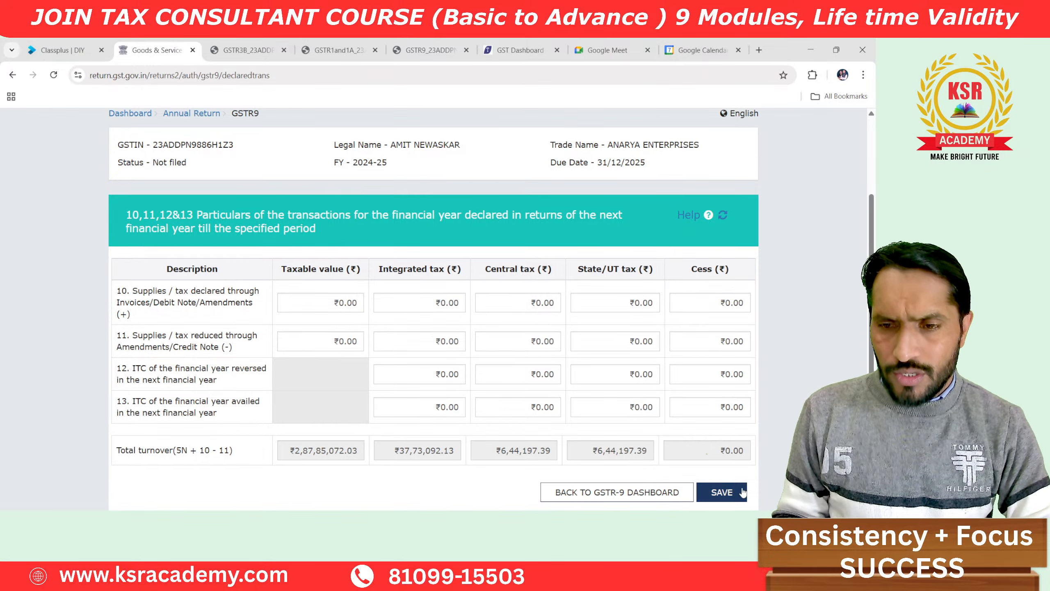
# Save tables 10, 11, 12 and 13 of the annual return and go back to the GSTR-9 dashboard.
pyautogui.click(733, 498)
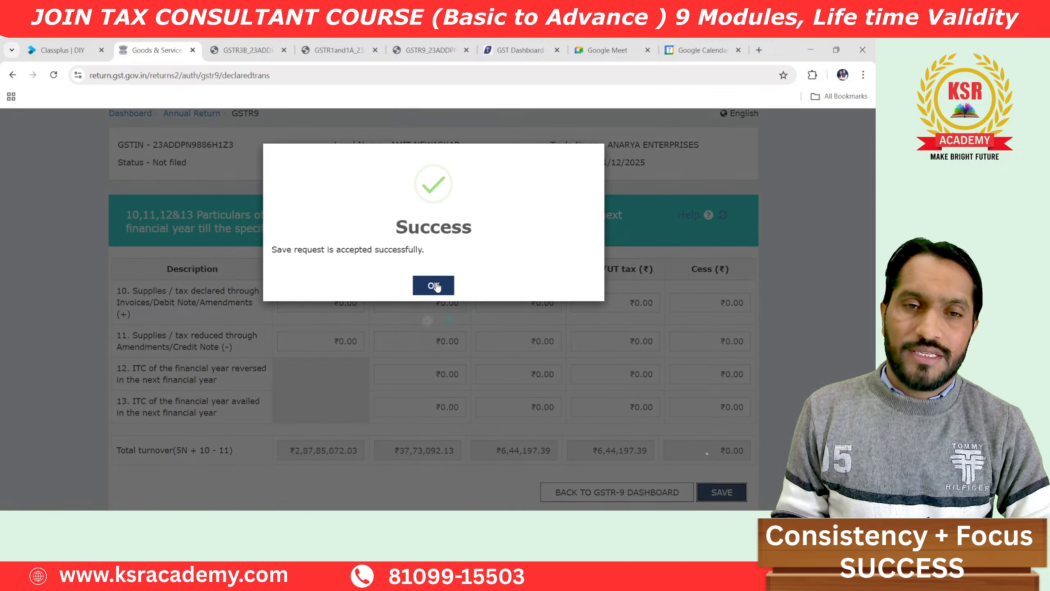
pyautogui.click(434, 286)
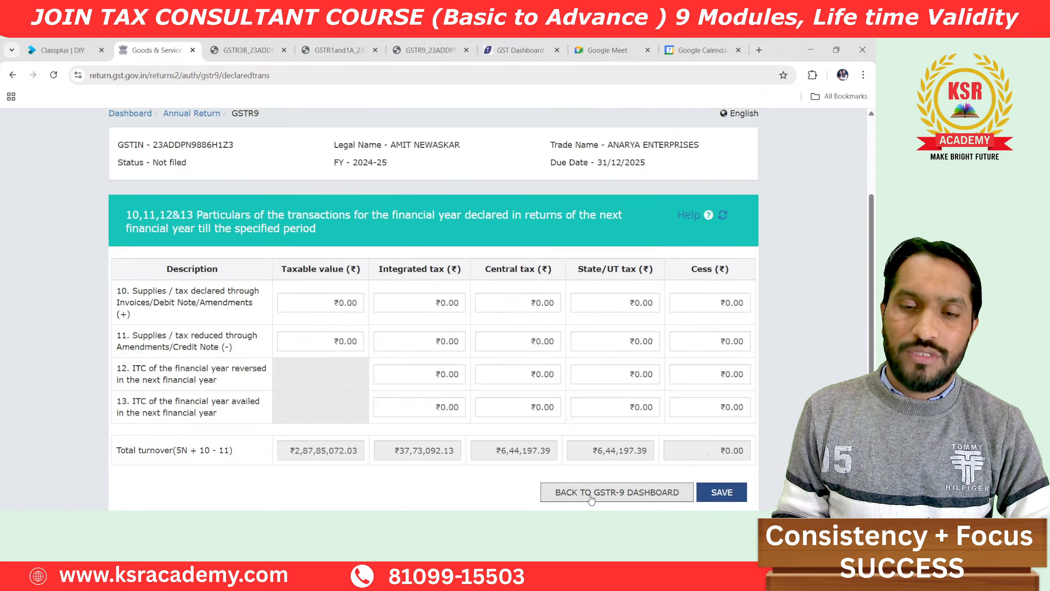
pyautogui.click(591, 492)
# Open table 14 for differential tax paid, save it without entering any values, and return to the GSTR-9 dashboard.
pyautogui.scroll(-1, 532, 274)
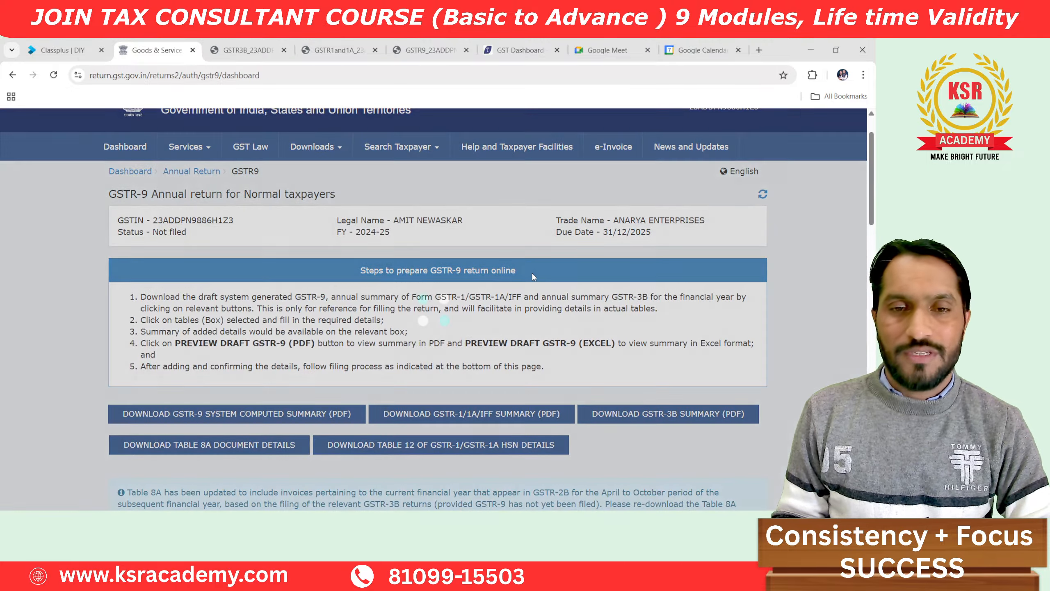
pyautogui.scroll(-10, 532, 272)
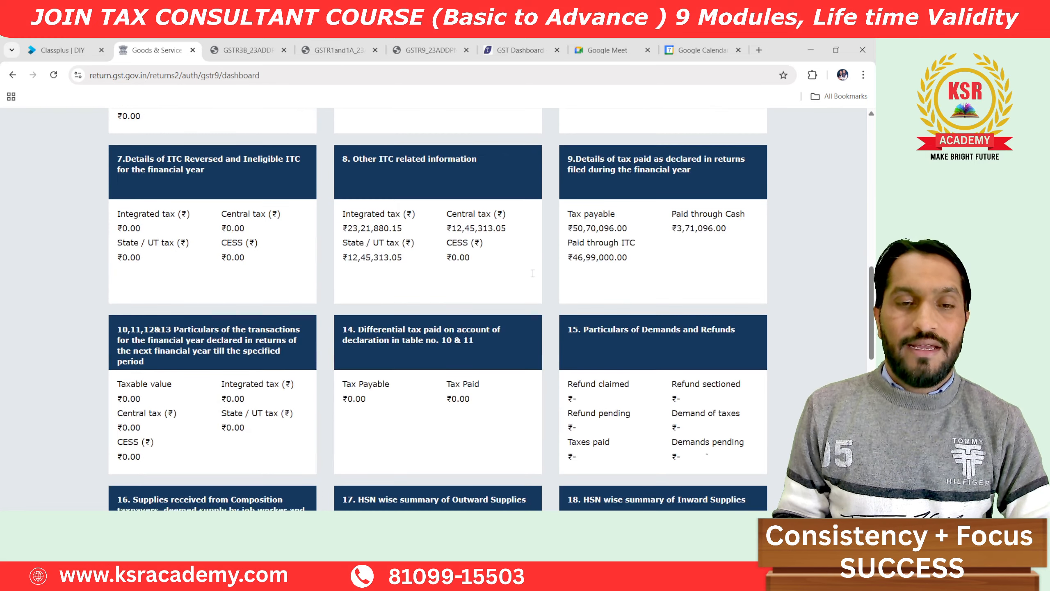
pyautogui.scroll(-2, 533, 273)
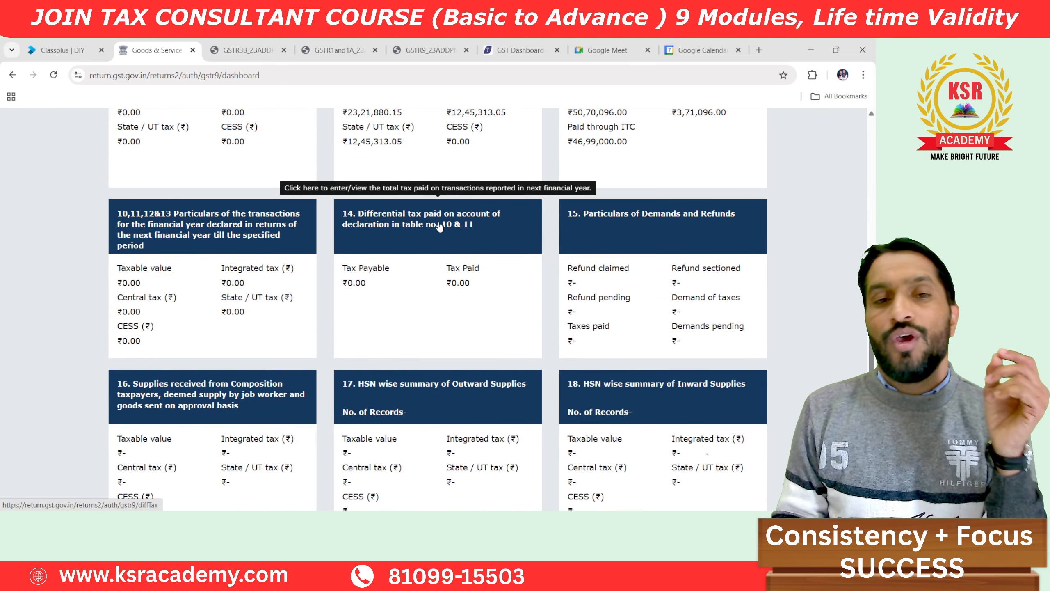
pyautogui.click(439, 227)
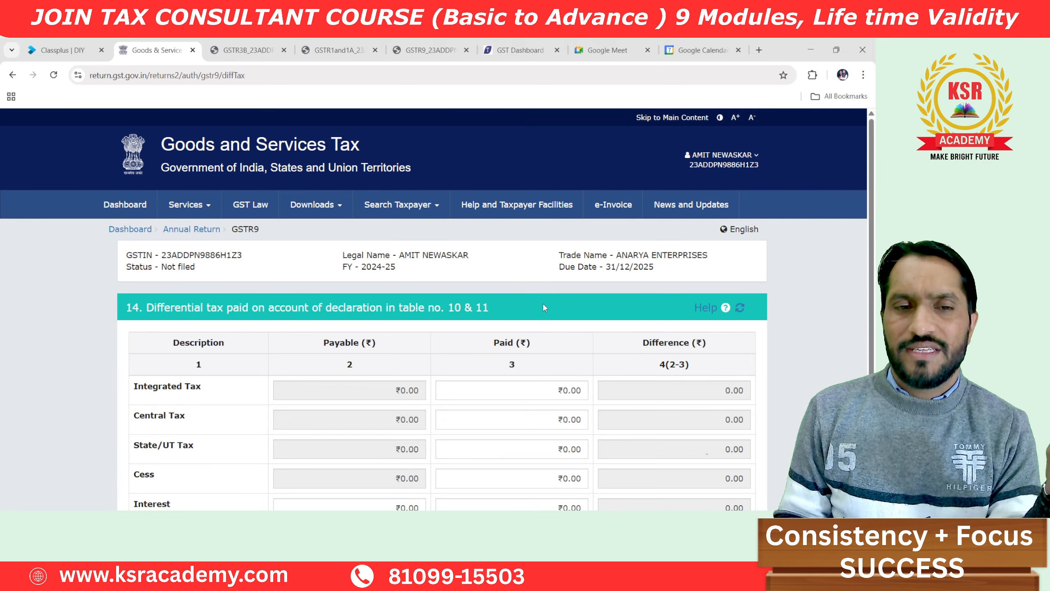
pyautogui.scroll(-3, 543, 307)
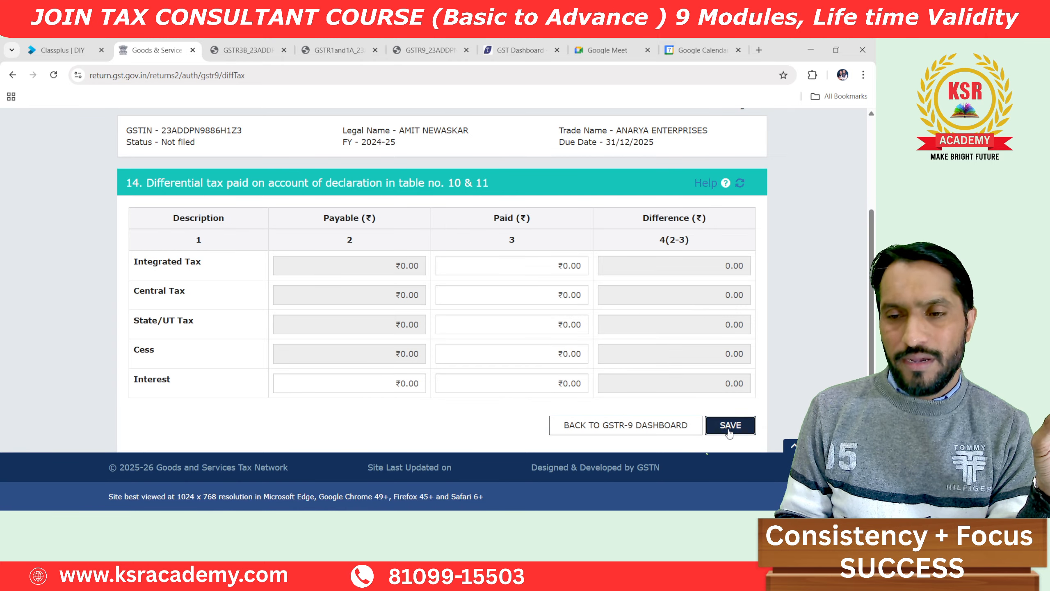
pyautogui.click(729, 426)
pyautogui.click(431, 284)
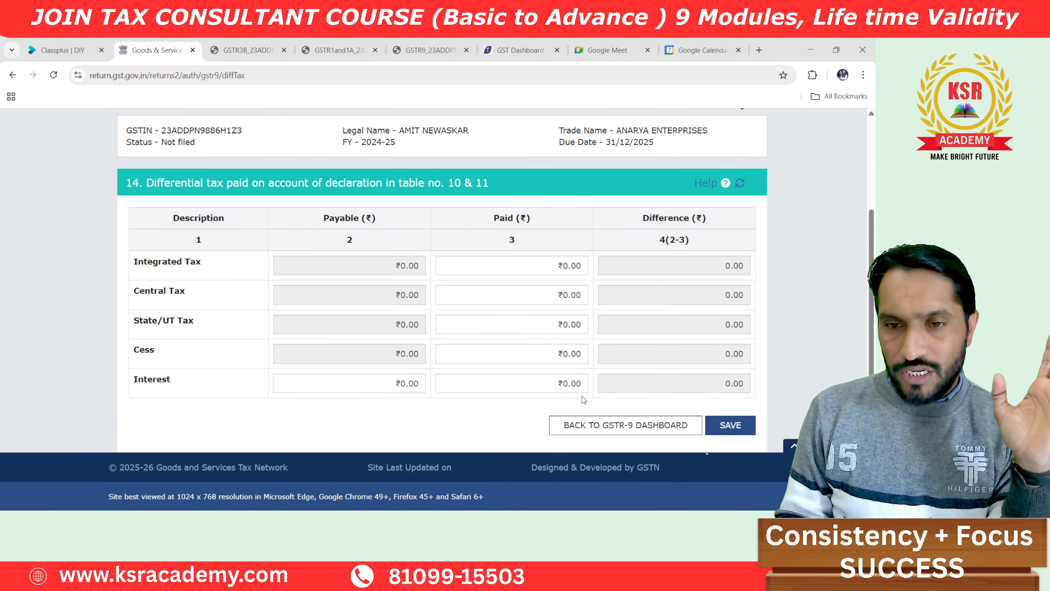
pyautogui.click(628, 425)
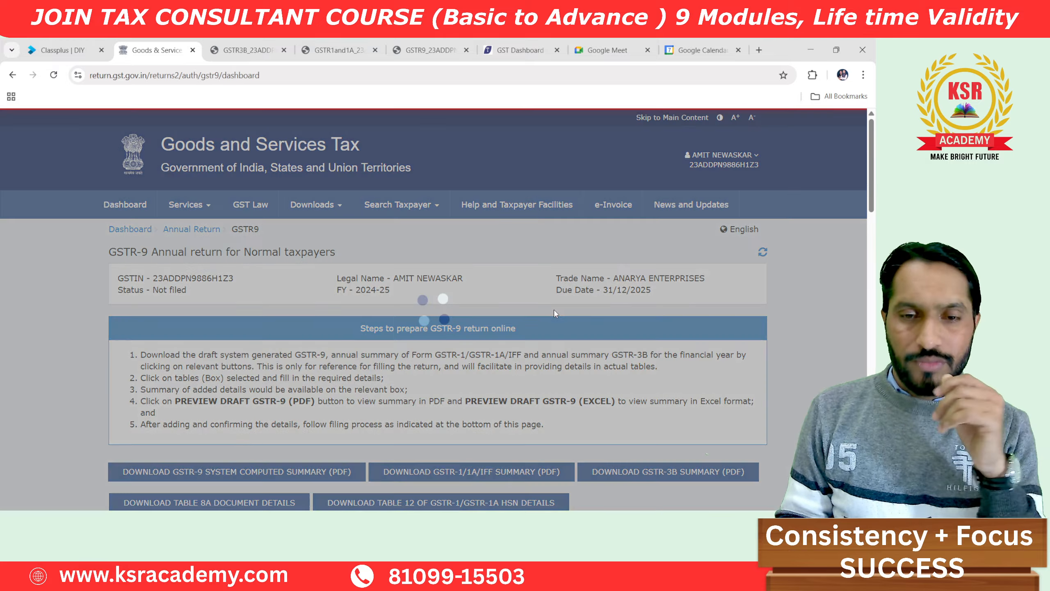
# Open table 17, the HSN wise summary of Outward Supplies, from the GSTR-9 dashboard.
pyautogui.scroll(-8, 554, 313)
pyautogui.scroll(-7, 555, 313)
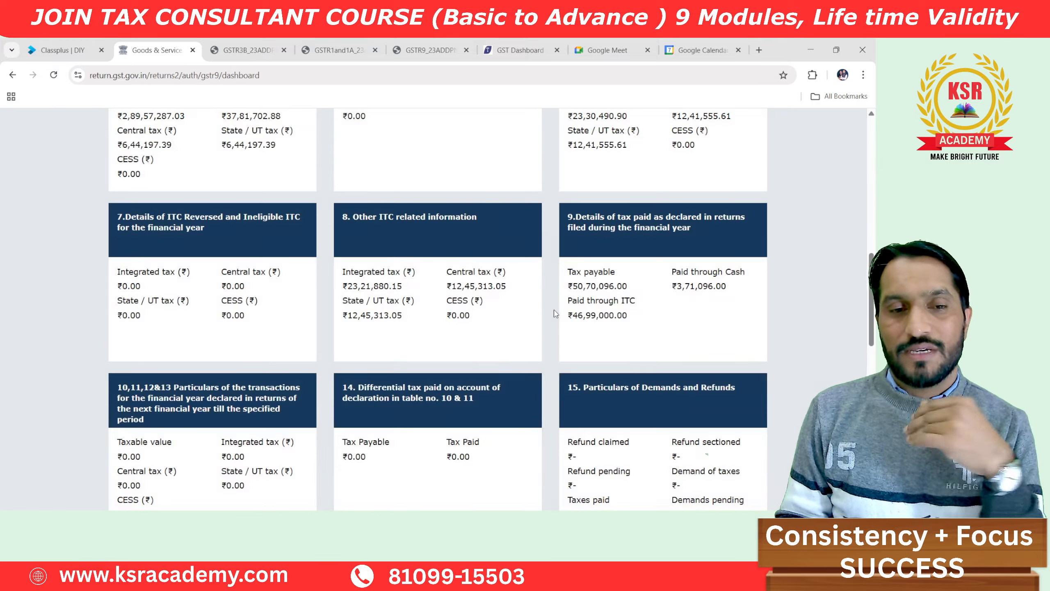
pyautogui.scroll(-3, 554, 313)
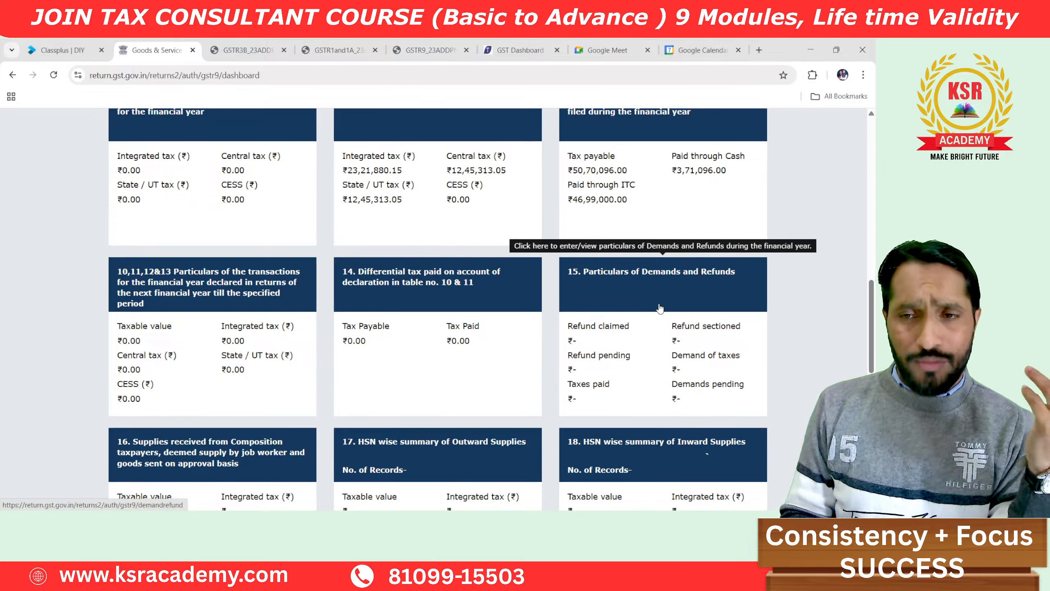
pyautogui.scroll(-4, 292, 301)
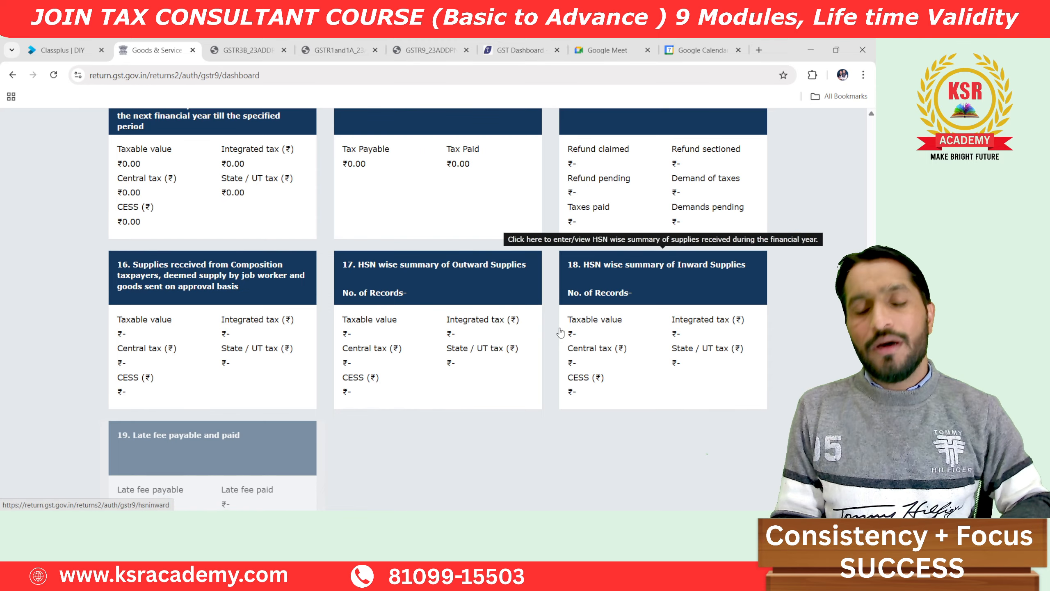
pyautogui.scroll(-1, 560, 332)
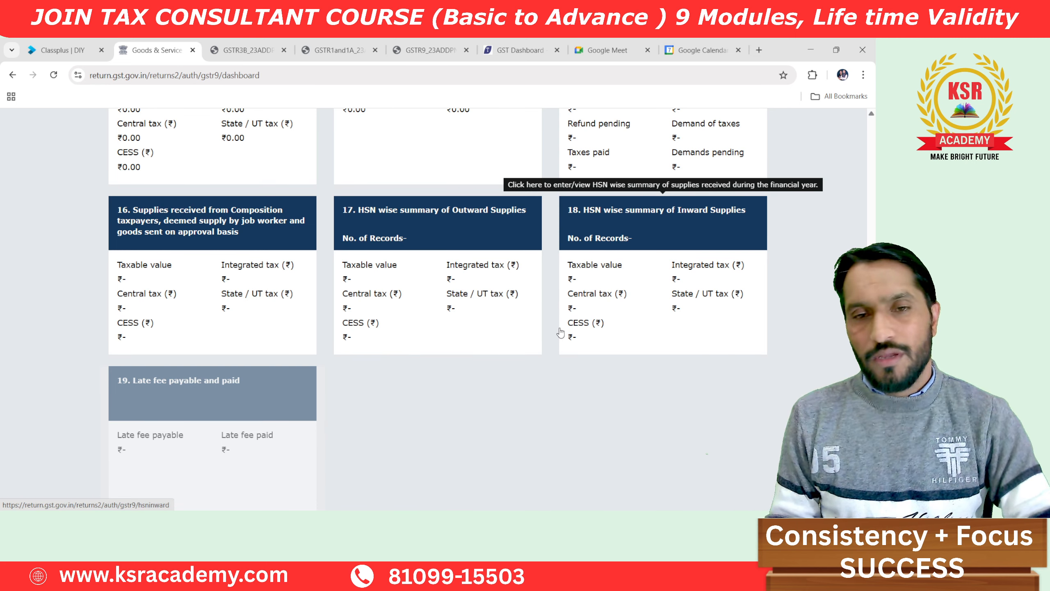
pyautogui.click(442, 215)
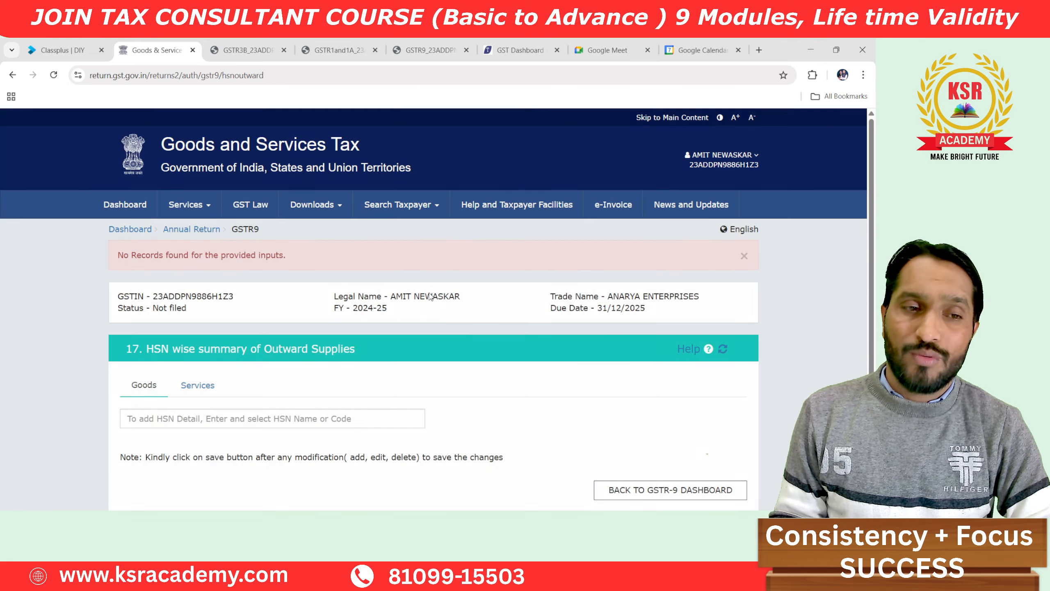
pyautogui.scroll(-3, 429, 295)
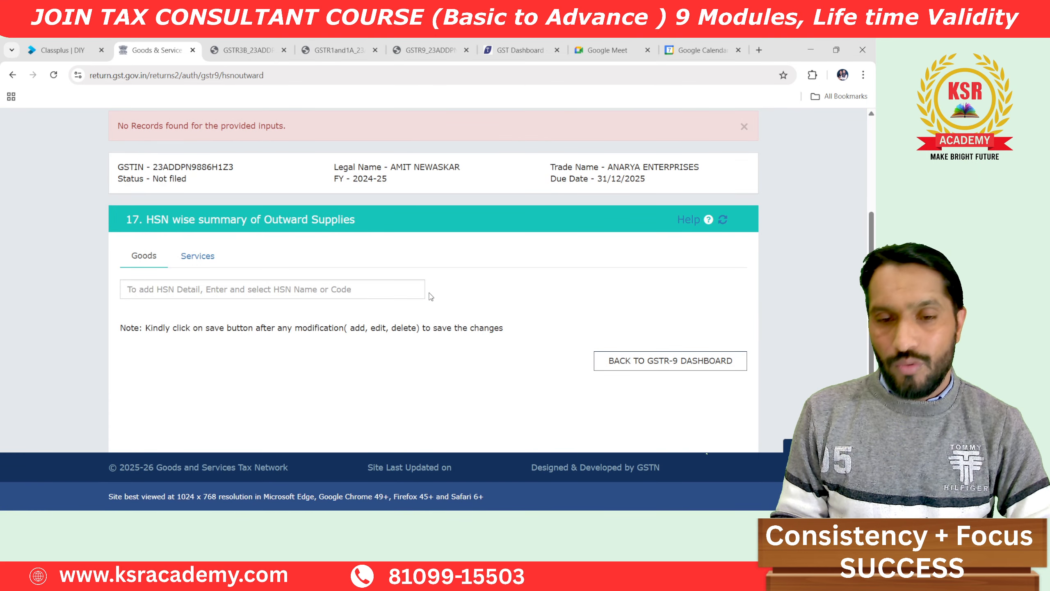
# Switch to the HSN Code workbook in Excel and examine the quarterly figures recorded for HSN code 8311.
pyautogui.hotkey('alt', 'Tab')
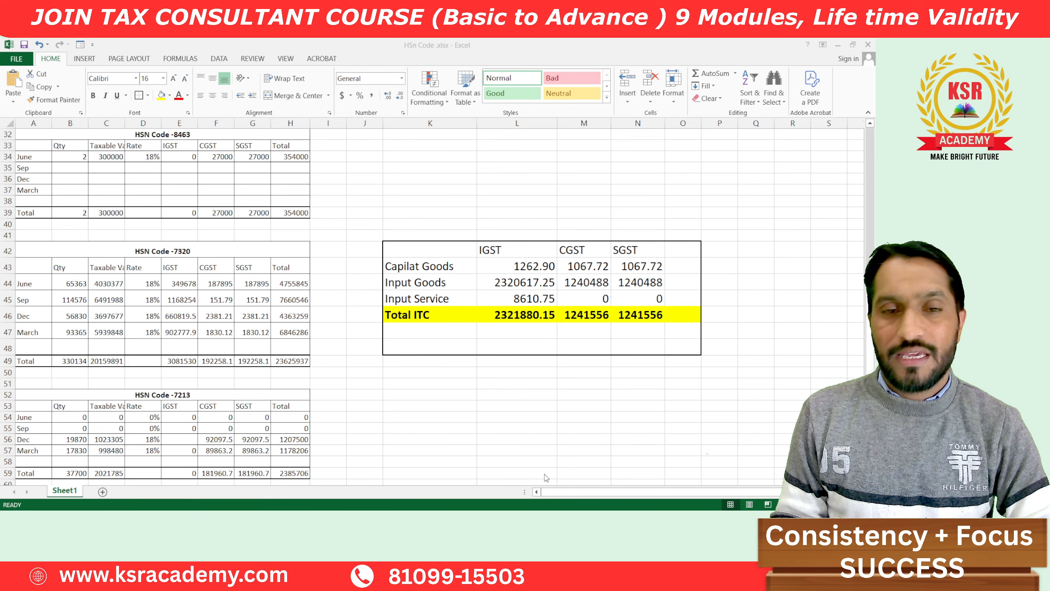
pyautogui.click(98, 253)
pyautogui.scroll(5, 83, 174)
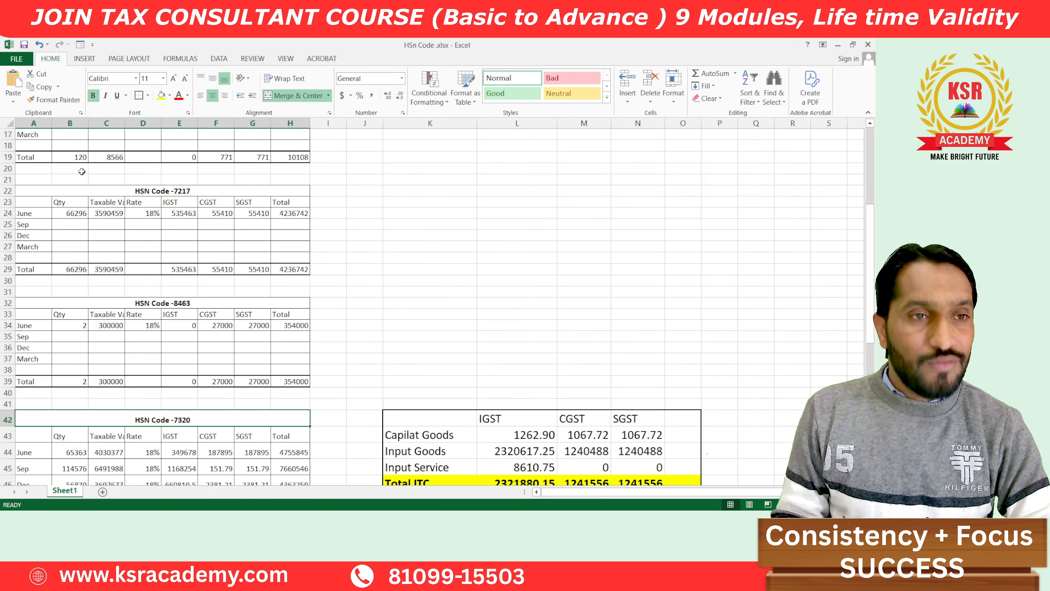
pyautogui.scroll(5, 295, 269)
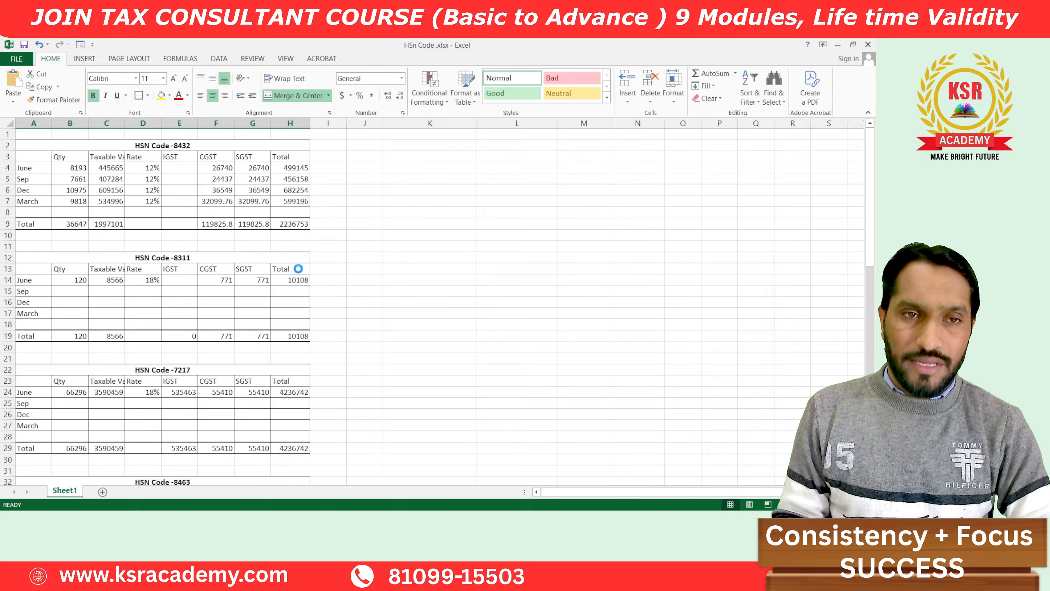
pyautogui.keyDown('ctrl'); pyautogui.scroll(1, 297, 271); pyautogui.keyUp('ctrl')
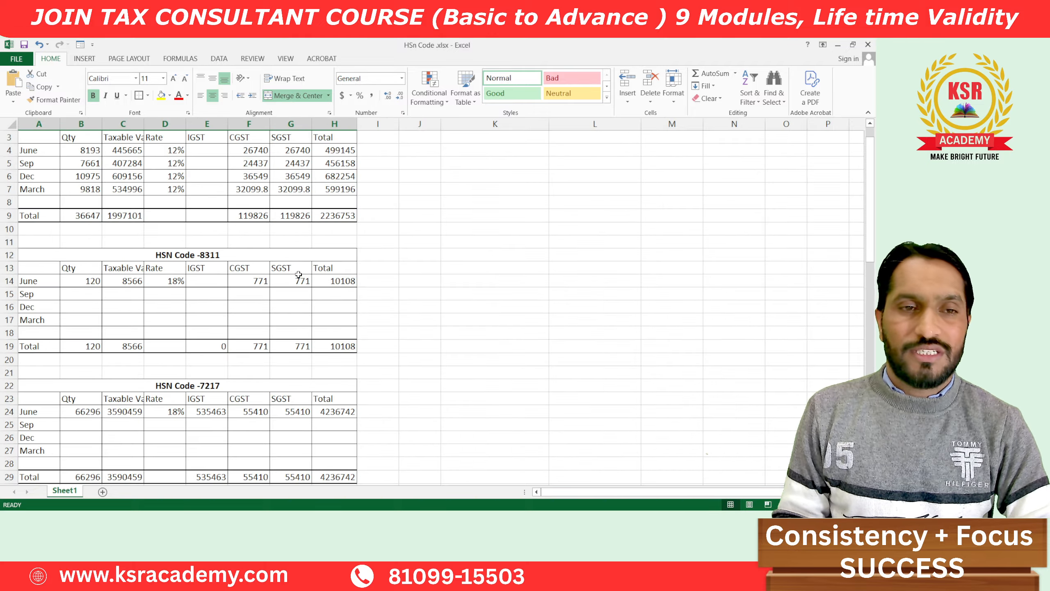
pyautogui.keyDown('ctrl'); pyautogui.scroll(3, 298, 274); pyautogui.keyUp('ctrl')
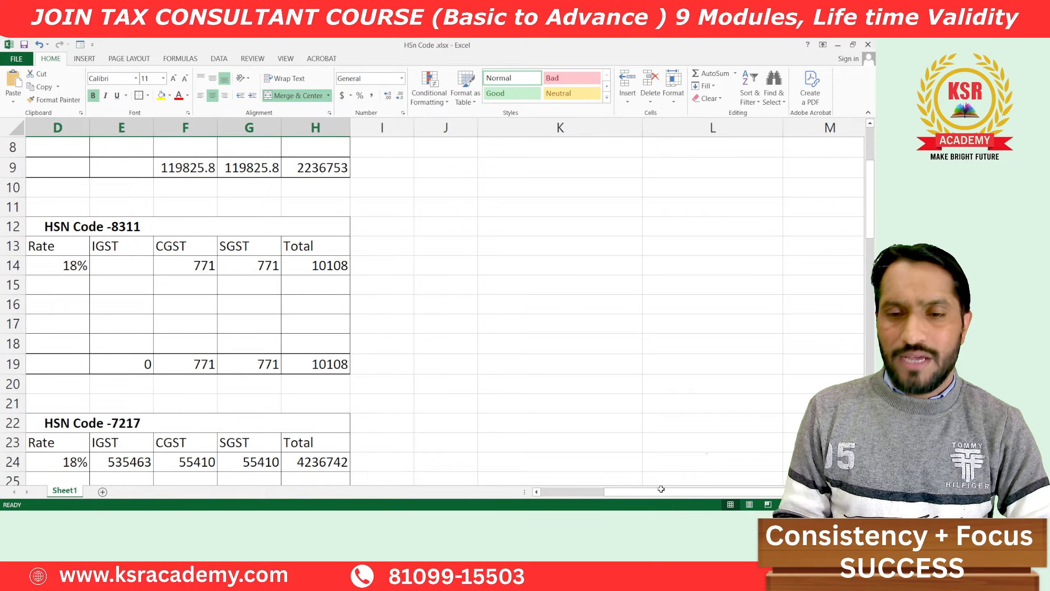
pyautogui.keyDown('ctrl'); pyautogui.scroll(1, 670, 490); pyautogui.keyUp('ctrl')
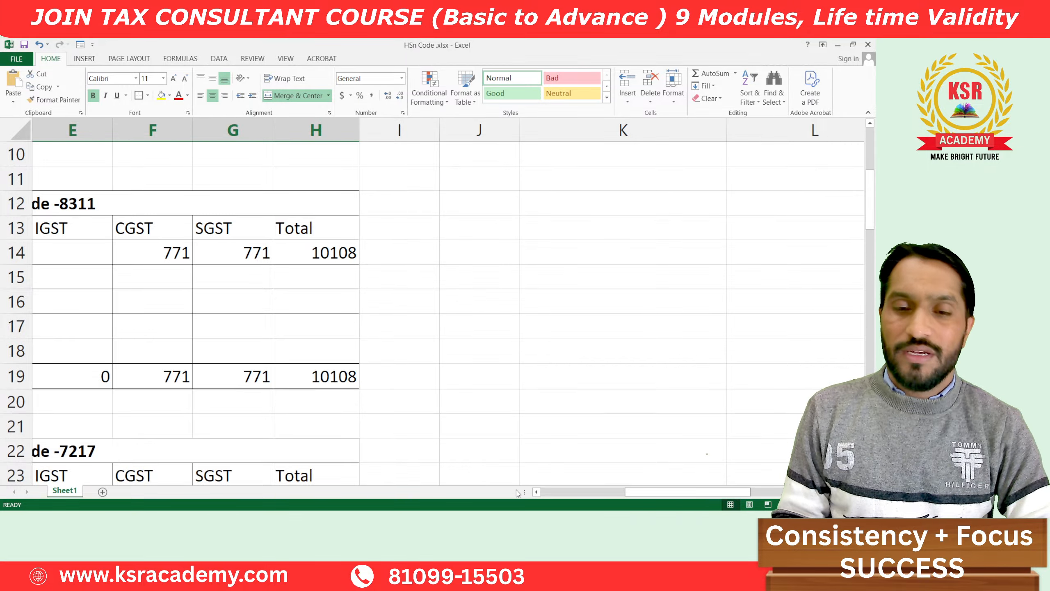
pyautogui.hscroll(-2, 516, 490)
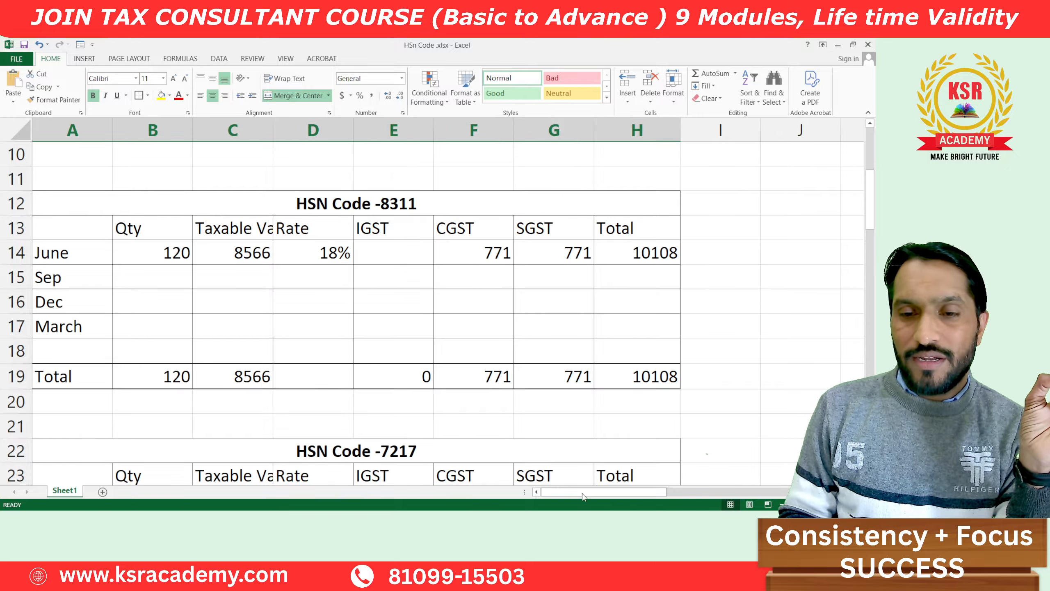
pyautogui.click(54, 272)
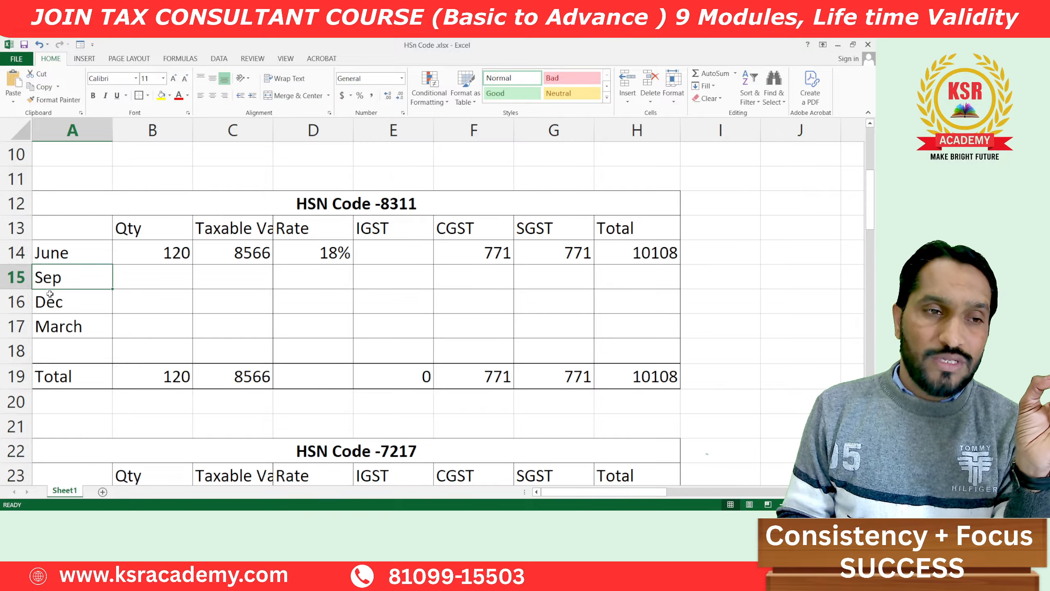
pyautogui.click(47, 313)
pyautogui.click(63, 330)
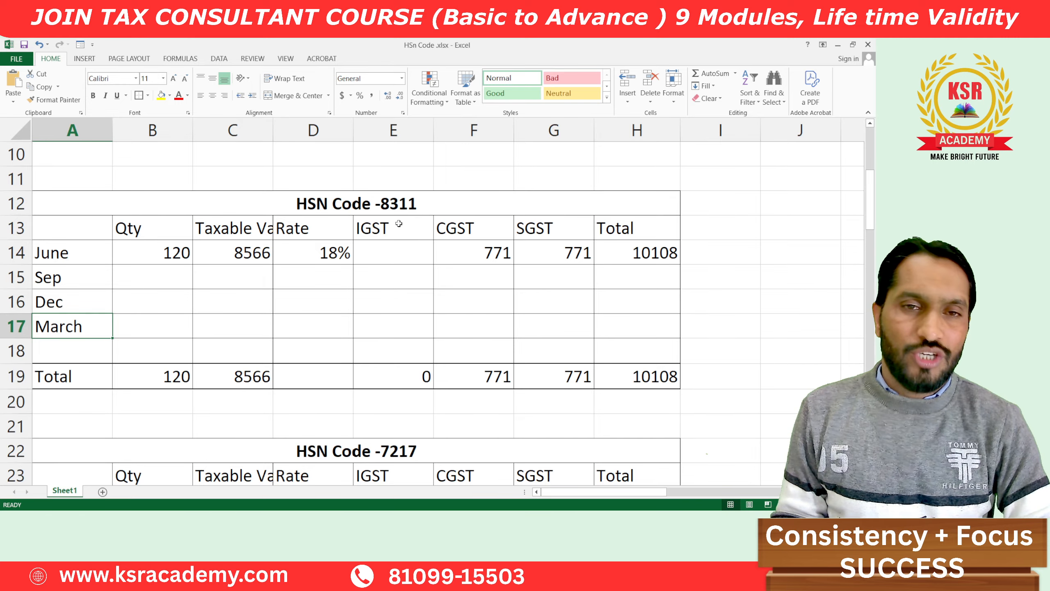
pyautogui.click(392, 214)
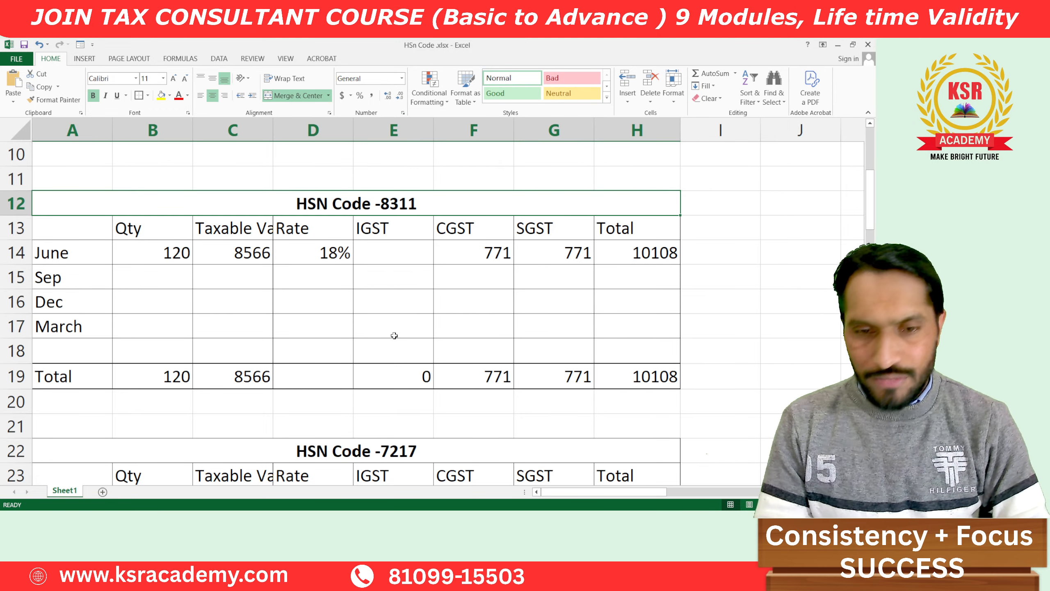
# Switch back to the GST portal, select HSN code 8311 under goods and set its UQC to KGS-KILOGRAMS.
pyautogui.hotkey('alt', 'Tab')
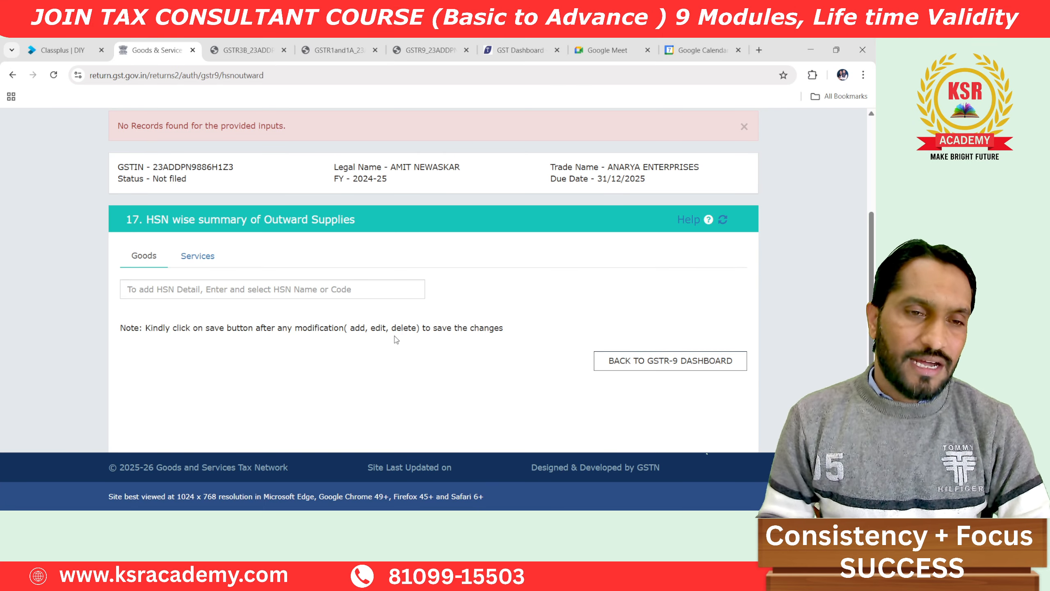
pyautogui.click(134, 289)
pyautogui.write('8311')
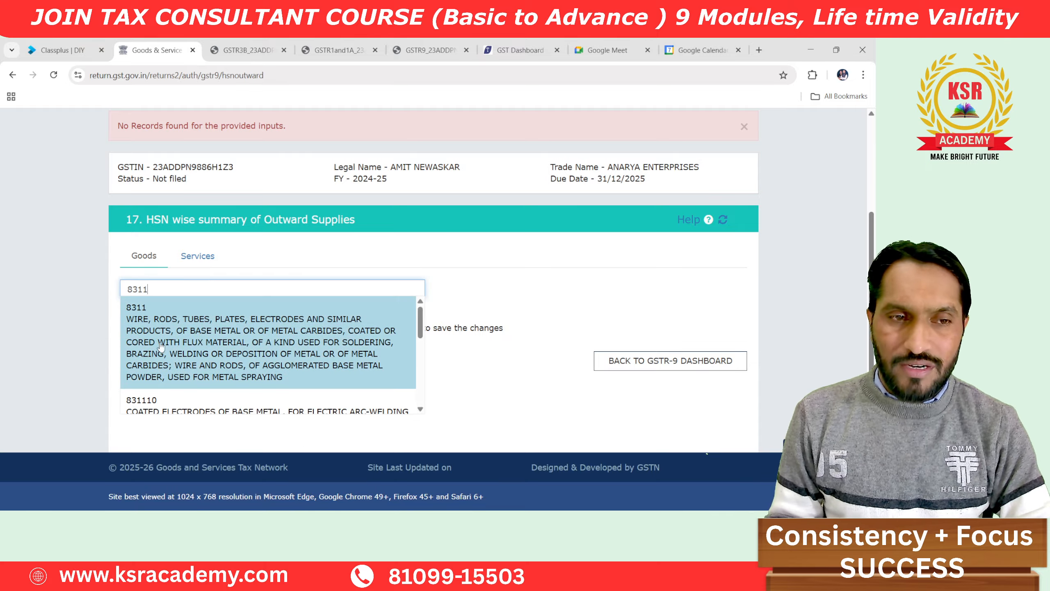
pyautogui.click(207, 337)
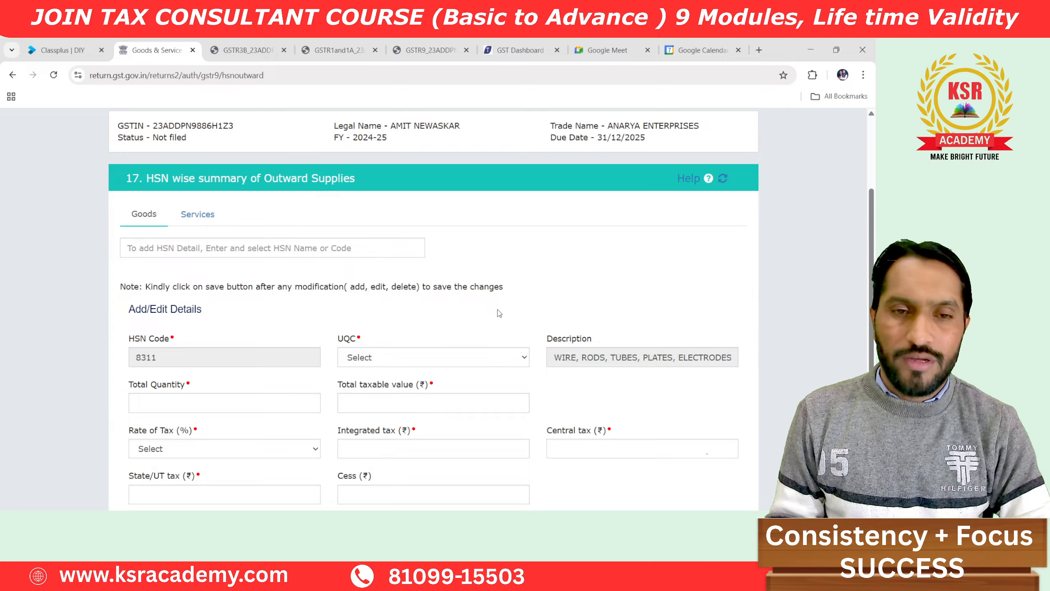
pyautogui.scroll(-1, 499, 313)
pyautogui.click(436, 305)
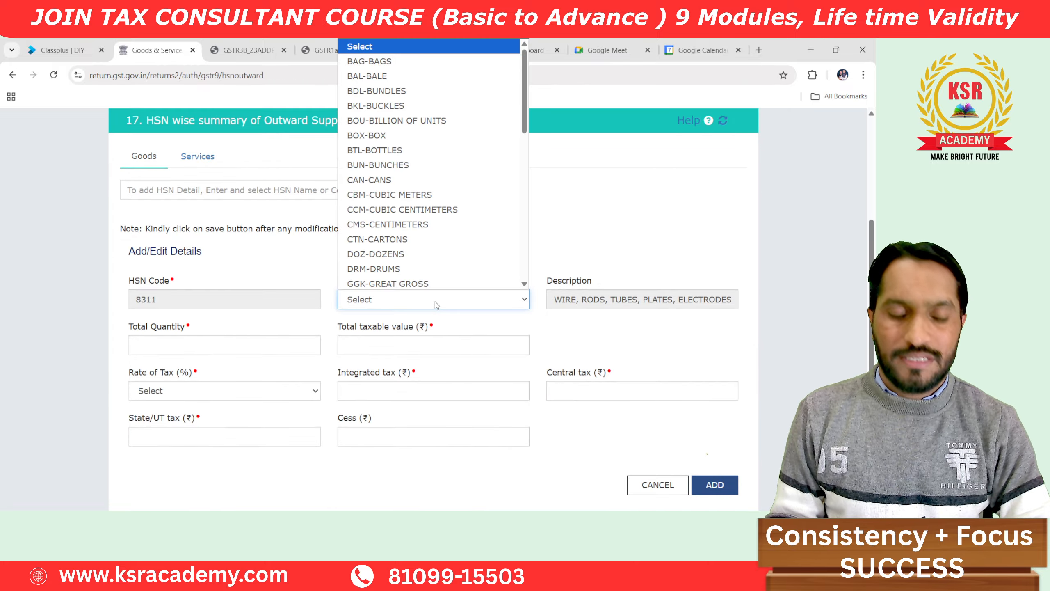
pyautogui.press('k')
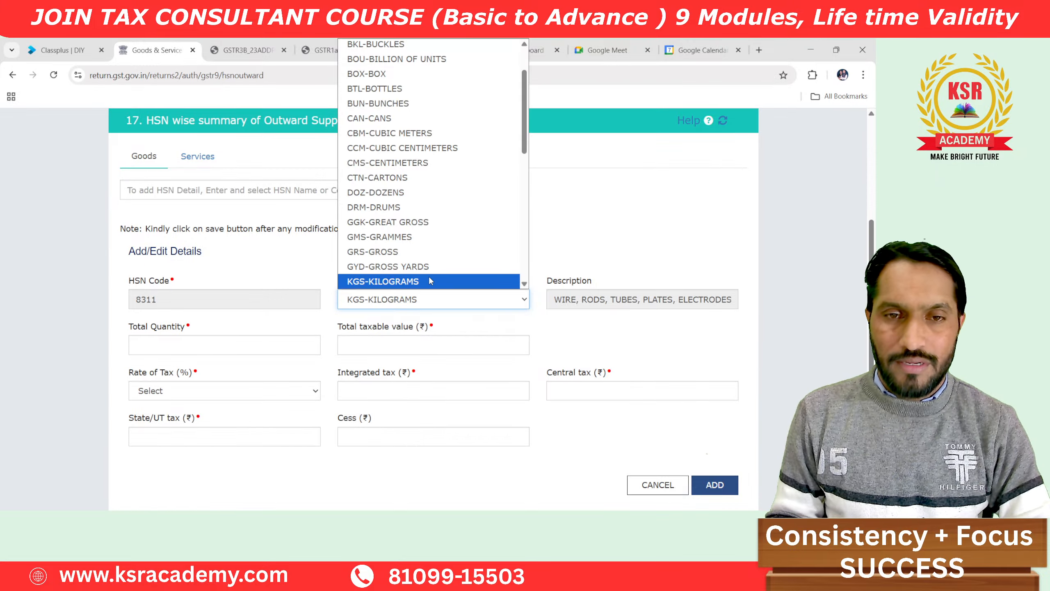
pyautogui.click(430, 281)
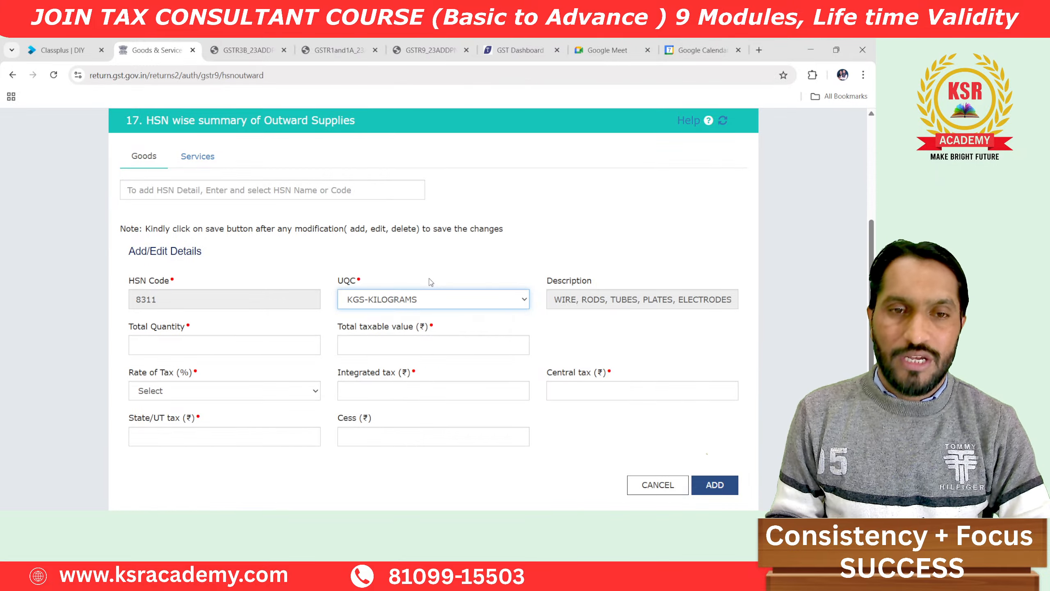
# Enter a total quantity of 120 for HSN 8311, taken from the June row of the Excel workbook.
pyautogui.click(137, 351)
pyautogui.hotkey('alt', 'Tab')
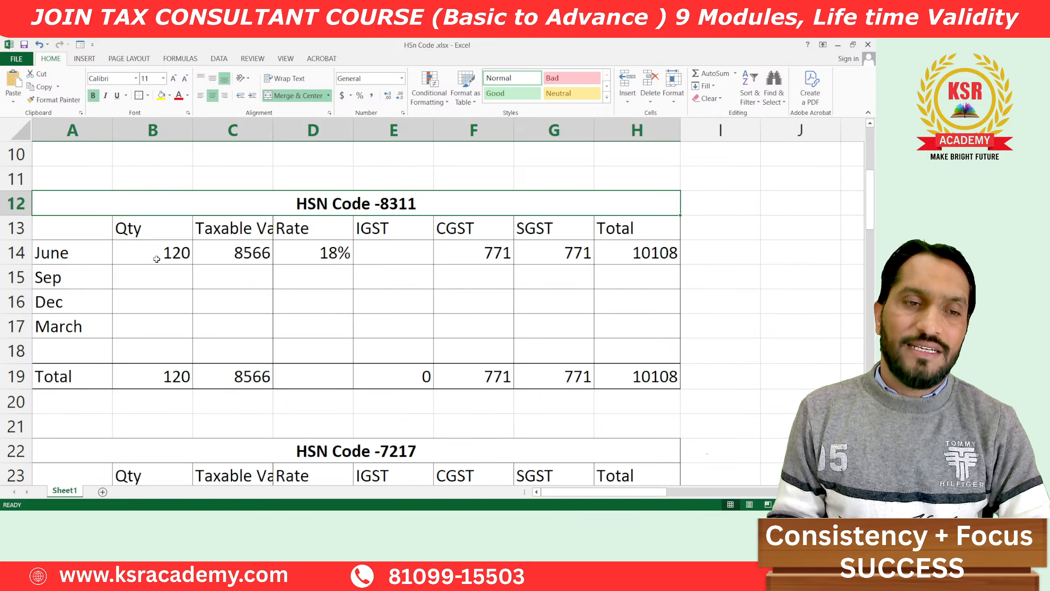
pyautogui.click(158, 262)
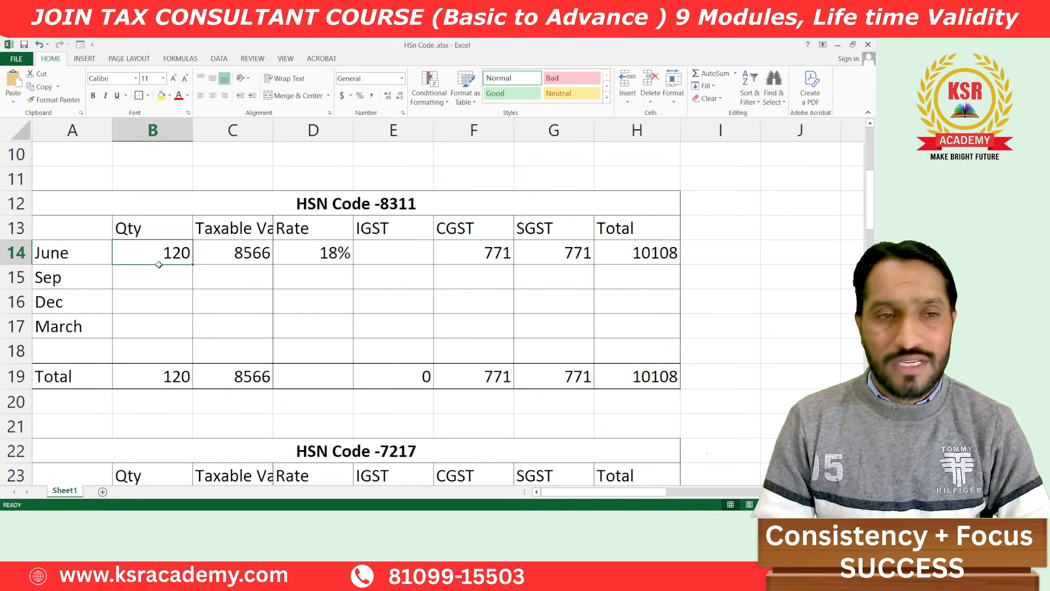
pyautogui.hotkey('alt', 'Tab')
pyautogui.write('12')
pyautogui.press('Tab')
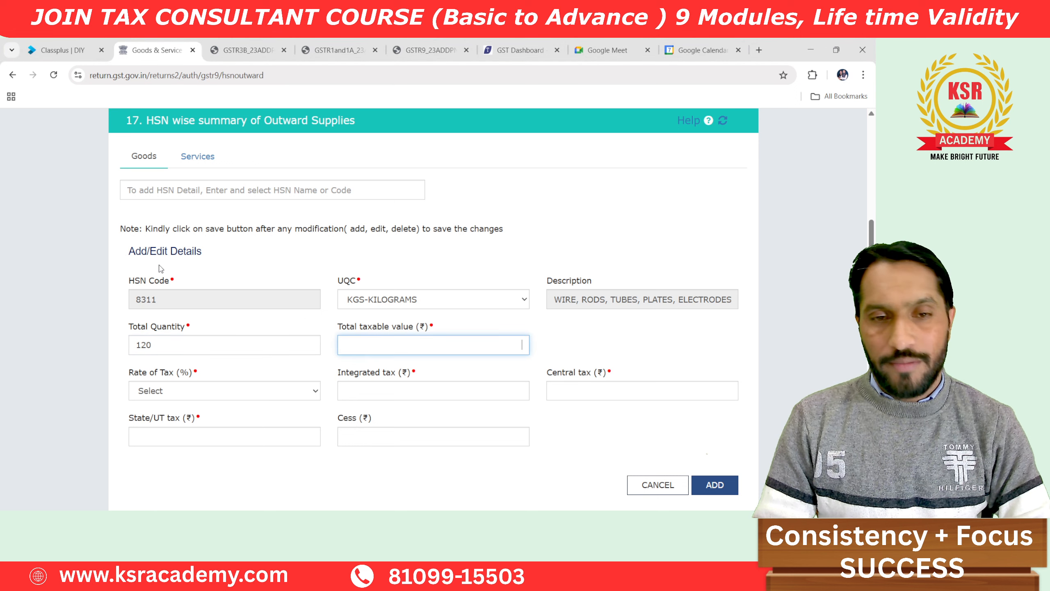
# Check the June row for HSN 8311 in the Excel workbook and enter 8566 as its total taxable value on the GST portal.
pyautogui.hotkey('alt', 'Tab')
pyautogui.click(201, 247)
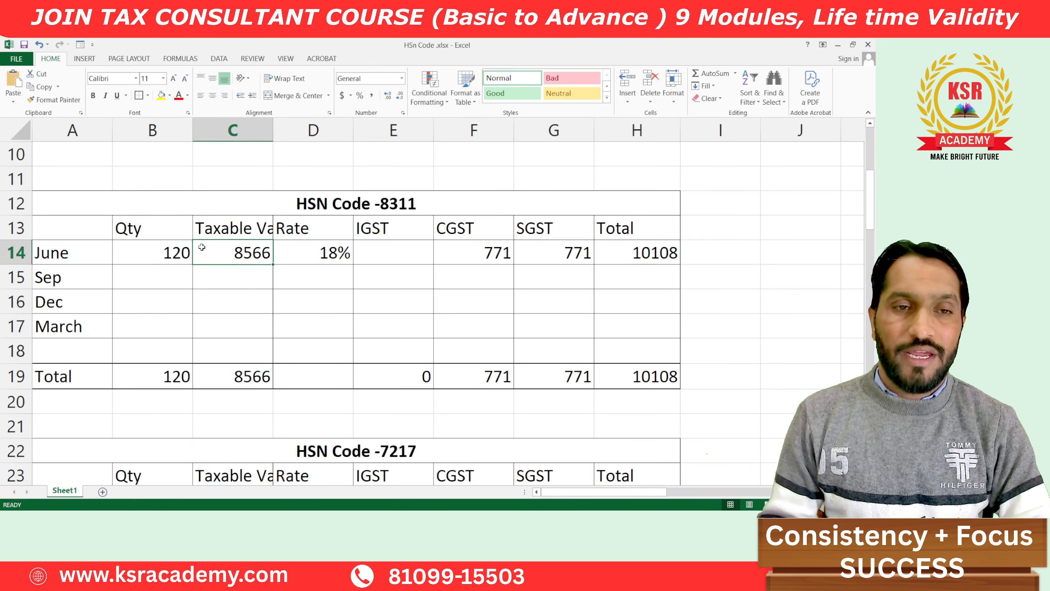
pyautogui.hotkey('alt', 'Tab')
pyautogui.write('8,566')
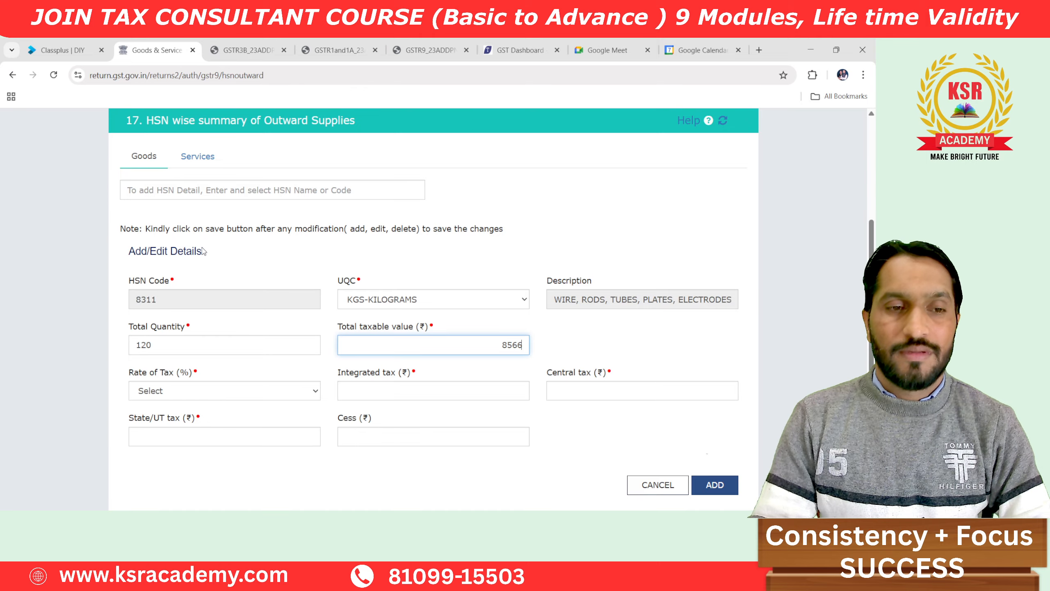
pyautogui.press('Tab')
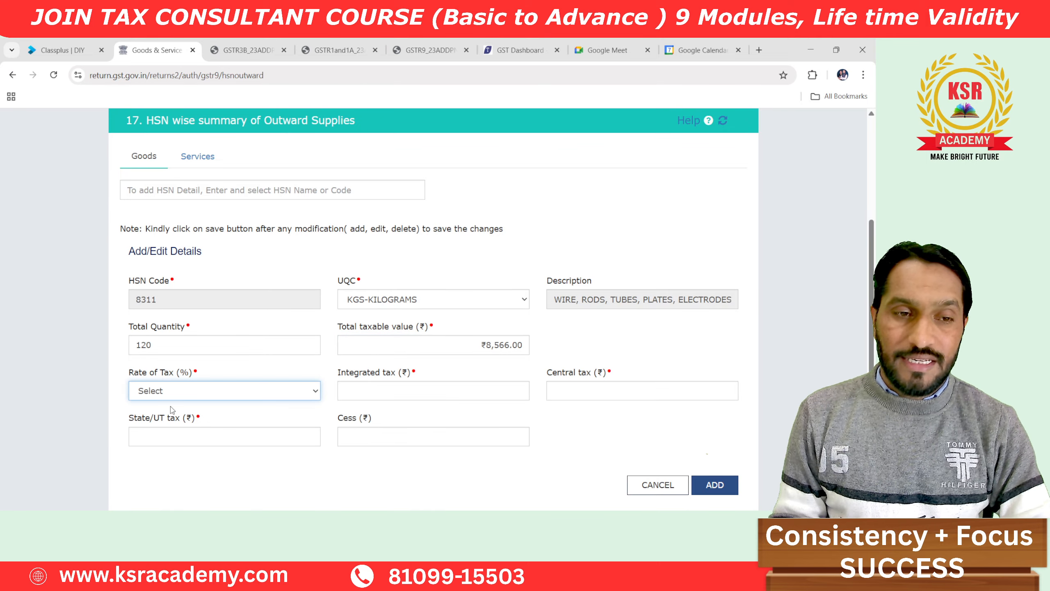
# Set the rate of tax for HSN 8311 to 18%.
pyautogui.click(171, 407)
pyautogui.click(174, 398)
pyautogui.click(177, 344)
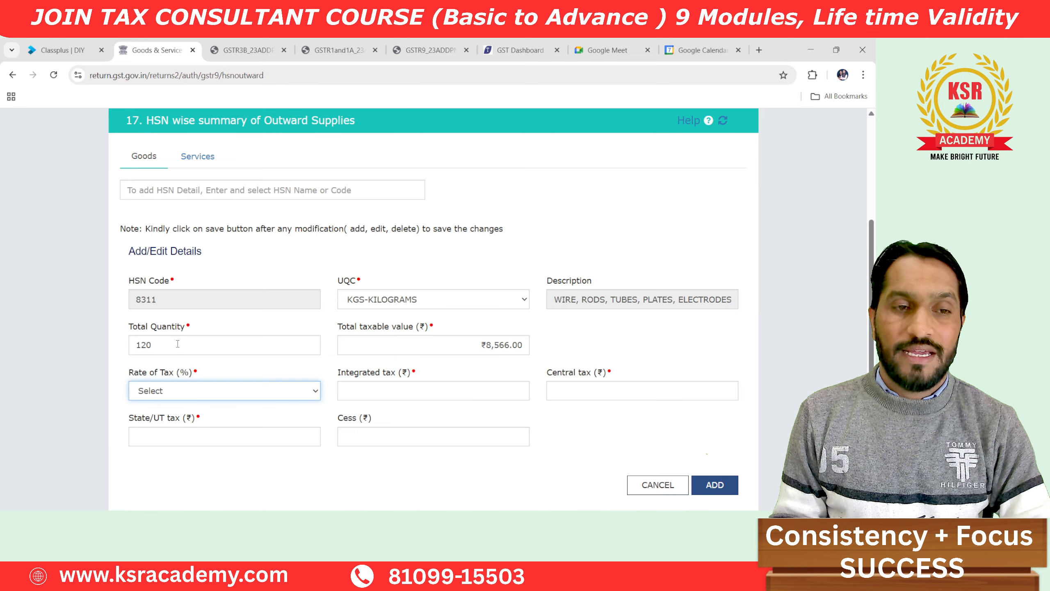
pyautogui.click(412, 393)
# Enter a central tax of 771 for HSN 8311 from the workbook's June CGST figure and add the entry to table 17.
pyautogui.hotkey('alt', 'Tab')
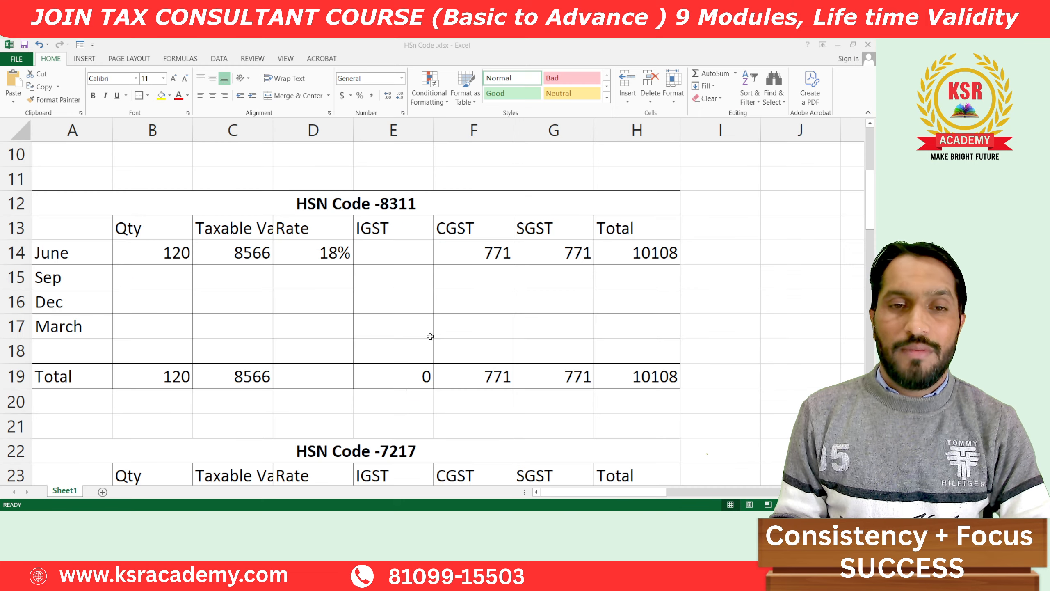
pyautogui.click(460, 248)
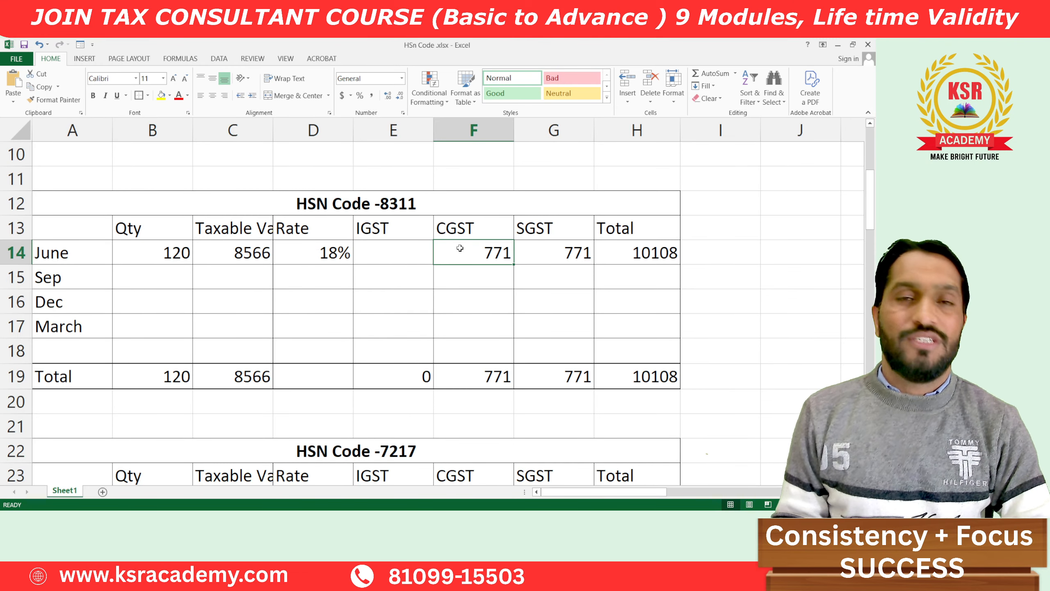
pyautogui.hotkey('alt', 'Tab')
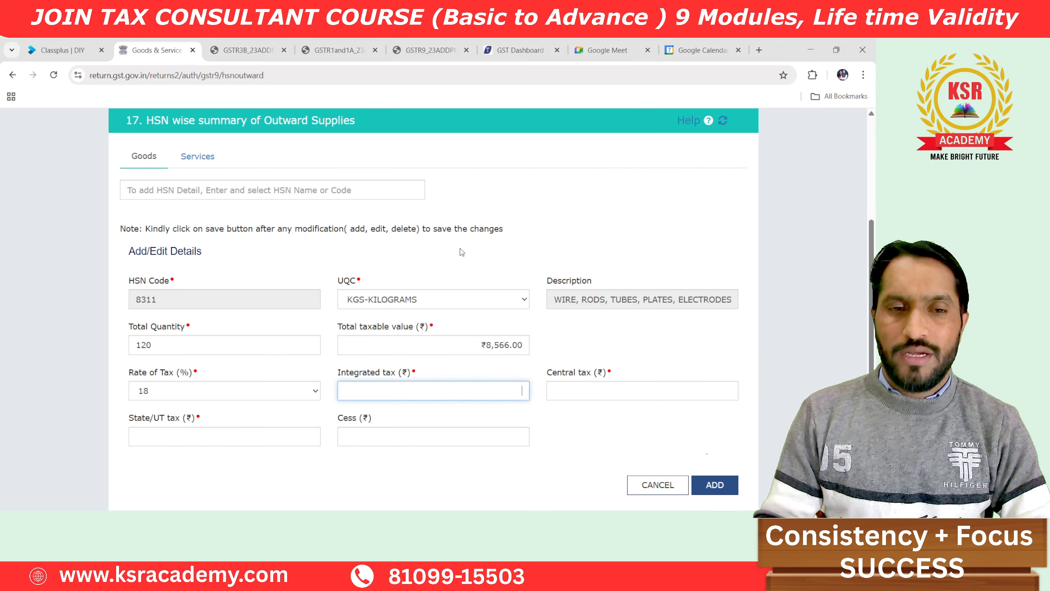
pyautogui.click(600, 395)
pyautogui.write('771')
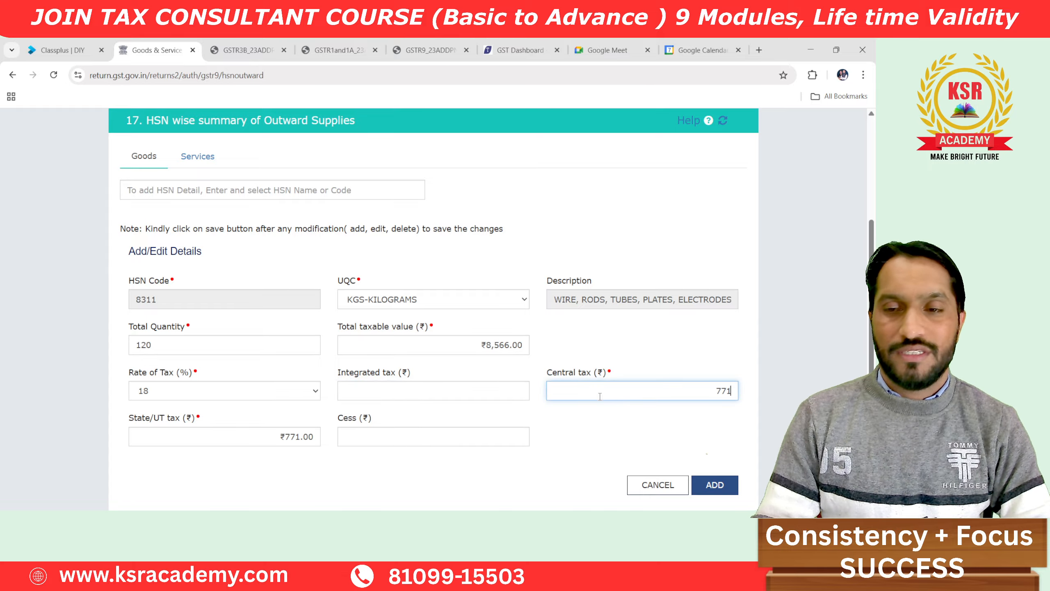
pyautogui.click(591, 447)
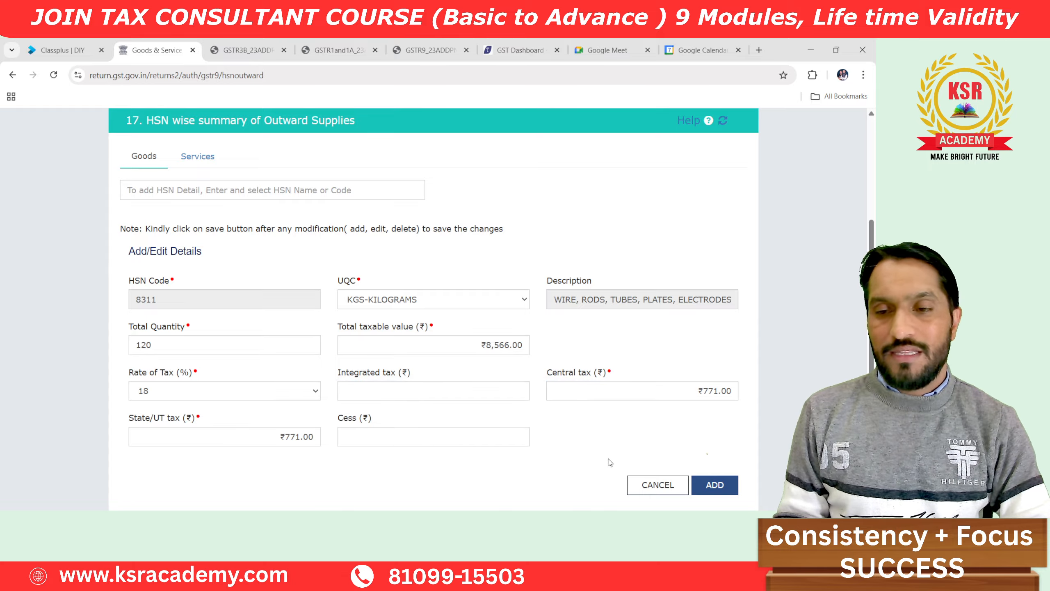
pyautogui.click(710, 487)
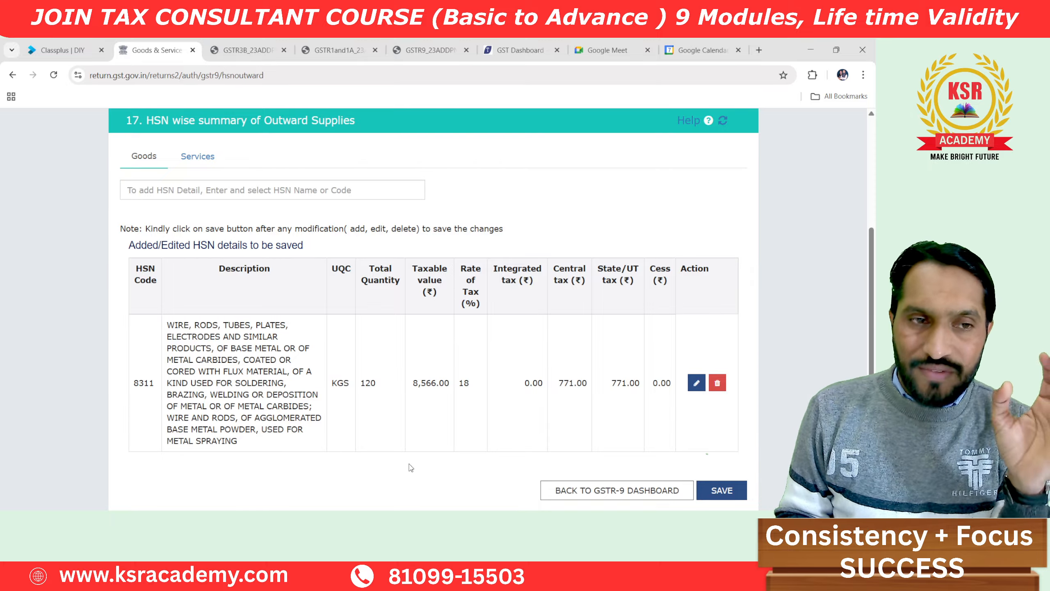
# Look up the next HSN code in the Excel workbook, select 7217 under goods on the portal and set its UQC to KGS-KILOGRAMS.
pyautogui.click(195, 184)
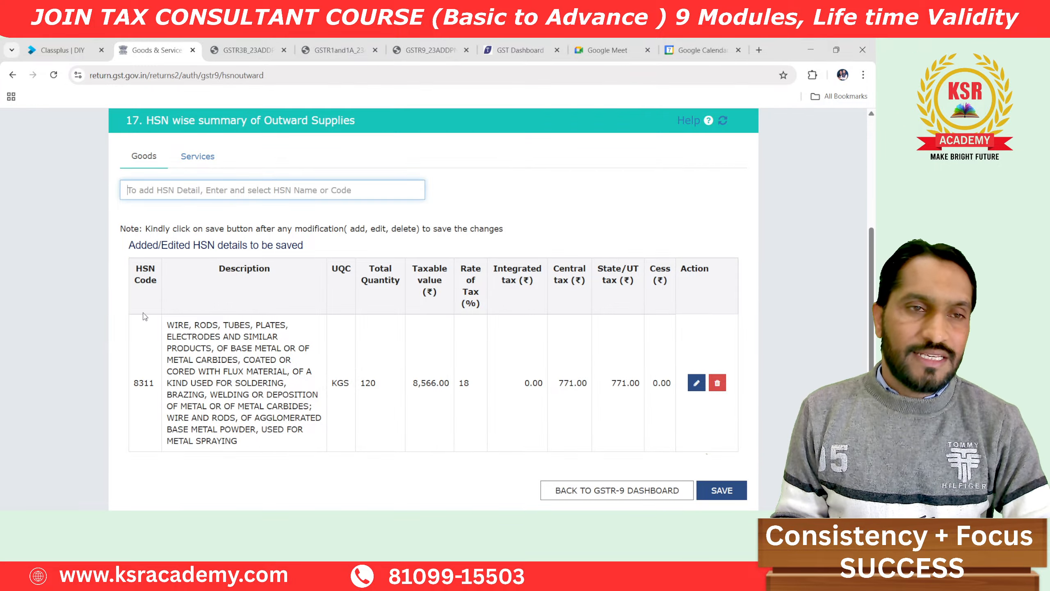
pyautogui.hotkey('alt', 'Tab')
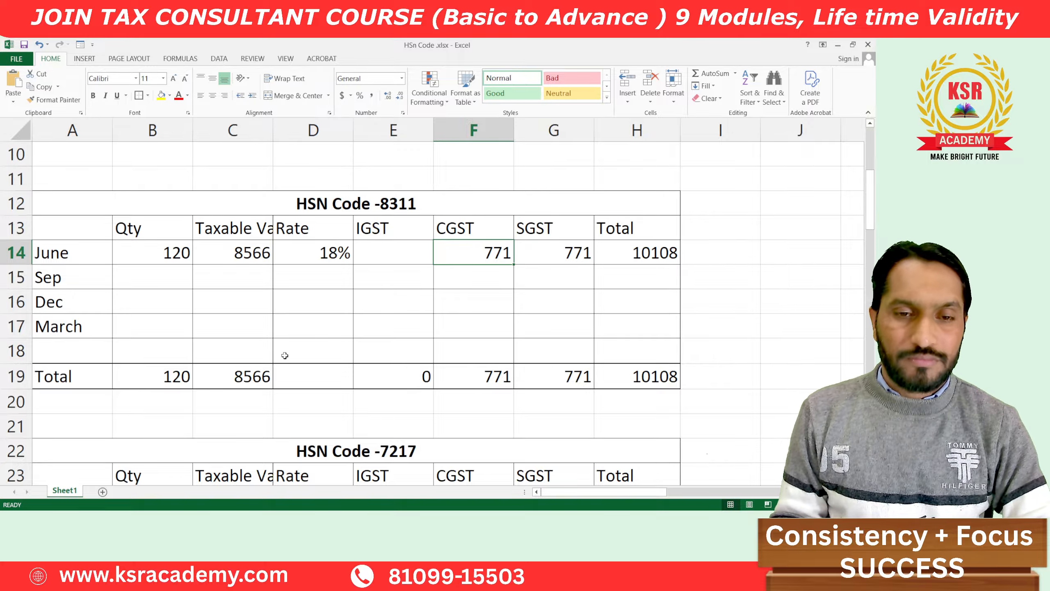
pyautogui.scroll(-4, 291, 345)
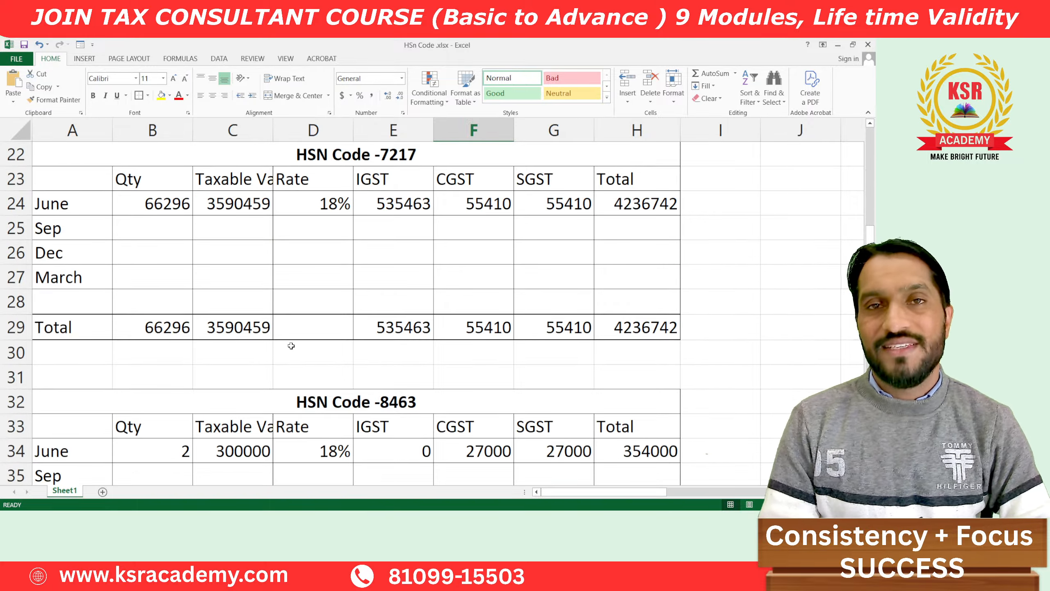
pyautogui.hotkey('alt', 'Tab')
pyautogui.write('721')
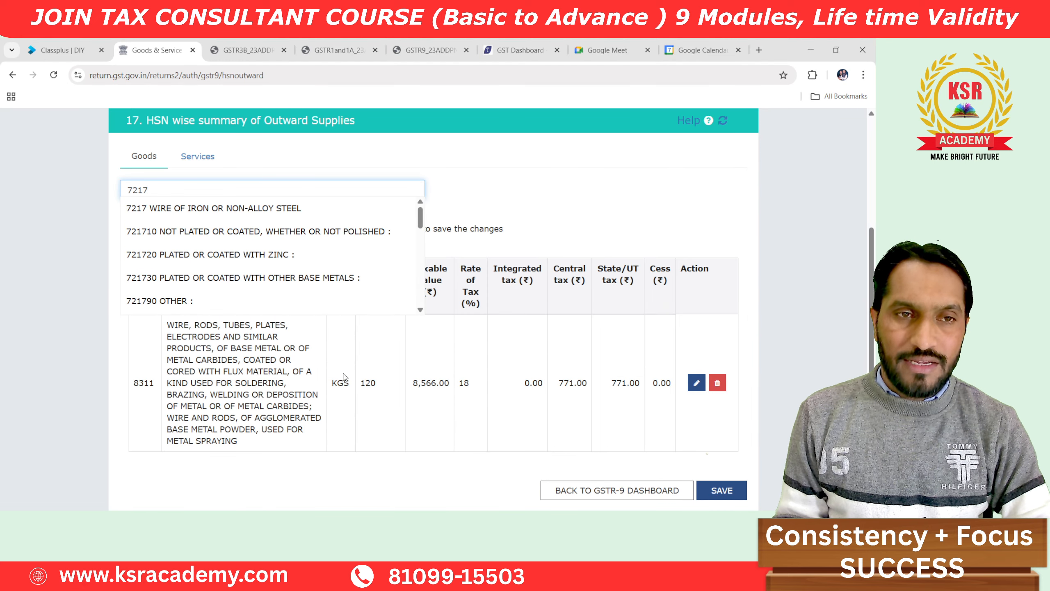
pyautogui.click(207, 211)
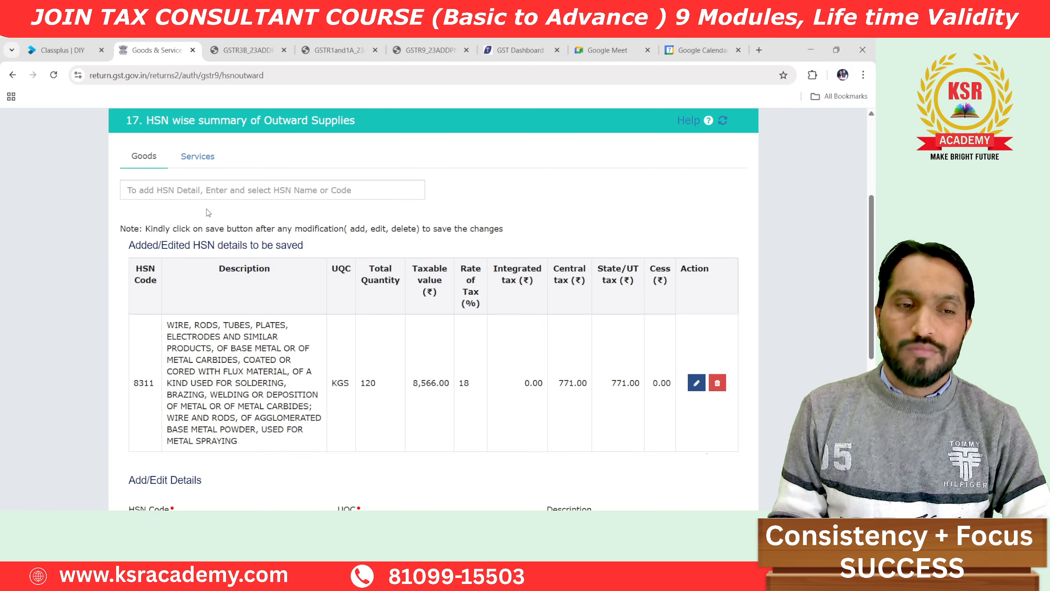
pyautogui.click(389, 182)
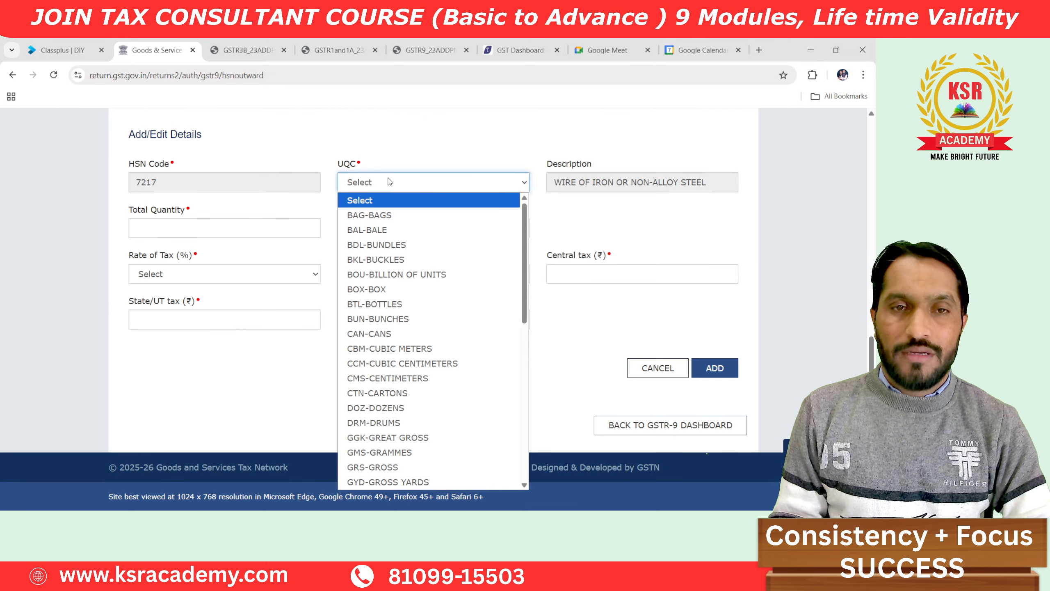
pyautogui.press('k')
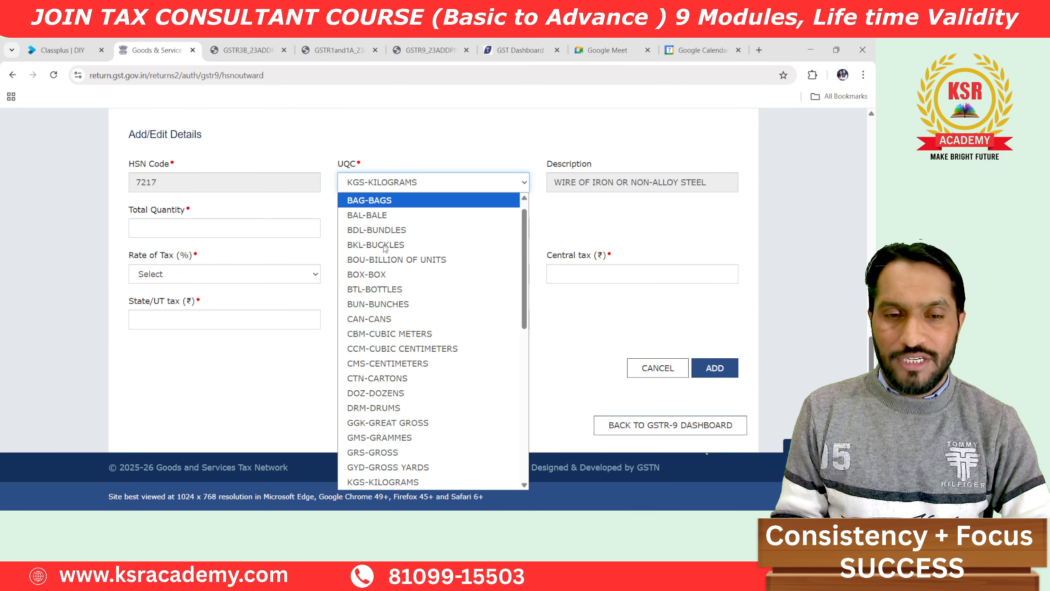
pyautogui.click(408, 483)
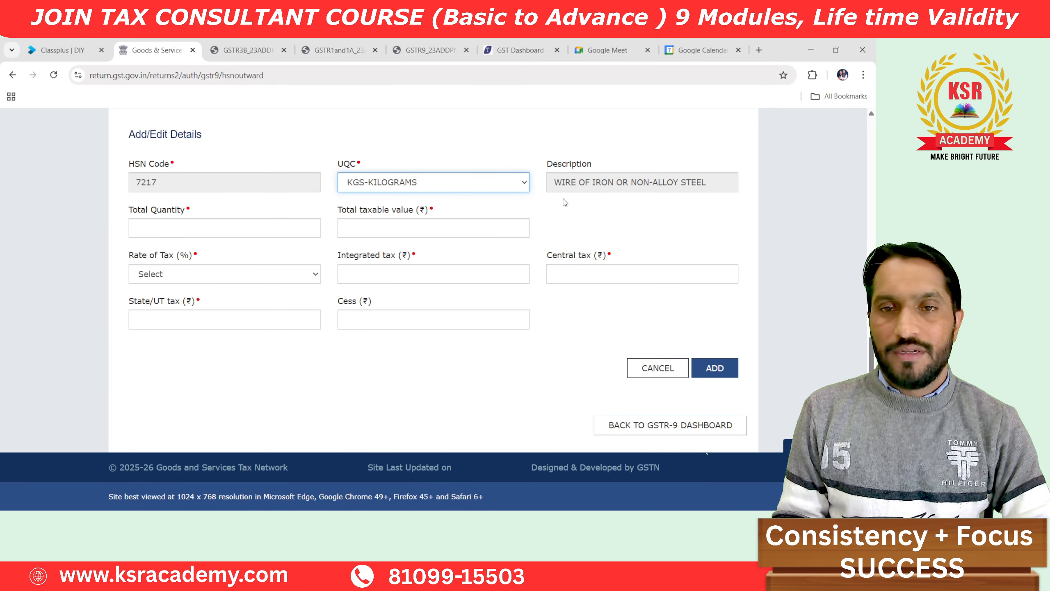
# Enter a total quantity of 66296 for HSN 7217, taken from the June row of the Excel workbook.
pyautogui.click(196, 233)
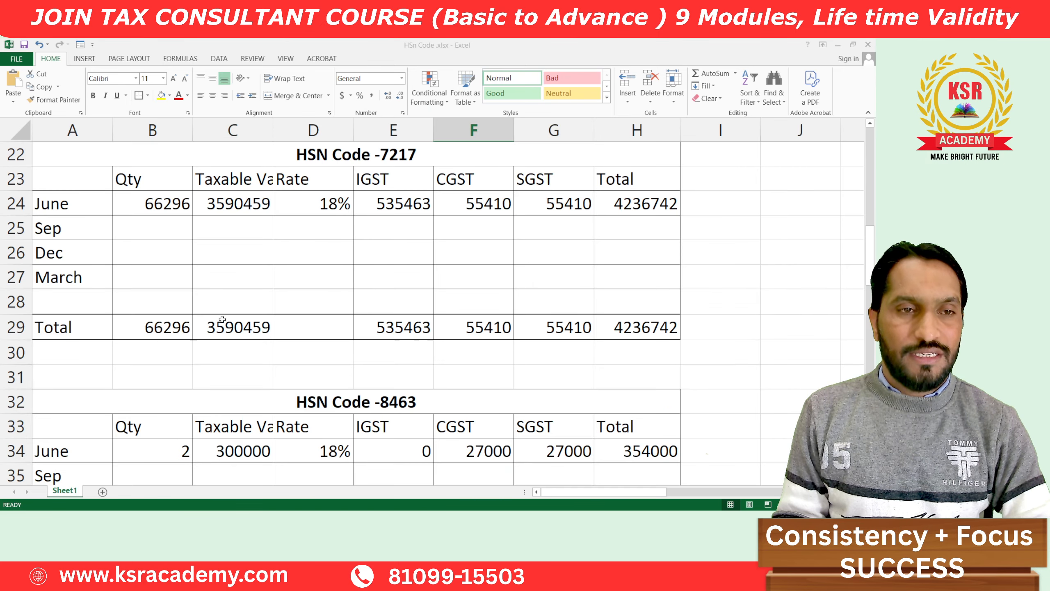
pyautogui.click(130, 206)
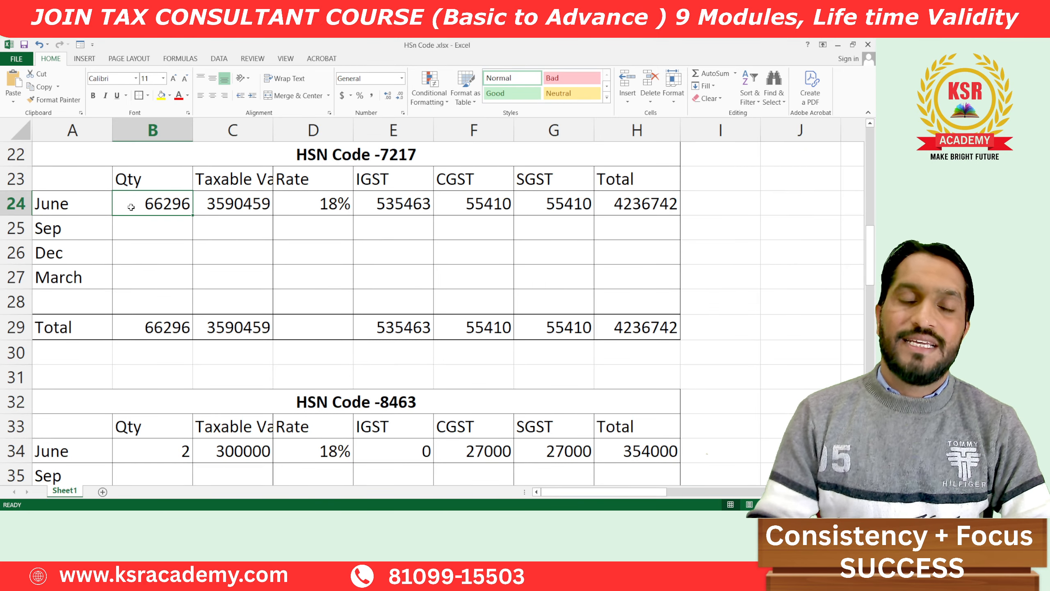
pyautogui.hotkey('alt', 'Tab')
pyautogui.click(133, 211)
pyautogui.write('66296')
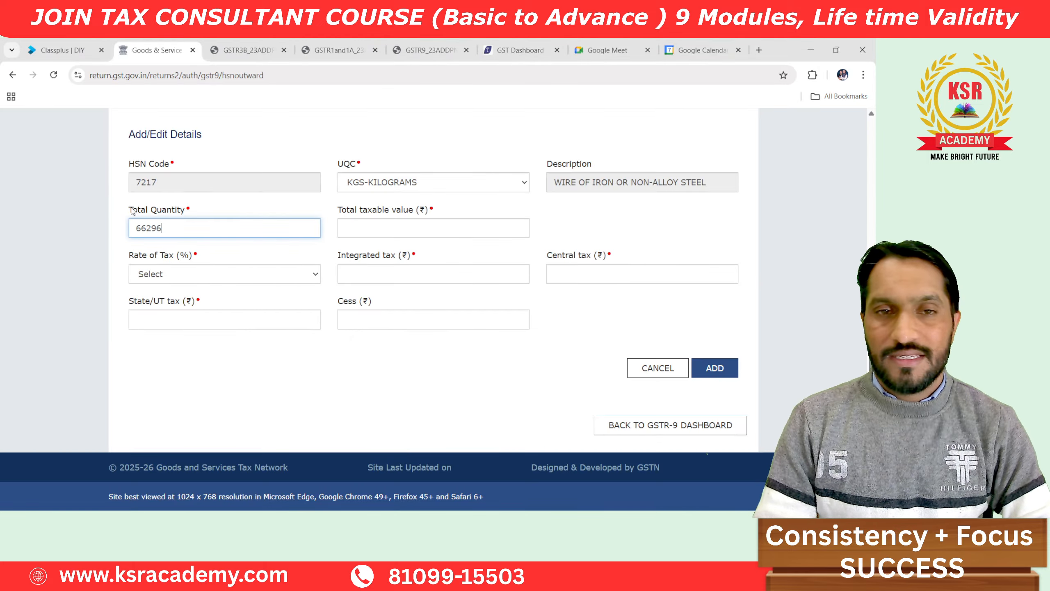
pyautogui.press('Tab')
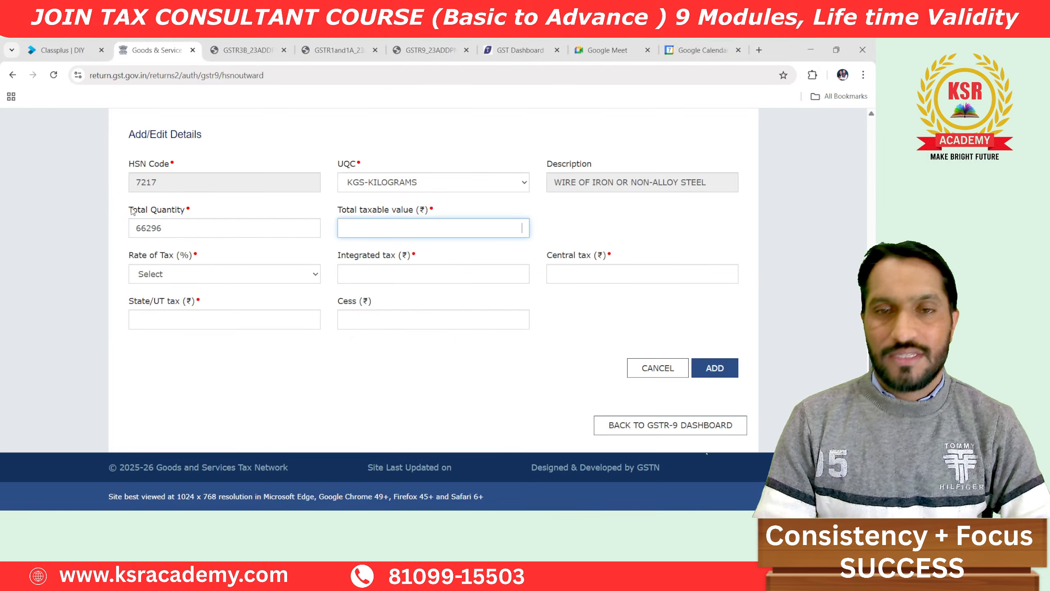
# Enter 3590459 as the total taxable value for HSN 7217, reading the June figure from the Excel workbook.
pyautogui.hotkey('alt', 'Tab')
pyautogui.click(211, 214)
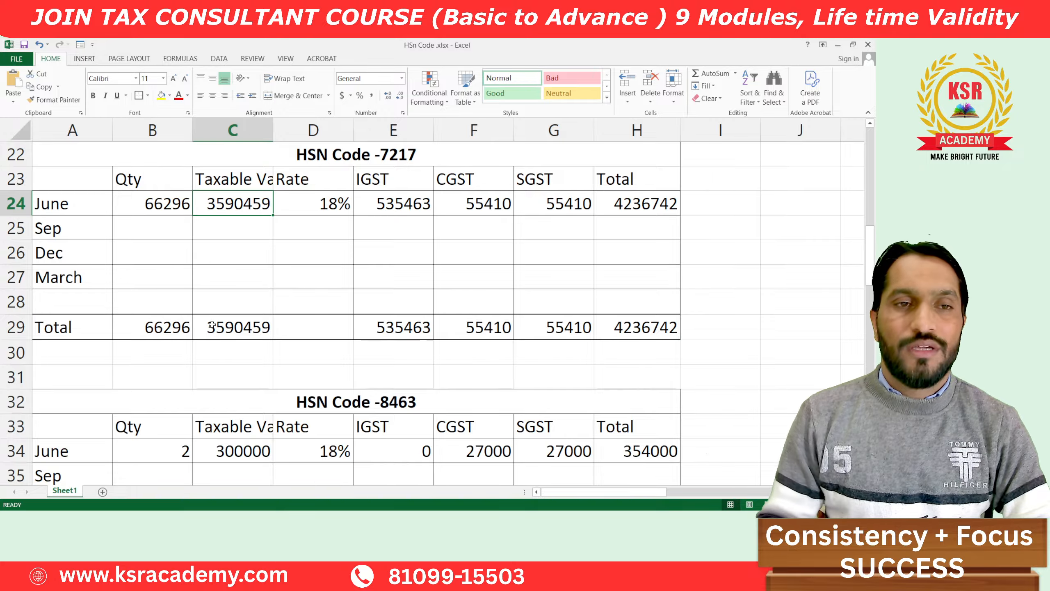
pyautogui.hotkey('alt', 'Tab')
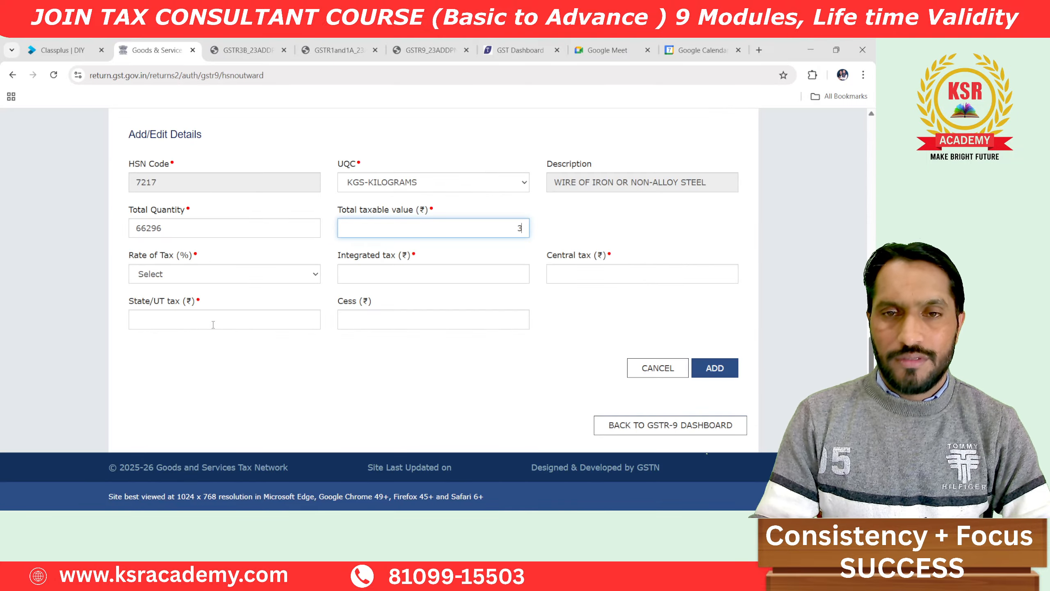
pyautogui.hotkey('alt', 'Tab')
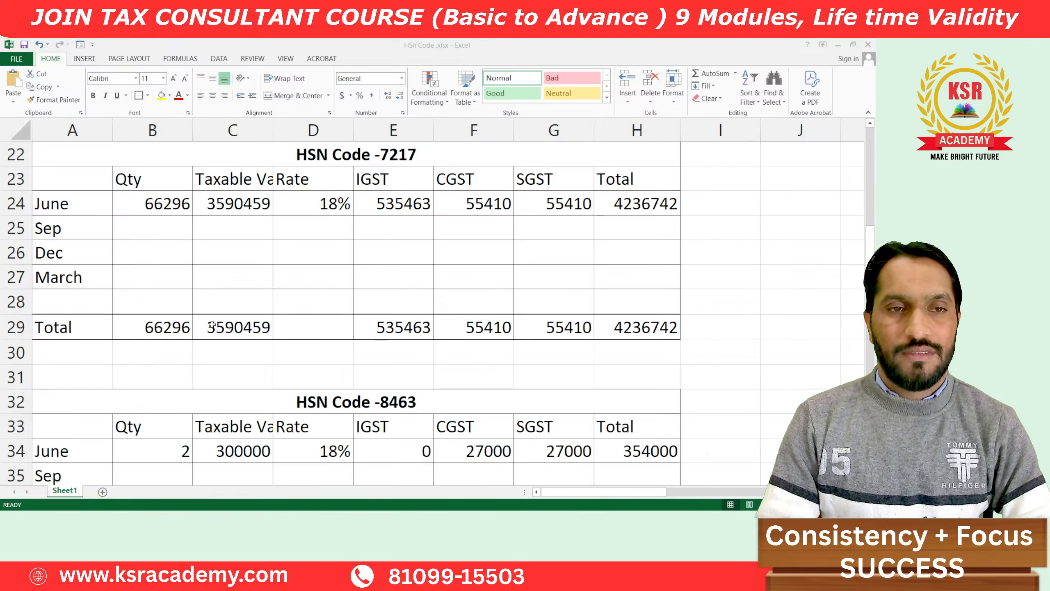
pyautogui.hotkey('alt', 'Tab')
pyautogui.press('BackSpace')
pyautogui.press('BackSpace')
pyautogui.press('BackSpace')
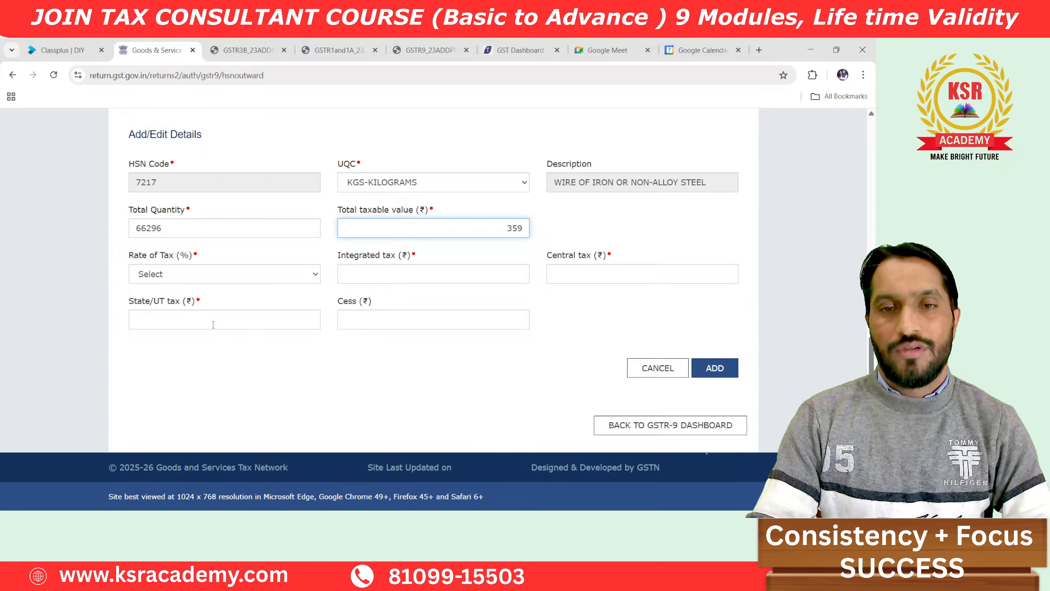
pyautogui.write('0459')
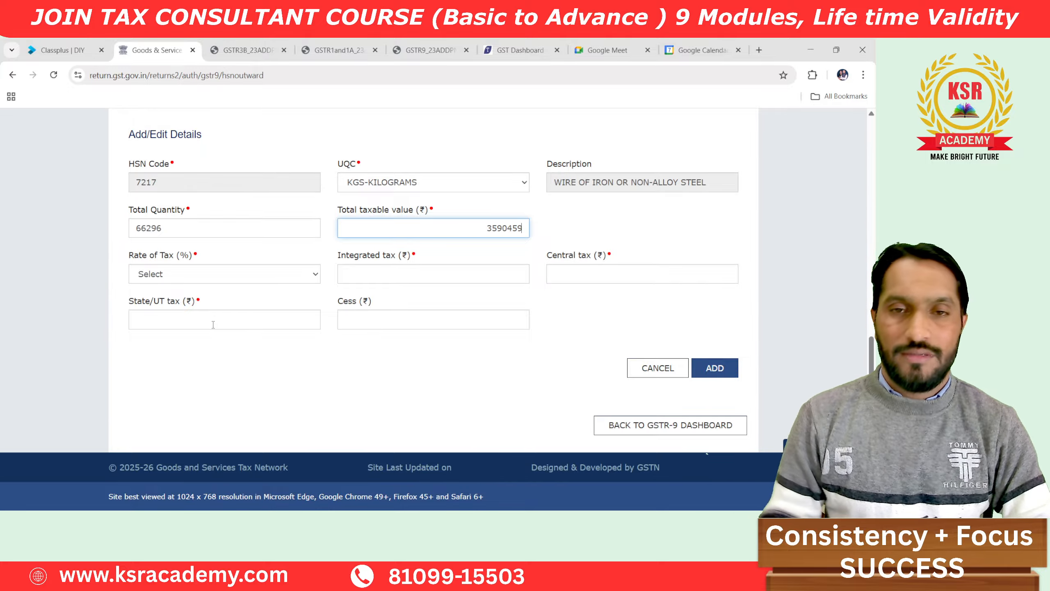
pyautogui.click(622, 227)
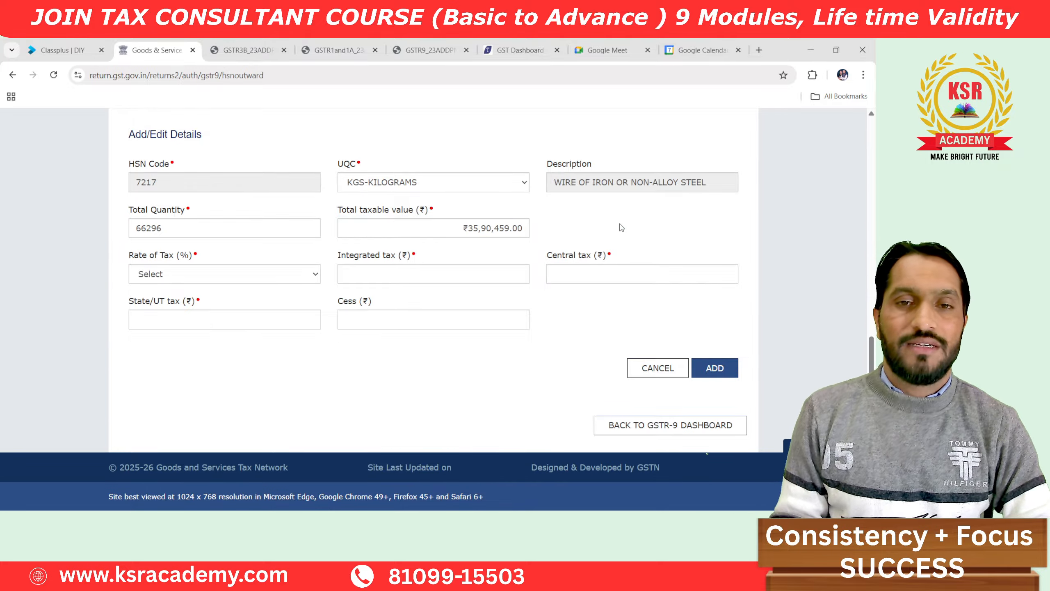
# Check the June row for HSN 7217 in the Excel workbook and set its rate of tax to 18% on the portal.
pyautogui.hotkey('alt', 'Tab')
pyautogui.click(233, 209)
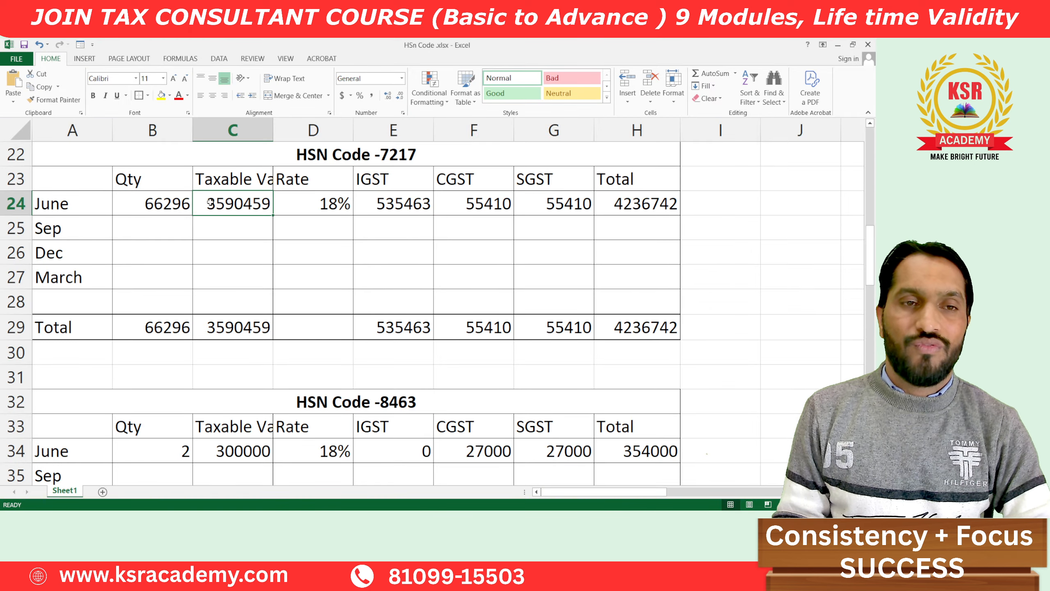
pyautogui.hotkey('alt', 'Tab')
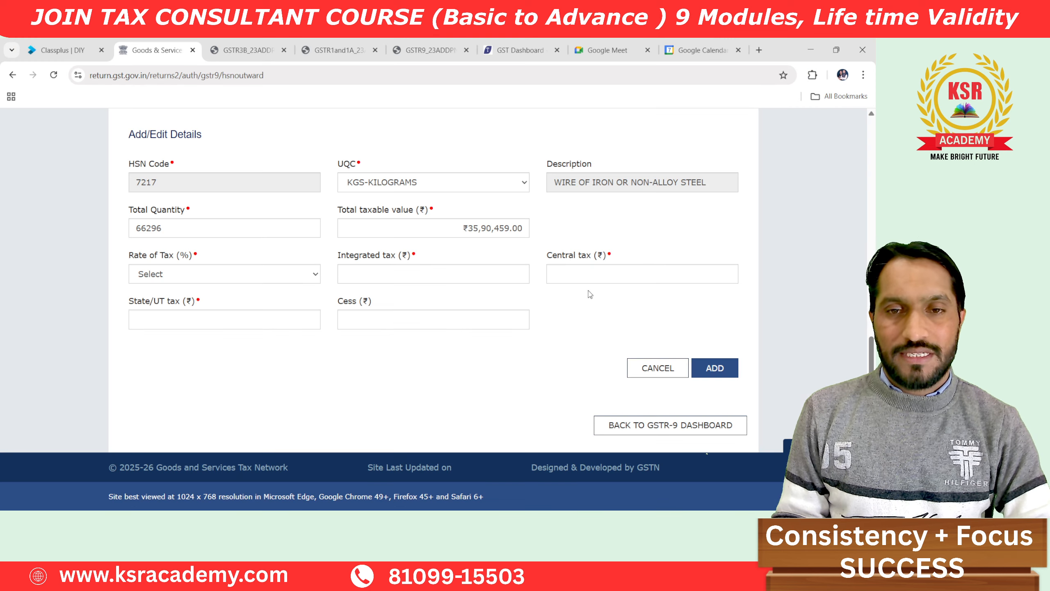
pyautogui.click(245, 279)
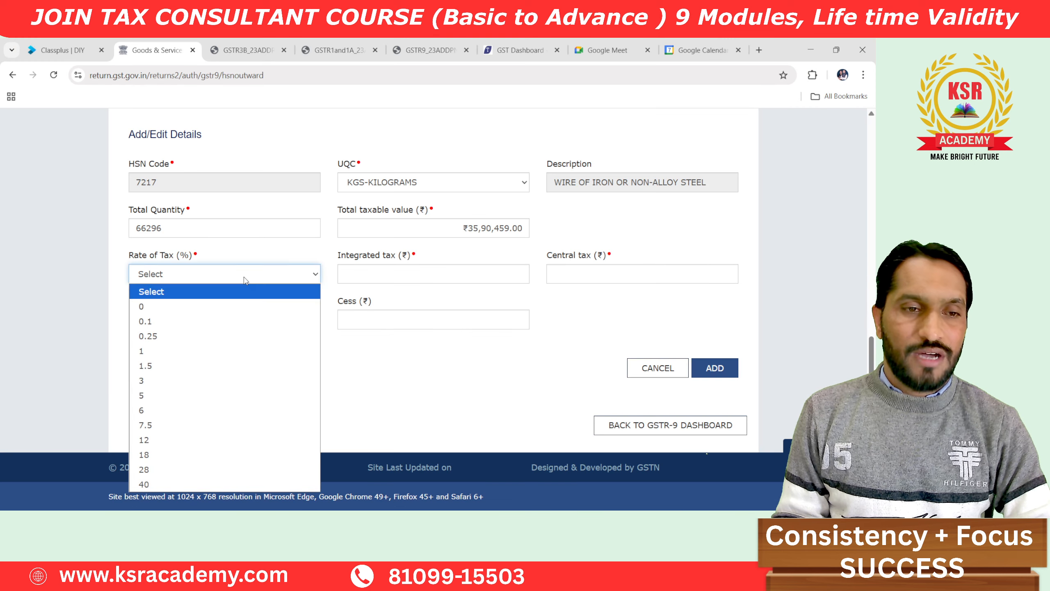
pyautogui.click(207, 455)
# Look up the June IGST figure for HSN 7217 in the Excel workbook and enter 535463 as integrated tax on the portal.
pyautogui.hotkey('alt', 'Tab')
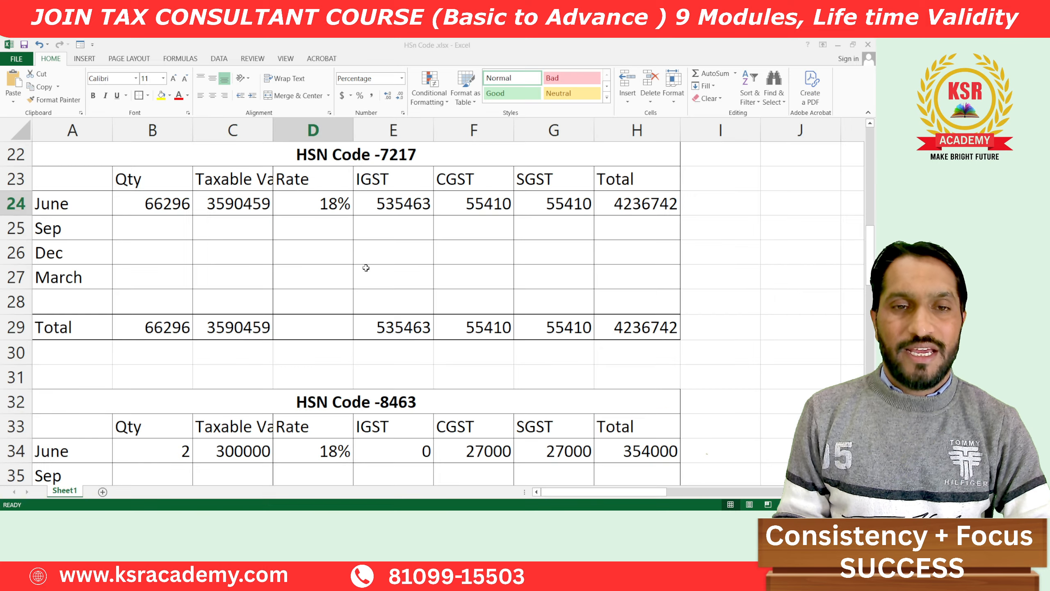
pyautogui.press('Right')
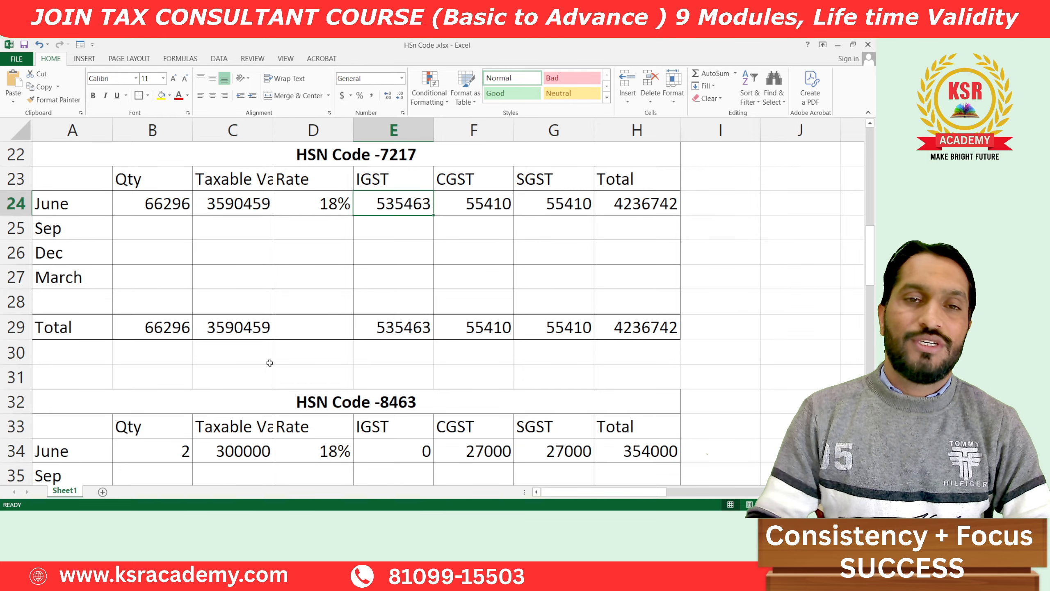
pyautogui.hotkey('alt', 'Tab')
pyautogui.write('5,3')
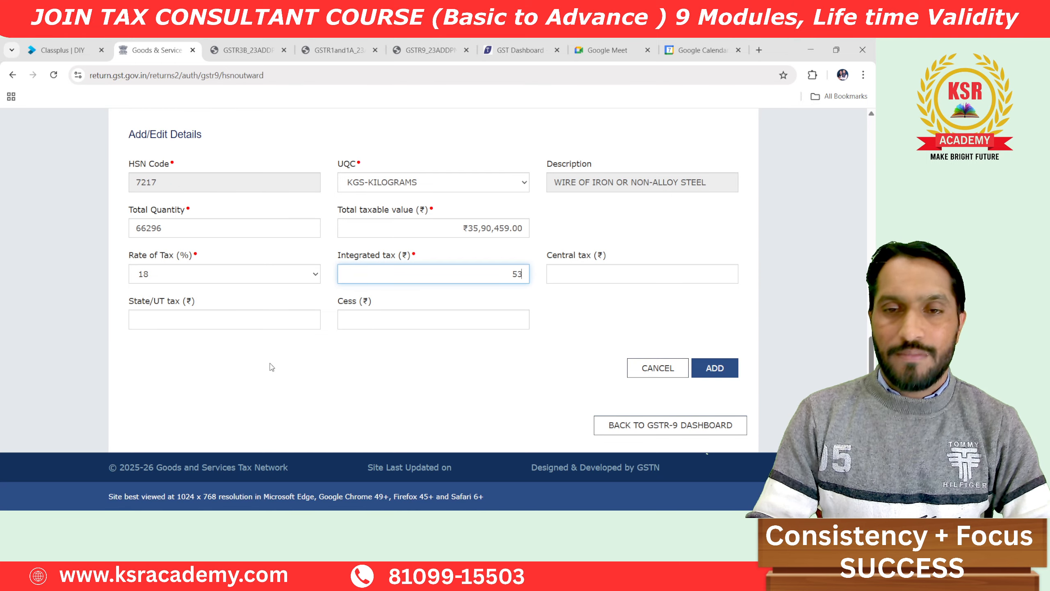
pyautogui.write('5,46')
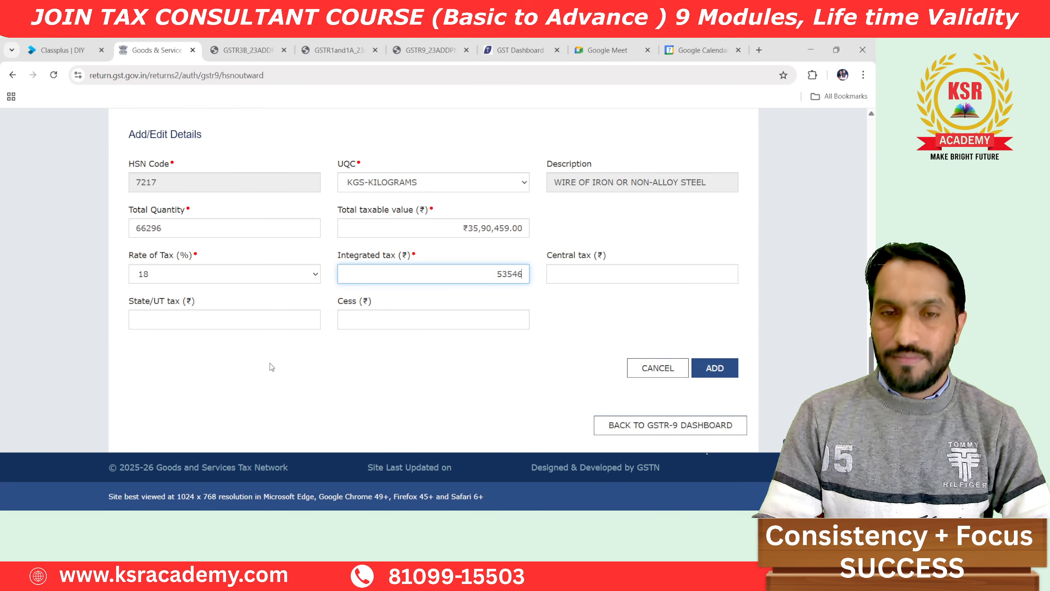
pyautogui.write('3')
# Enter 55410 as central tax for HSN 7217, taken from the Excel workbook's June row, and add the entry to the portal table.
pyautogui.click(577, 267)
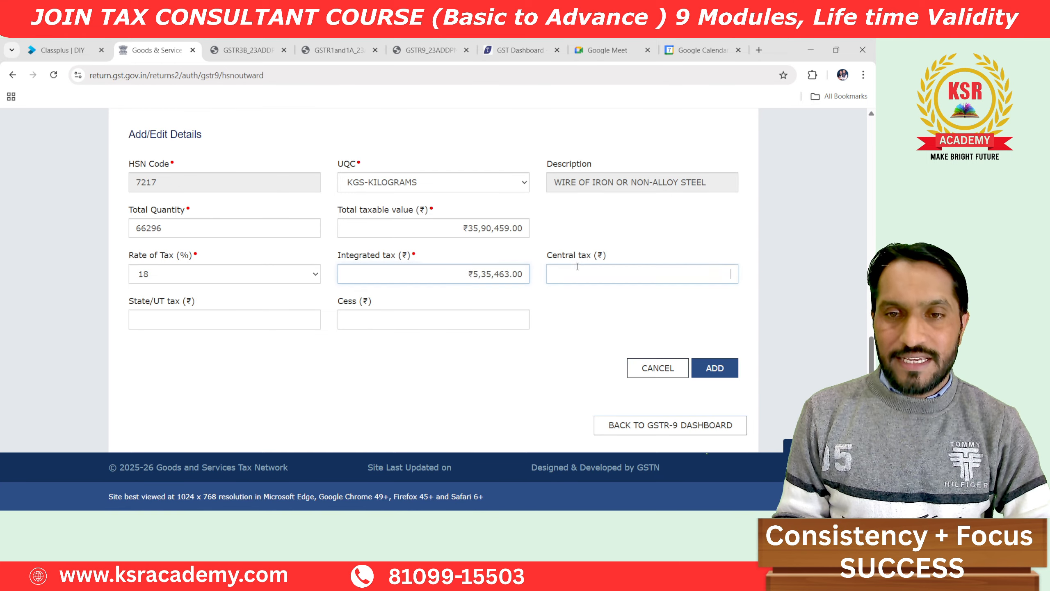
pyautogui.hotkey('alt', 'Tab')
pyautogui.click(483, 204)
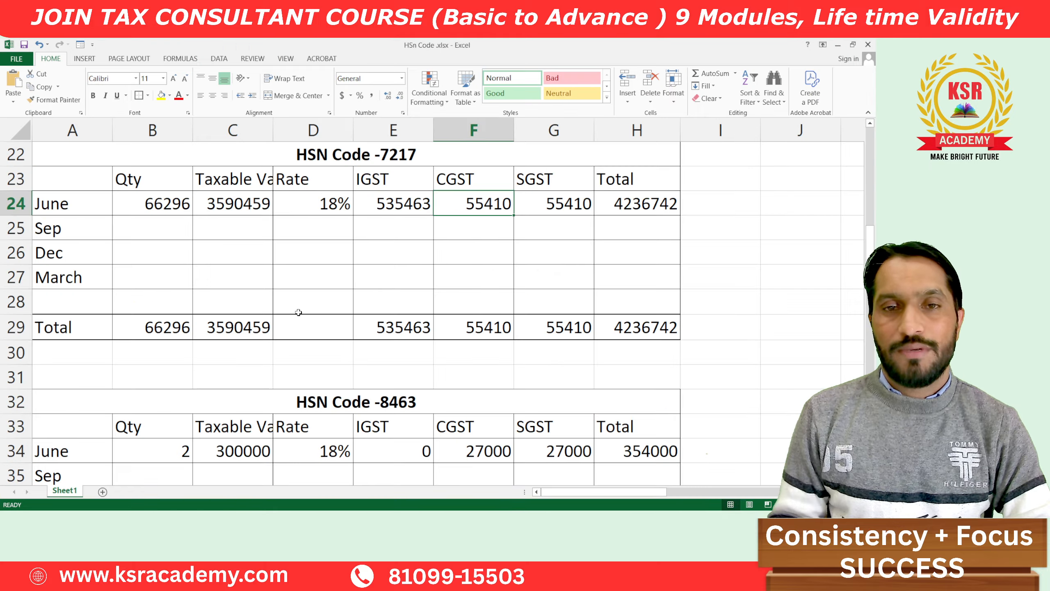
pyautogui.hotkey('alt', 'Tab')
pyautogui.write('55410')
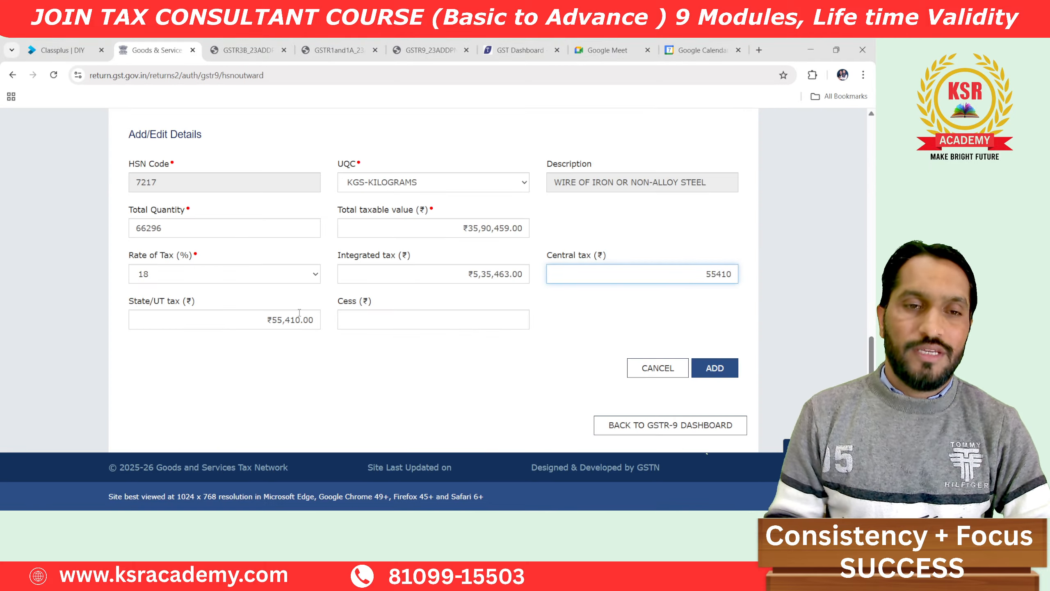
pyautogui.click(373, 375)
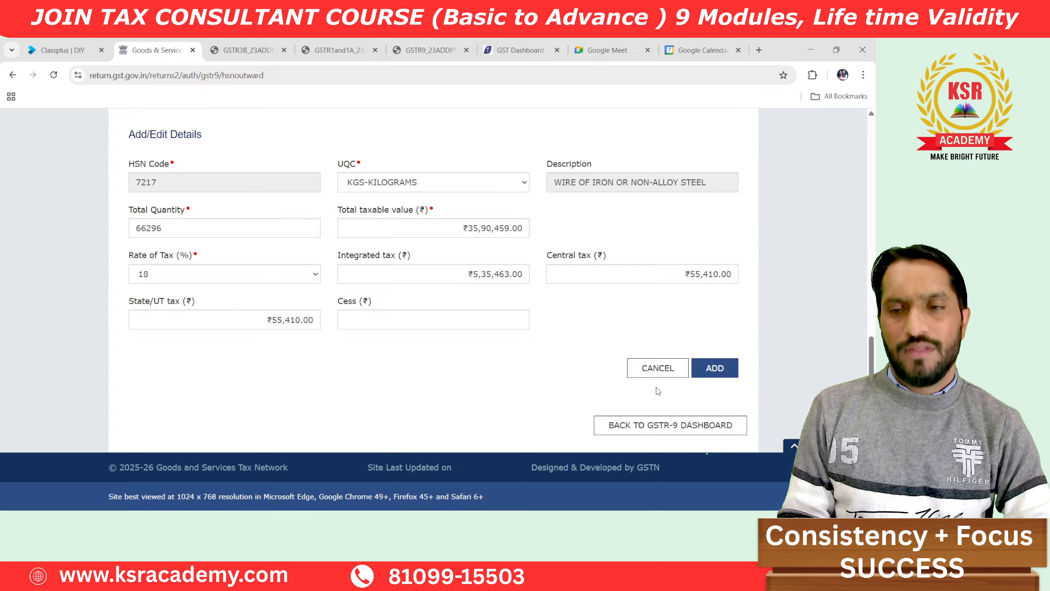
pyautogui.click(717, 369)
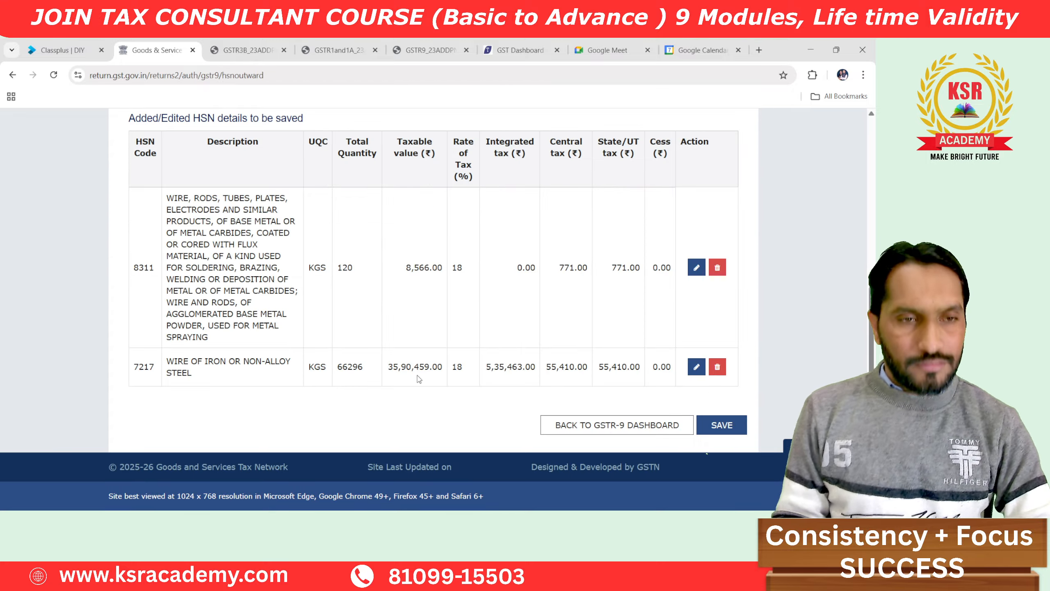
# Look up the next HSN code in the Excel workbook and select 8463 under goods on the portal.
pyautogui.scroll(4, 267, 253)
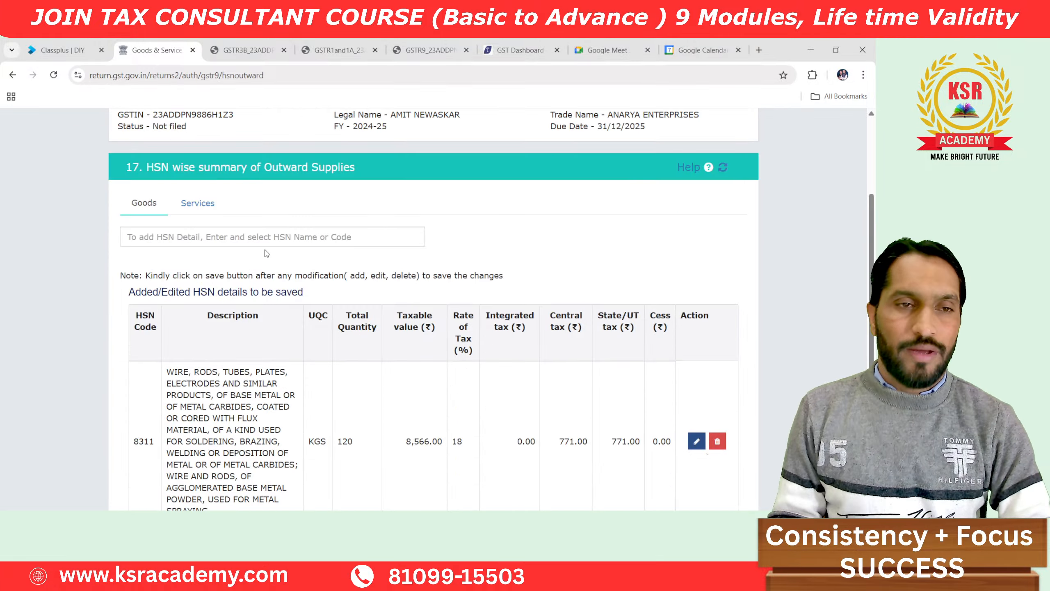
pyautogui.click(194, 234)
pyautogui.hotkey('alt', 'Tab')
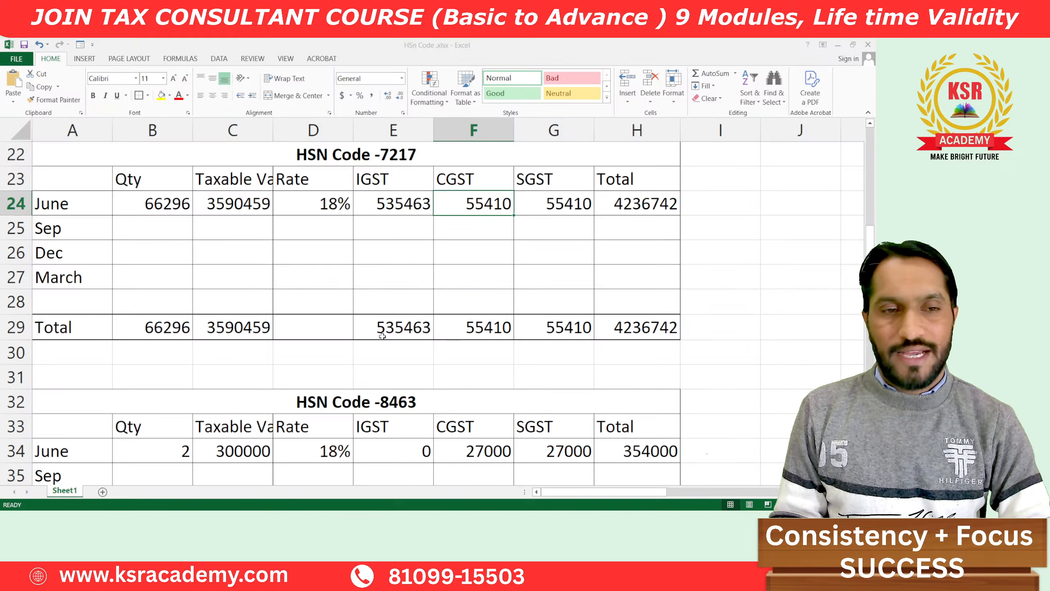
pyautogui.scroll(-3, 280, 336)
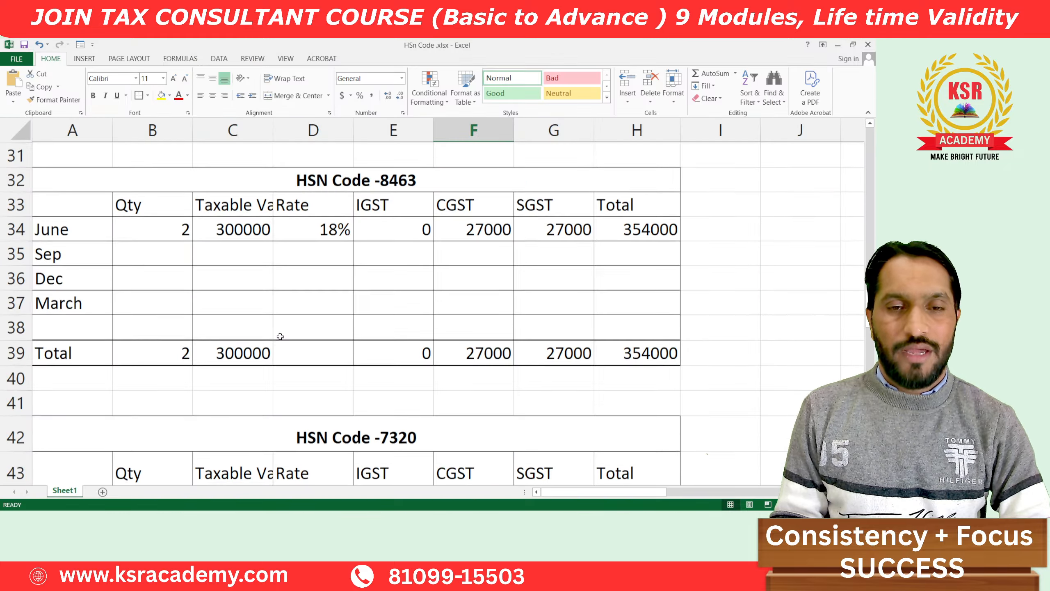
pyautogui.click(165, 232)
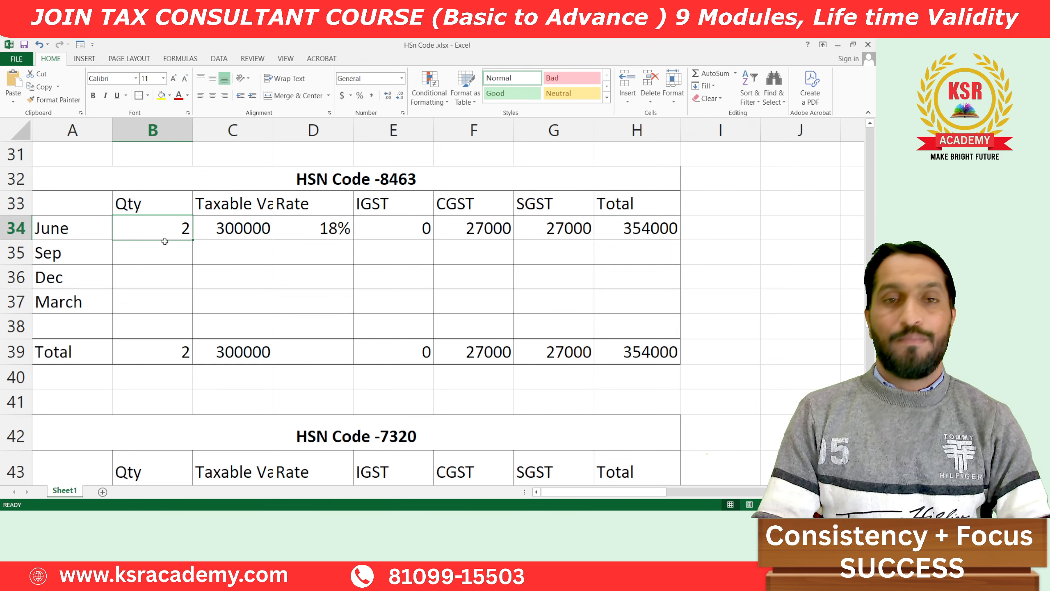
pyautogui.hotkey('alt', 'Tab')
pyautogui.click(165, 242)
pyautogui.write('816')
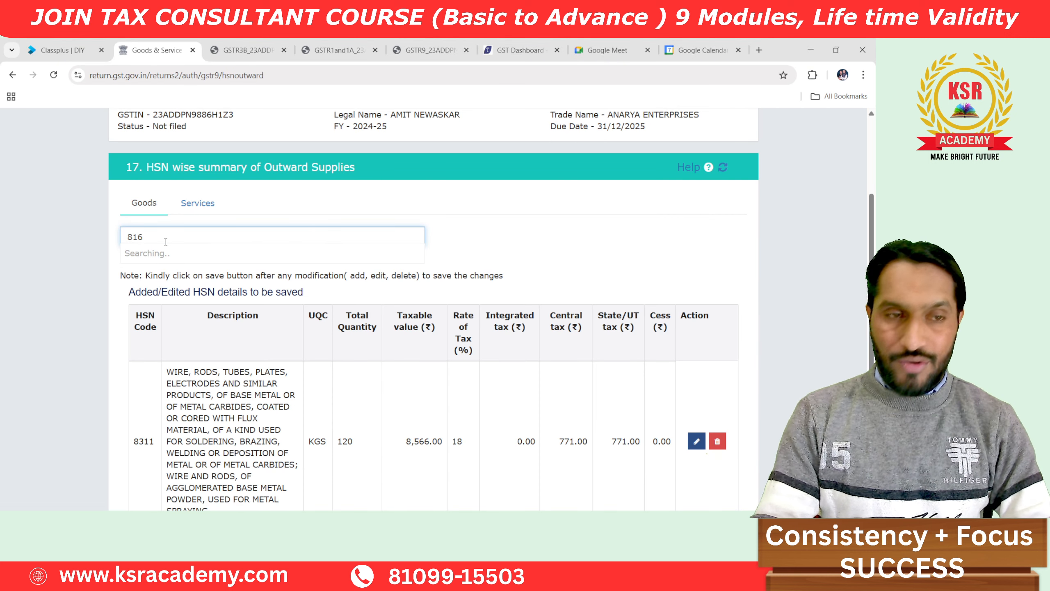
pyautogui.press('BackSpace')
pyautogui.press('BackSpace')
pyautogui.write('463')
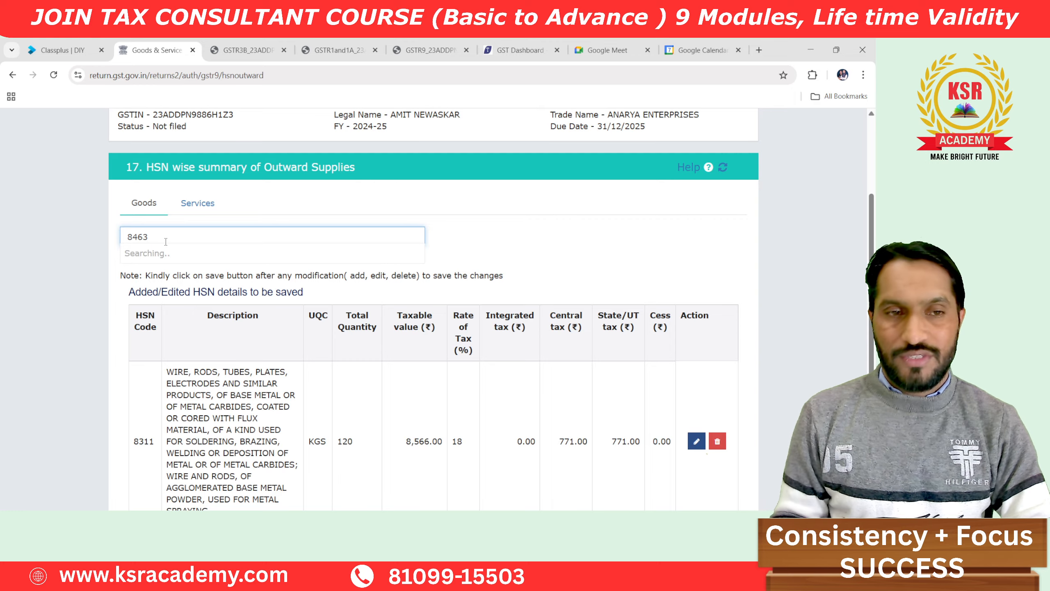
pyautogui.click(229, 269)
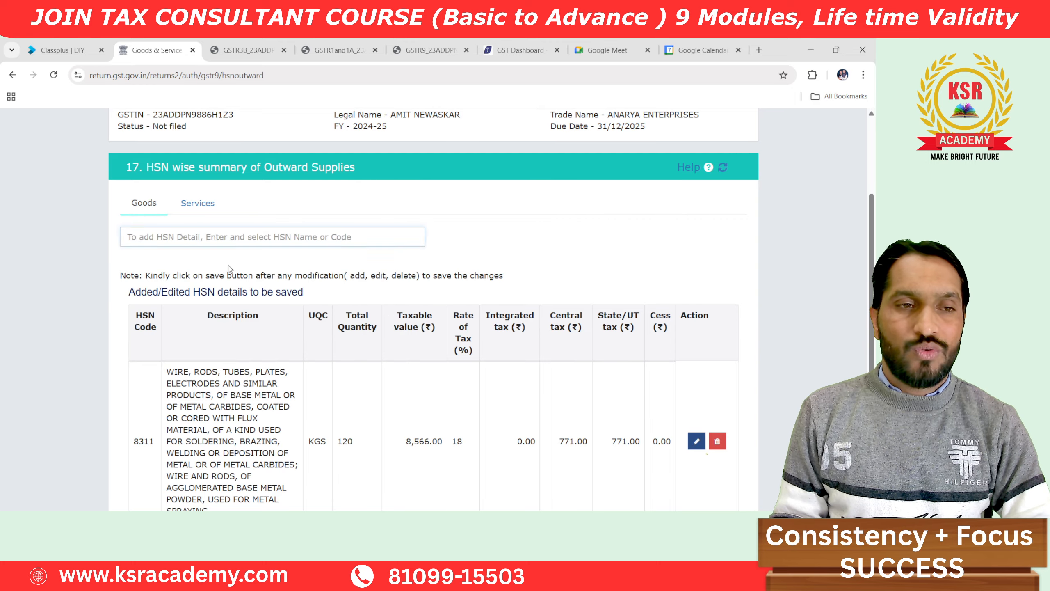
# Set the UQC of HSN 8463 to NOS-NUMBERS and its total quantity to 2.
pyautogui.scroll(-10, 229, 269)
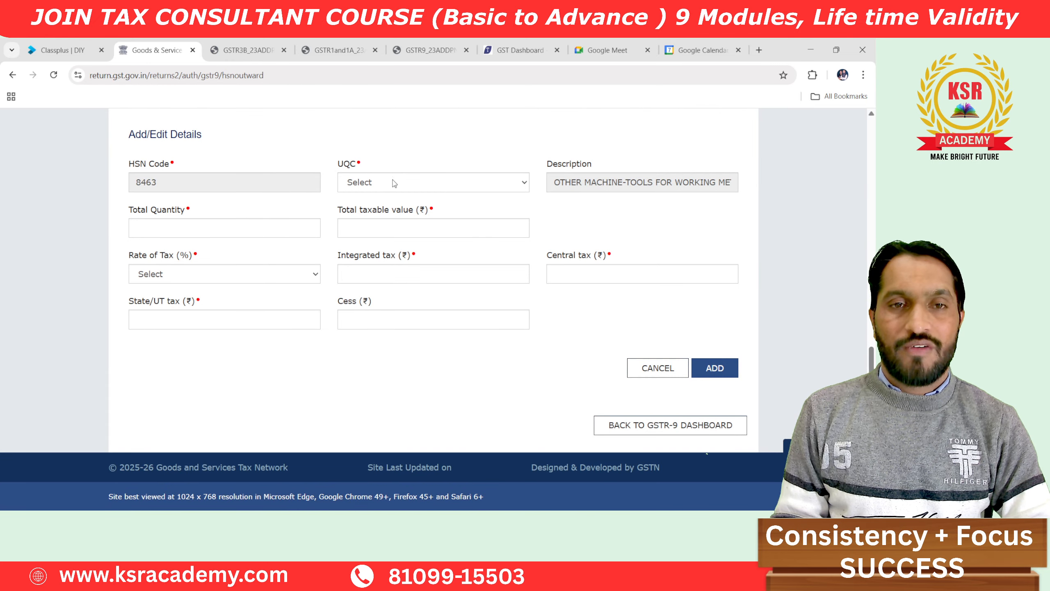
pyautogui.click(394, 184)
pyautogui.press('n')
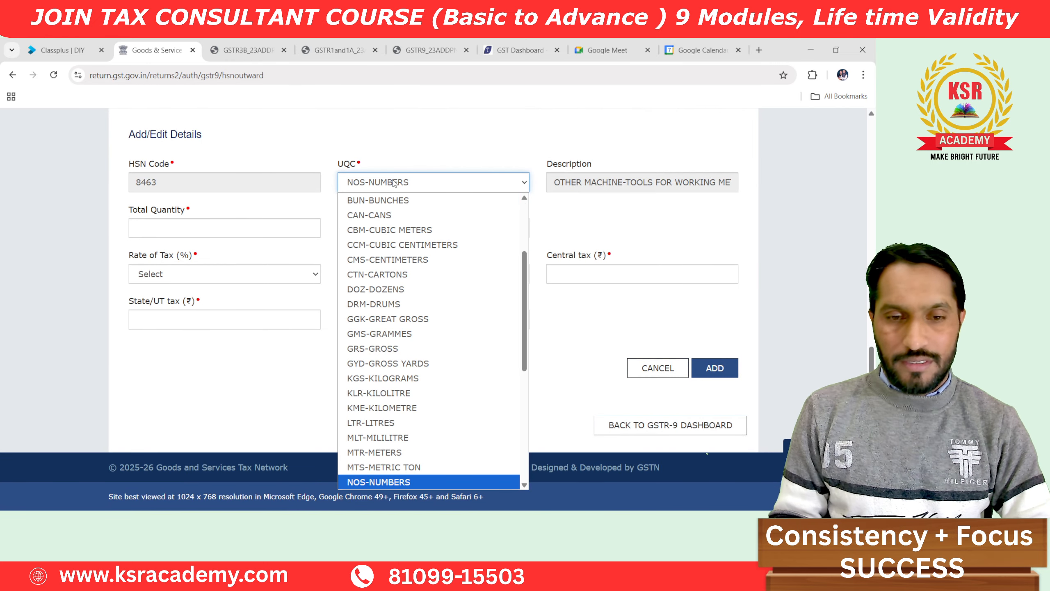
pyautogui.click(399, 483)
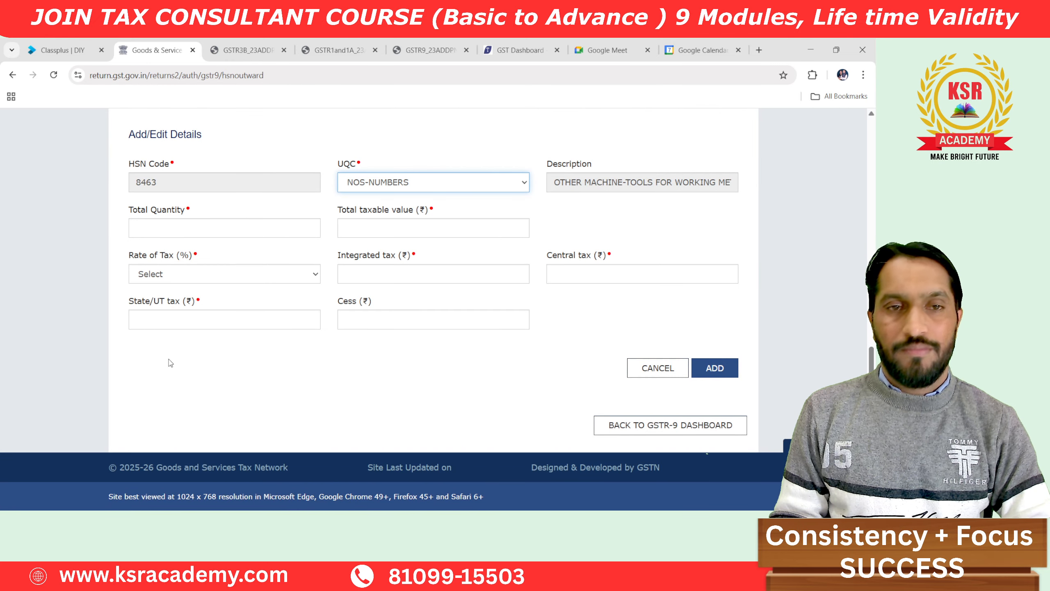
pyautogui.click(167, 230)
pyautogui.press('Tab')
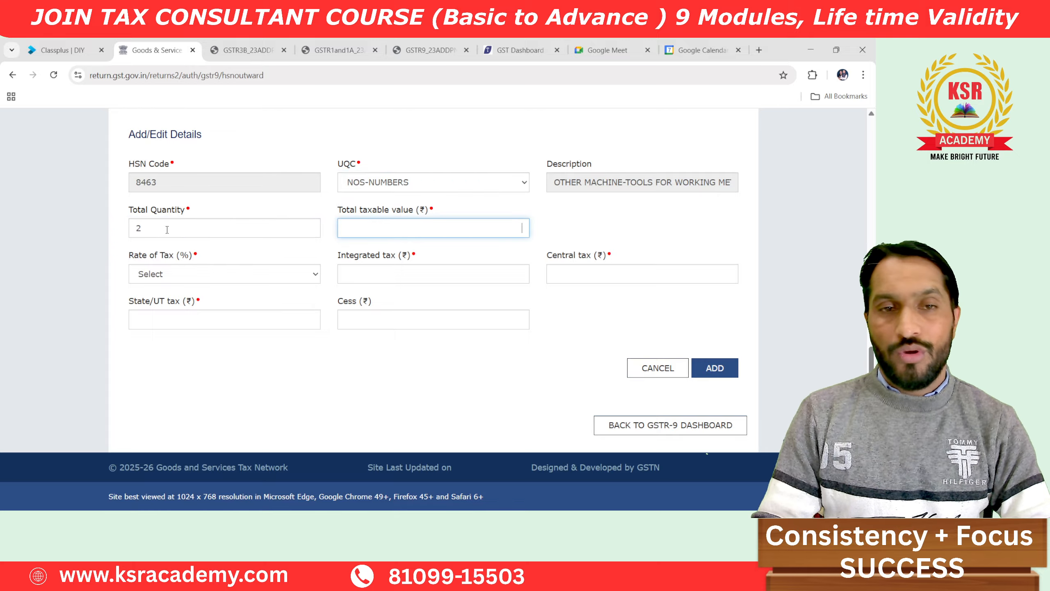
# Enter 300000 as the total taxable value for HSN 8463, reading the June figure from the Excel workbook.
pyautogui.hotkey('alt', 'Tab')
pyautogui.click(167, 230)
pyautogui.click(212, 227)
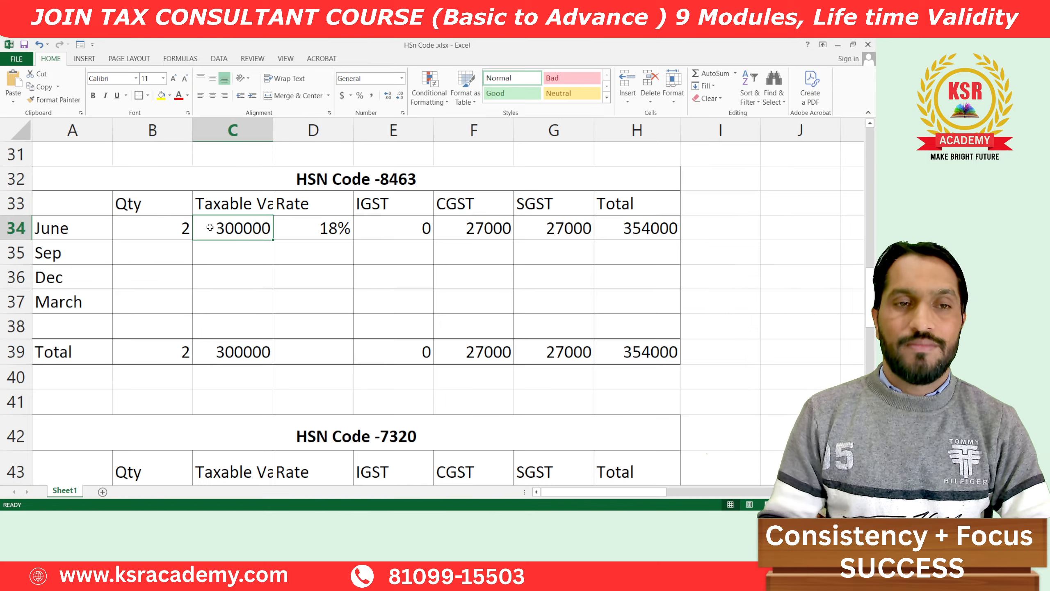
pyautogui.hotkey('alt', 'Tab')
pyautogui.write('3,00,0')
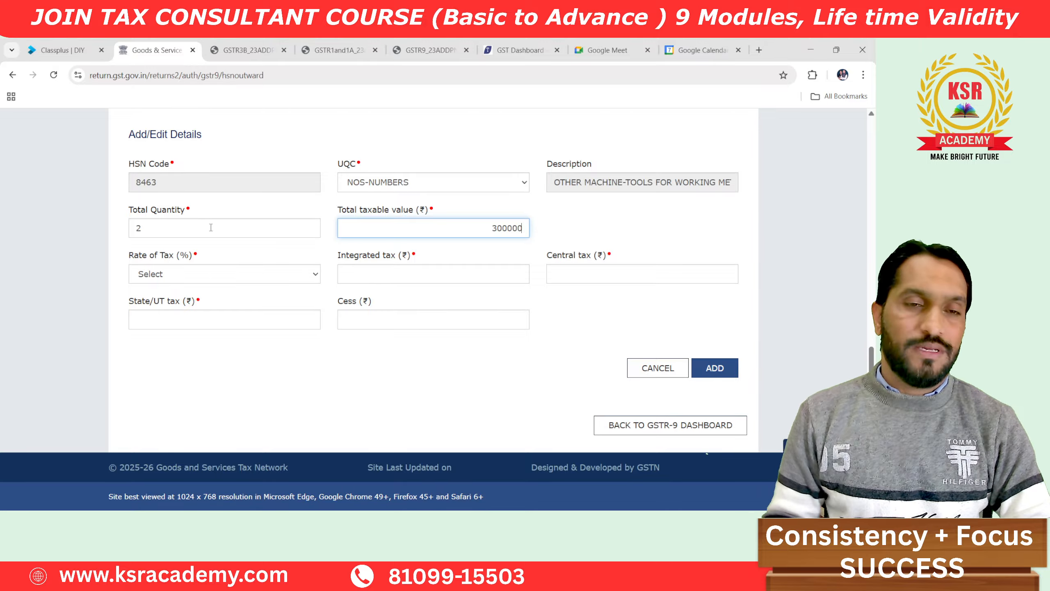
pyautogui.write('00')
# Check the June row for HSN 8463 in the Excel workbook and set its rate of tax to 18% on the portal.
pyautogui.click(242, 253)
pyautogui.hotkey('alt', 'Tab')
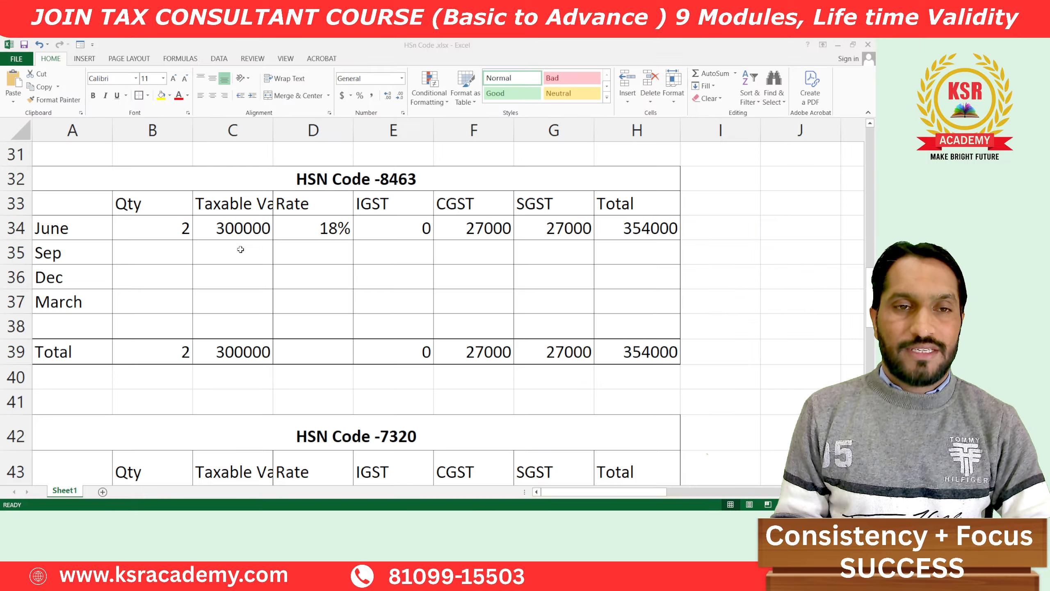
pyautogui.hotkey('alt', 'Tab')
pyautogui.click(182, 276)
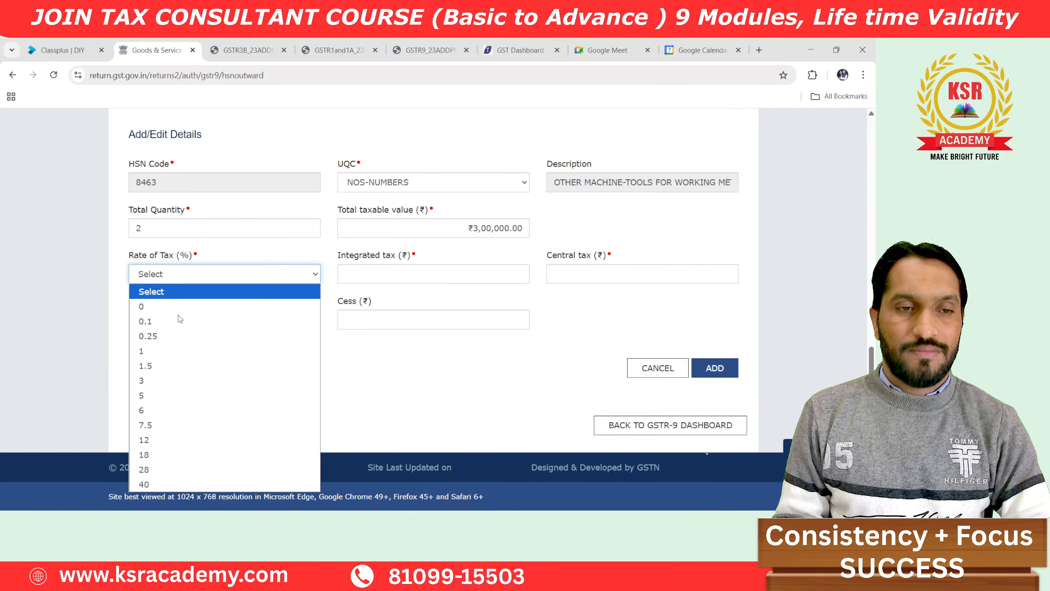
pyautogui.click(167, 455)
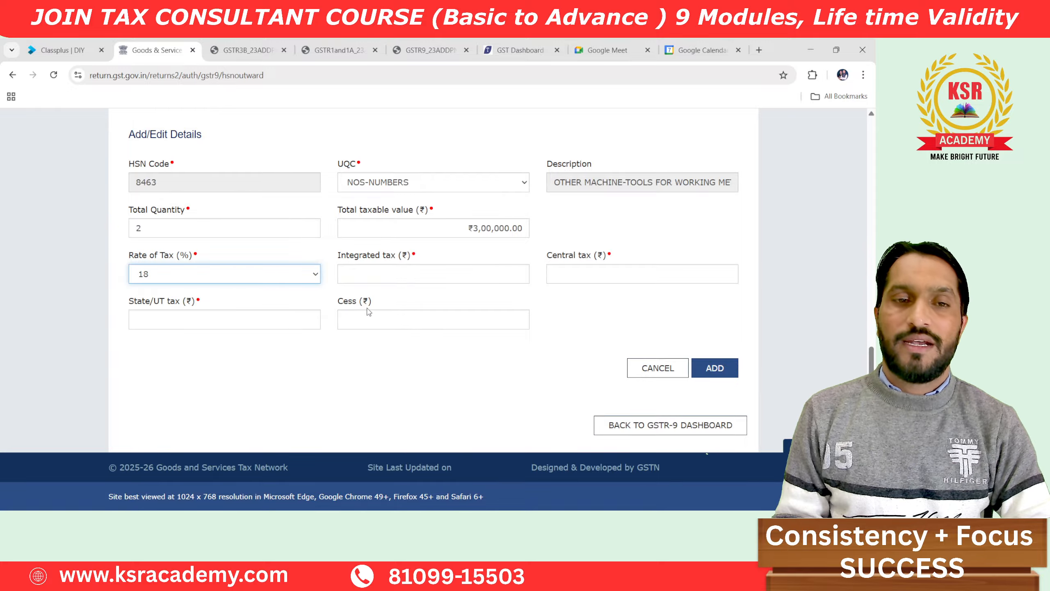
# Enter 27000 as central tax for HSN 8463 from the Excel workbook, leaving integrated tax blank, and add the entry to the portal table.
pyautogui.click(395, 274)
pyautogui.hotkey('alt', 'Tab')
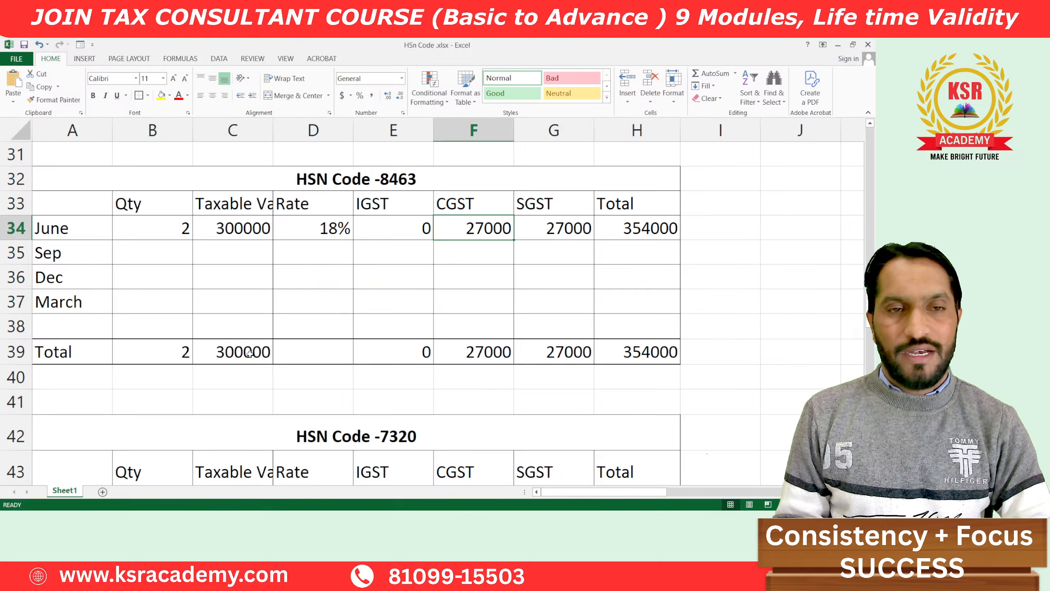
pyautogui.hotkey('alt', 'Tab')
pyautogui.press('Tab')
pyautogui.write('27000')
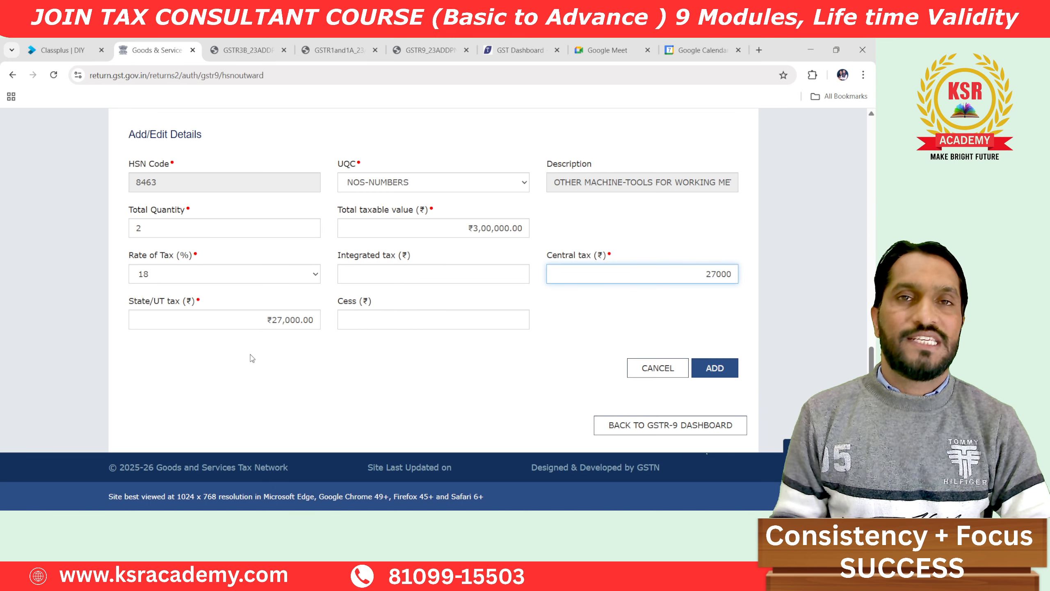
pyautogui.click(663, 325)
pyautogui.click(715, 367)
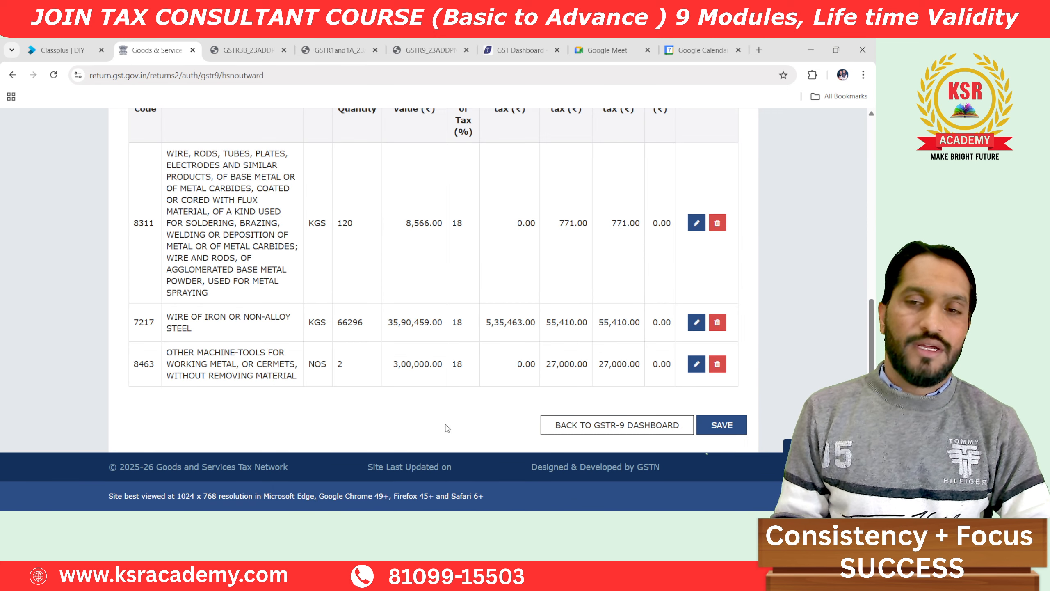
# Look up the next HSN code in the Excel workbook and start a goods entry for 7320, springs and leaves for springs, on the portal.
pyautogui.scroll(5, 428, 377)
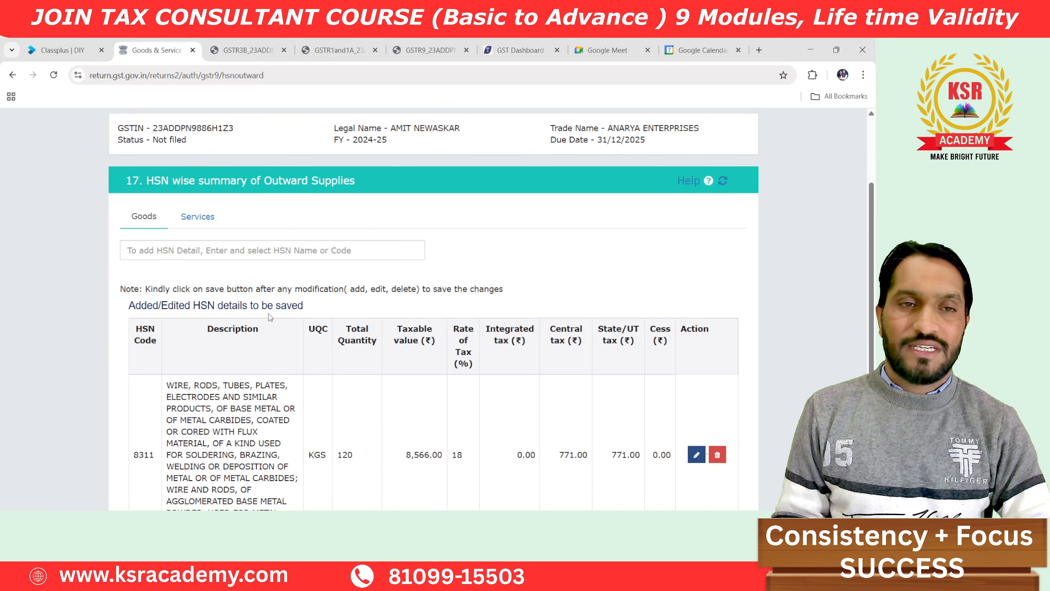
pyautogui.click(173, 256)
pyautogui.hotkey('alt', 'Tab')
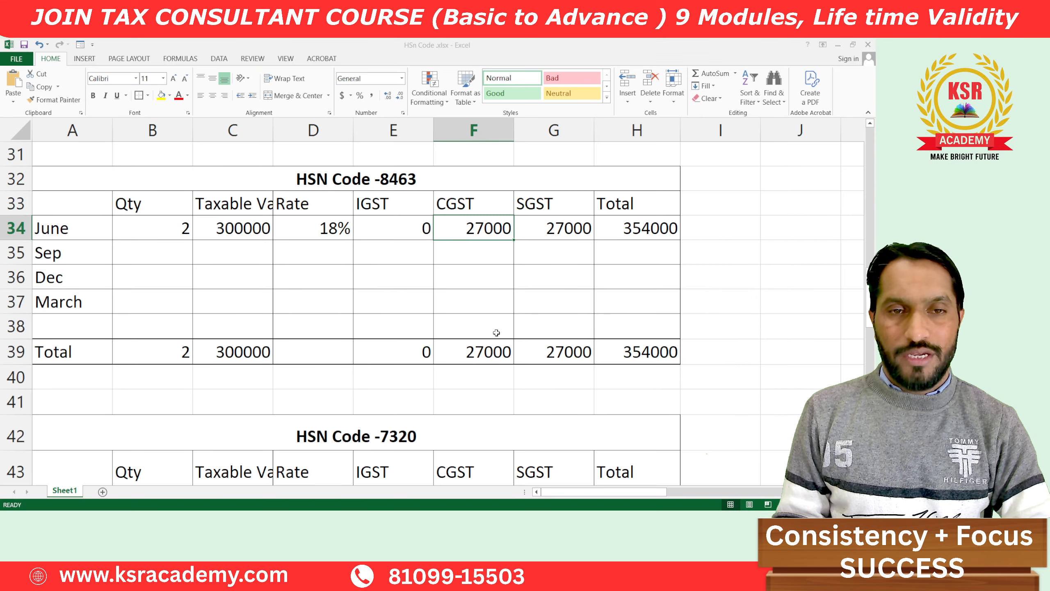
pyautogui.scroll(-3, 496, 333)
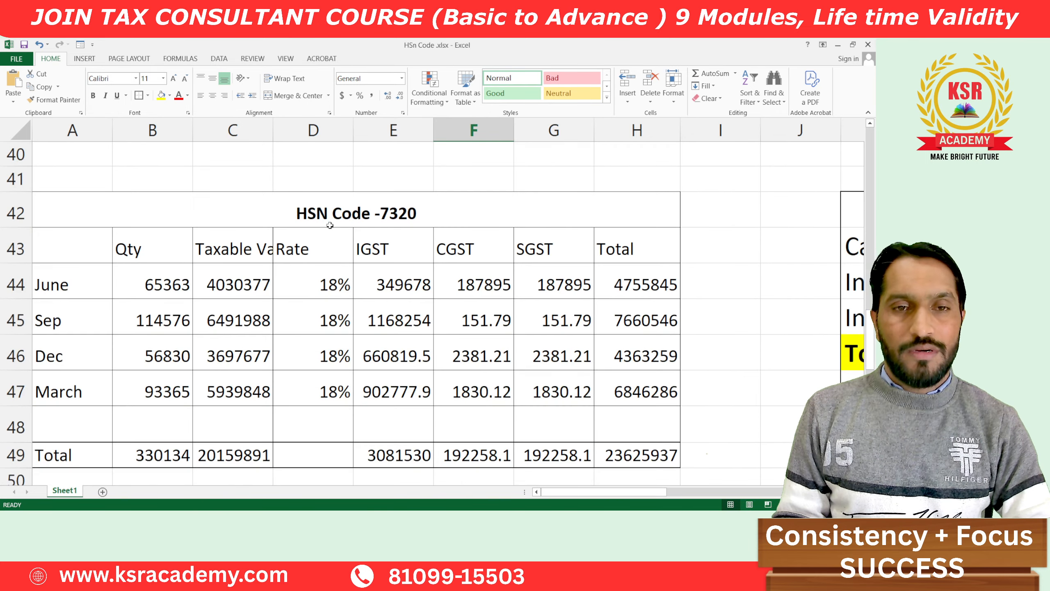
pyautogui.click(387, 213)
pyautogui.hotkey('alt', 'Tab')
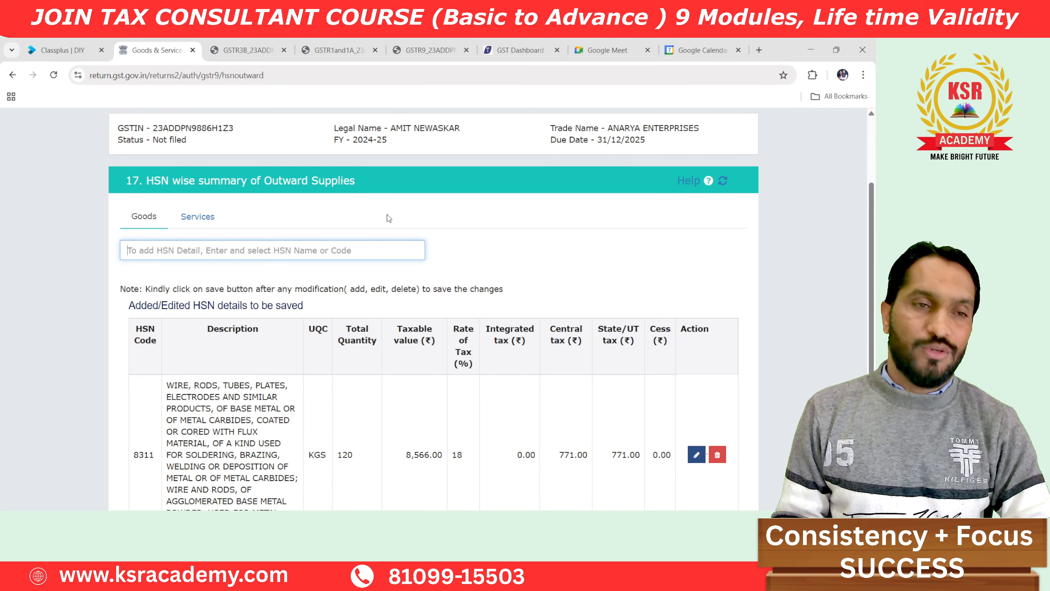
pyautogui.write('7320')
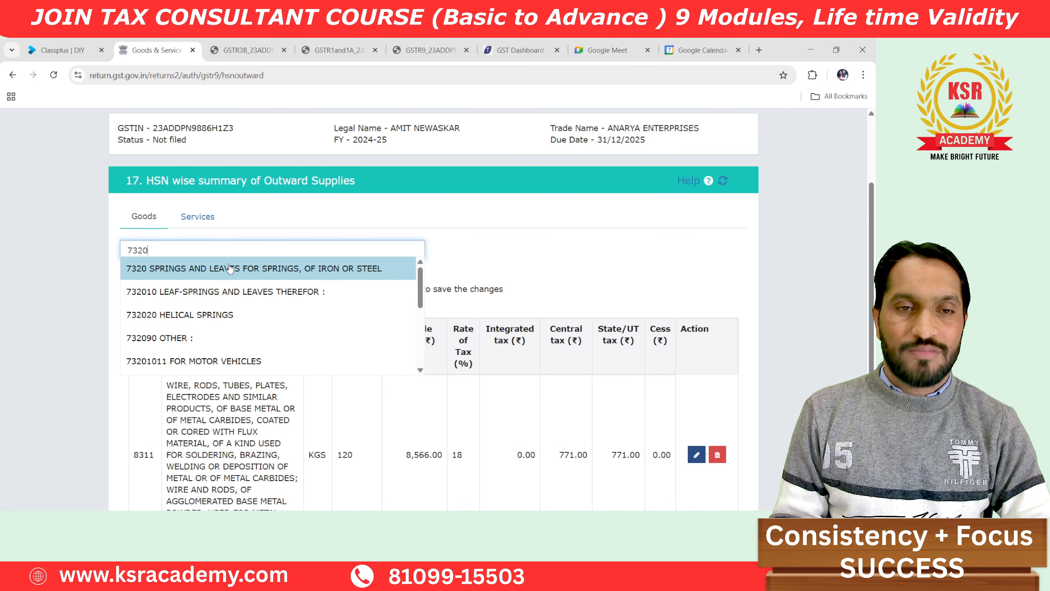
pyautogui.click(231, 268)
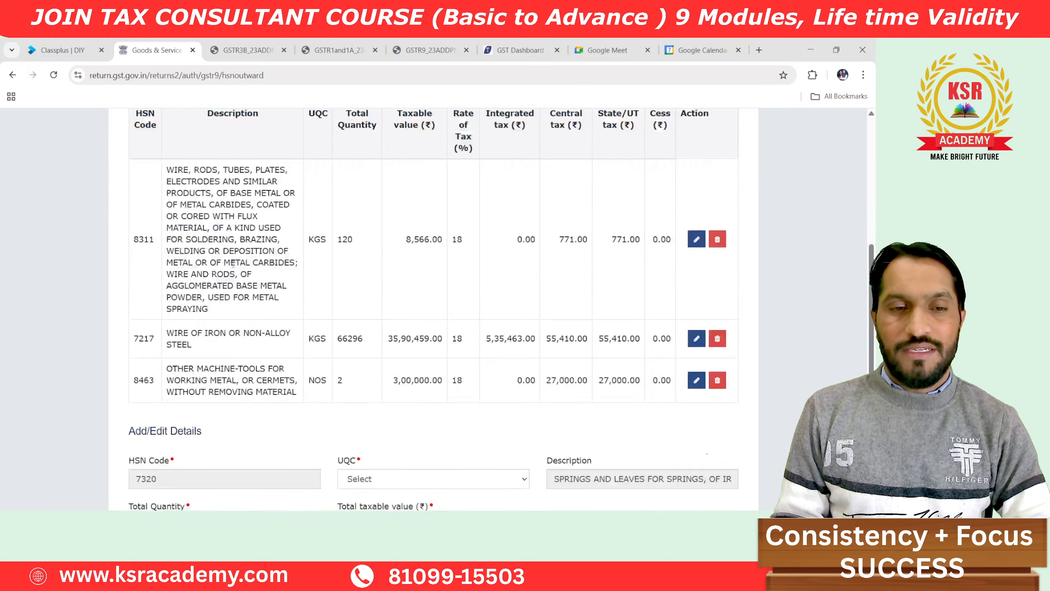
# Set the UQC of HSN 7320 to KGS-KILOGRAMS and its total quantity to 330134, reading the workbook's Total row.
pyautogui.click(462, 297)
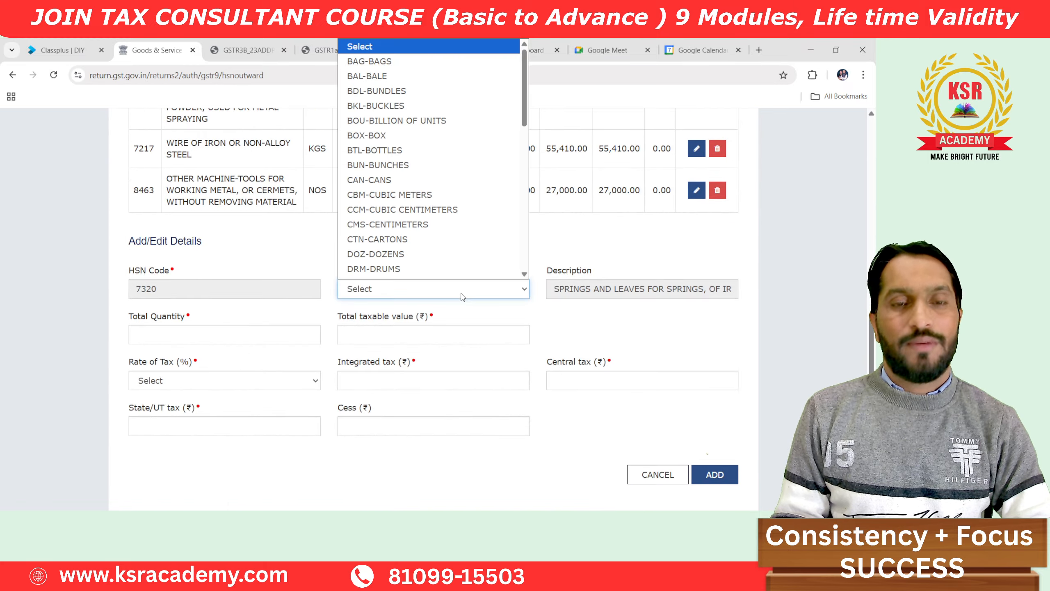
pyautogui.press('k')
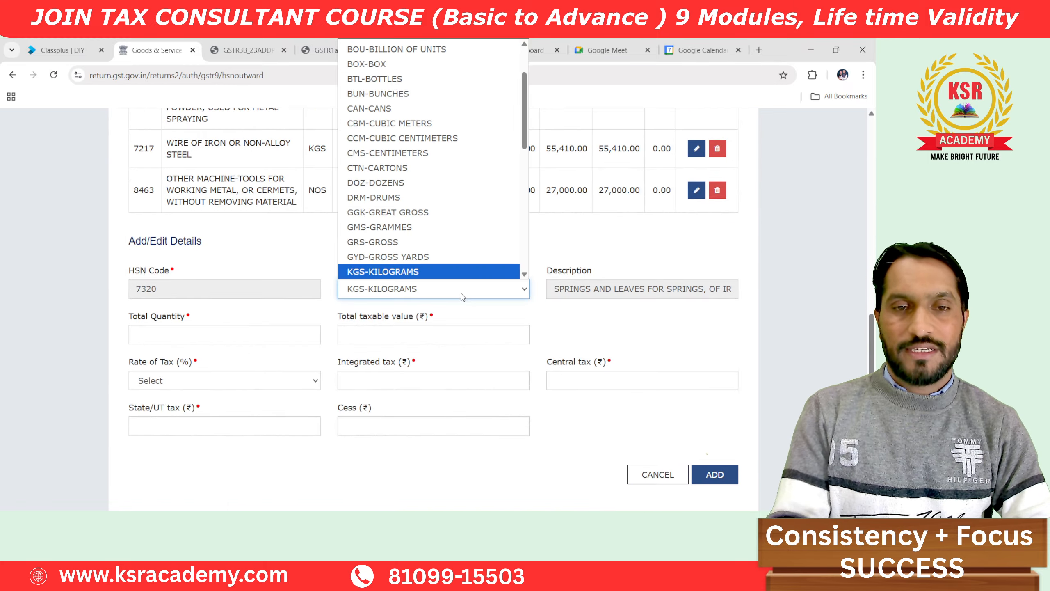
pyautogui.click(426, 271)
pyautogui.click(136, 335)
pyautogui.hotkey('alt', 'Tab')
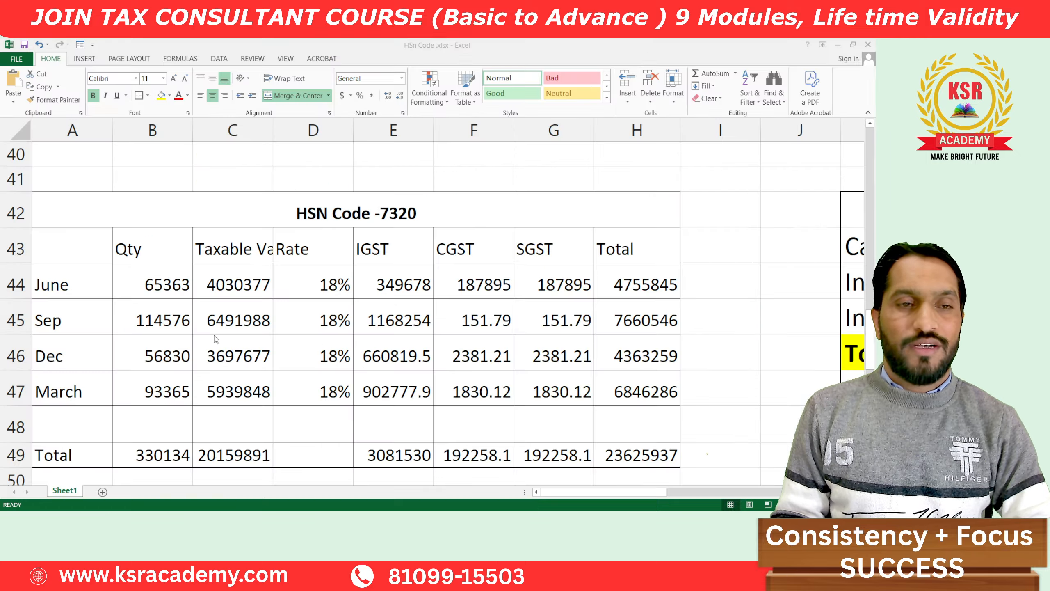
pyautogui.scroll(-1, 349, 216)
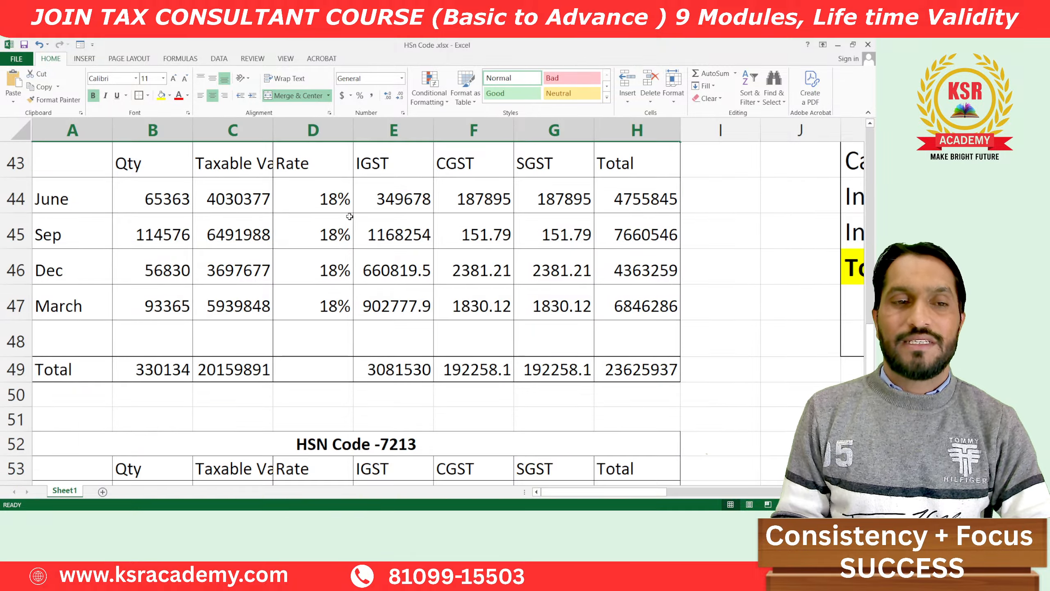
pyautogui.scroll(-1, 150, 386)
pyautogui.click(162, 261)
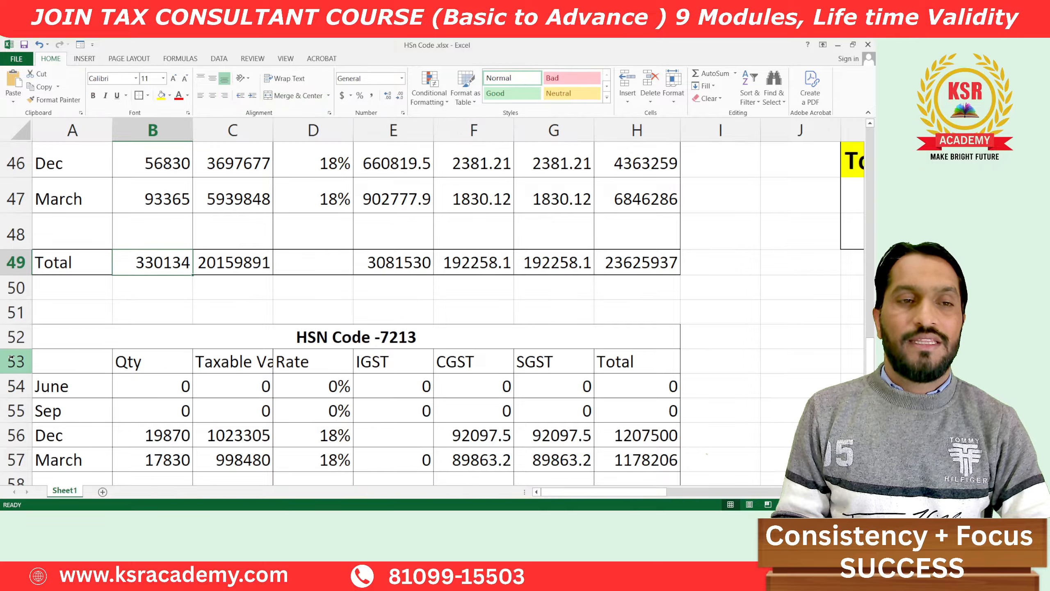
pyautogui.hotkey('alt', 'Tab')
pyautogui.write('33')
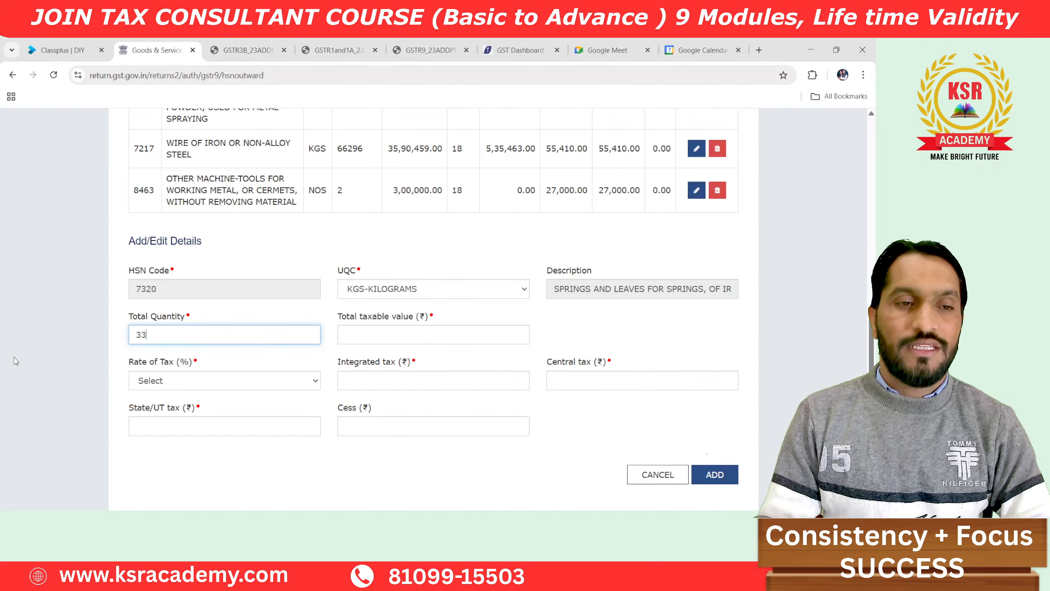
pyautogui.write('0134')
pyautogui.press('Tab')
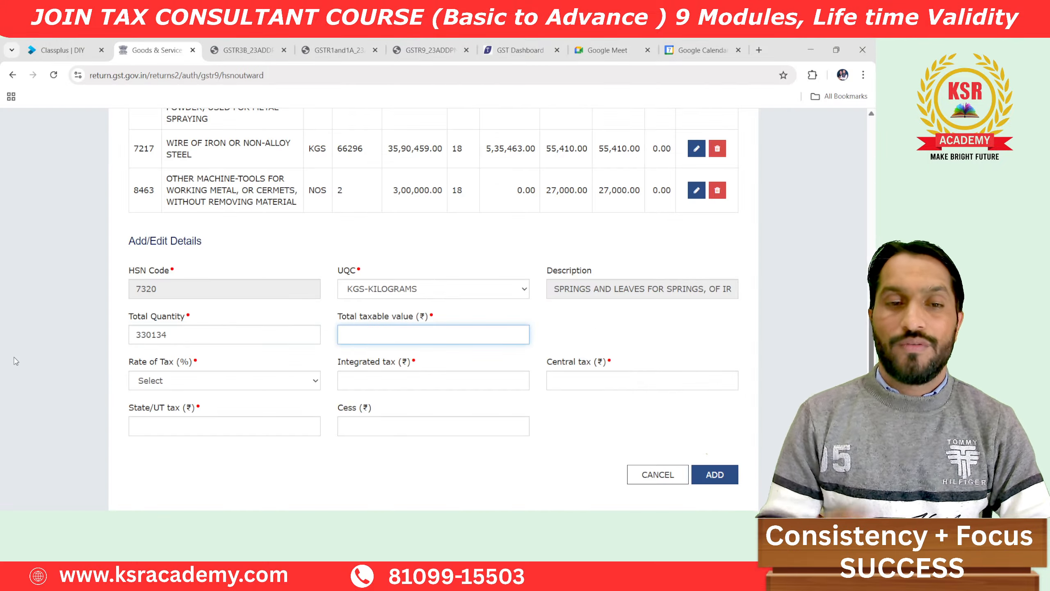
# Enter 20159891 from the workbook's Total row as the total taxable value for HSN 7320 and set the rate of tax to 18%.
pyautogui.hotkey('alt', 'Tab')
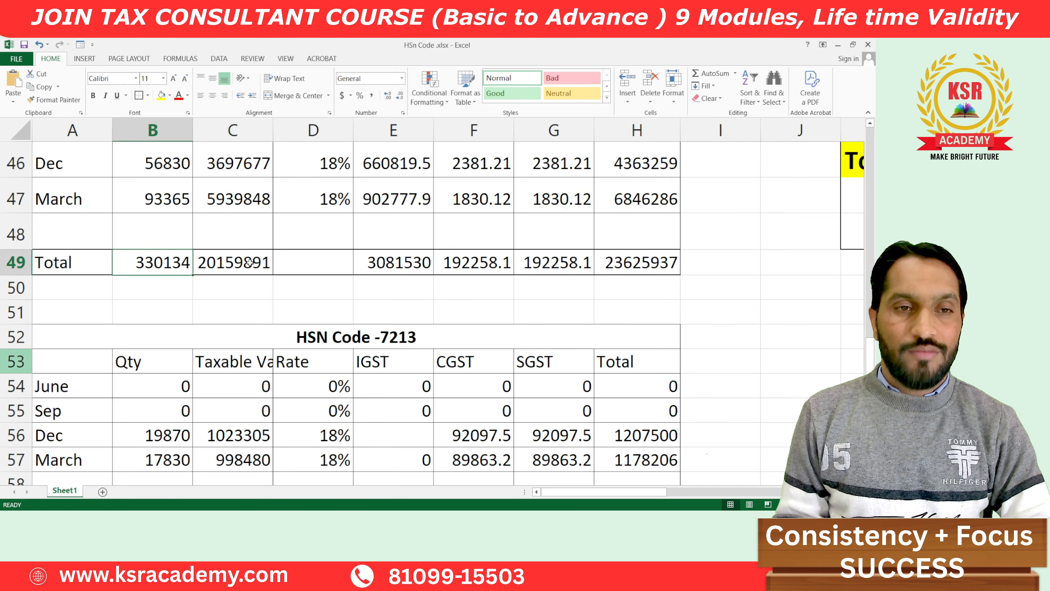
pyautogui.press('Right')
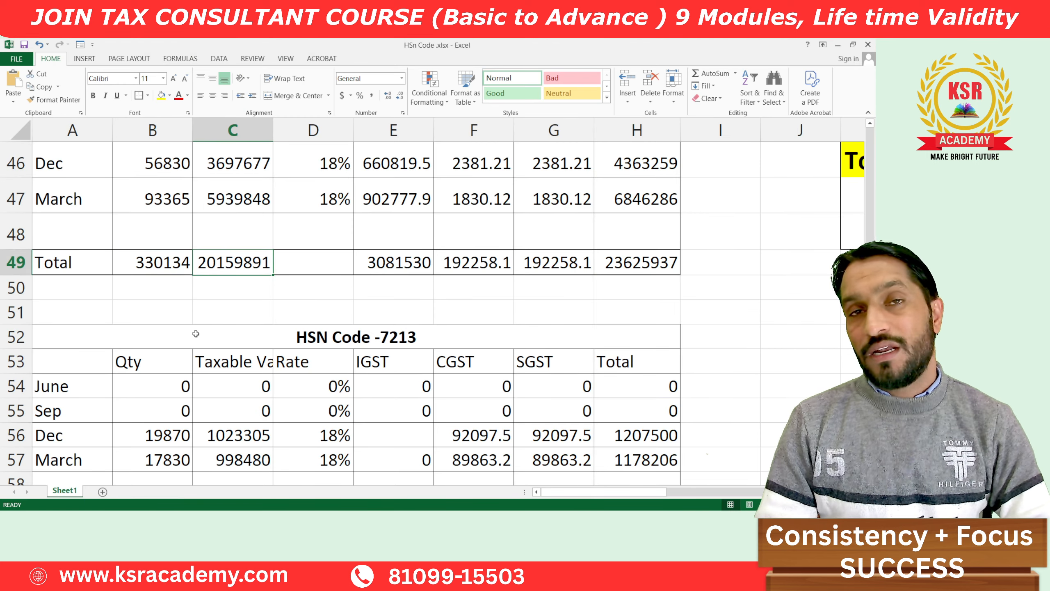
pyautogui.hotkey('alt', 'Tab')
pyautogui.write('20159891')
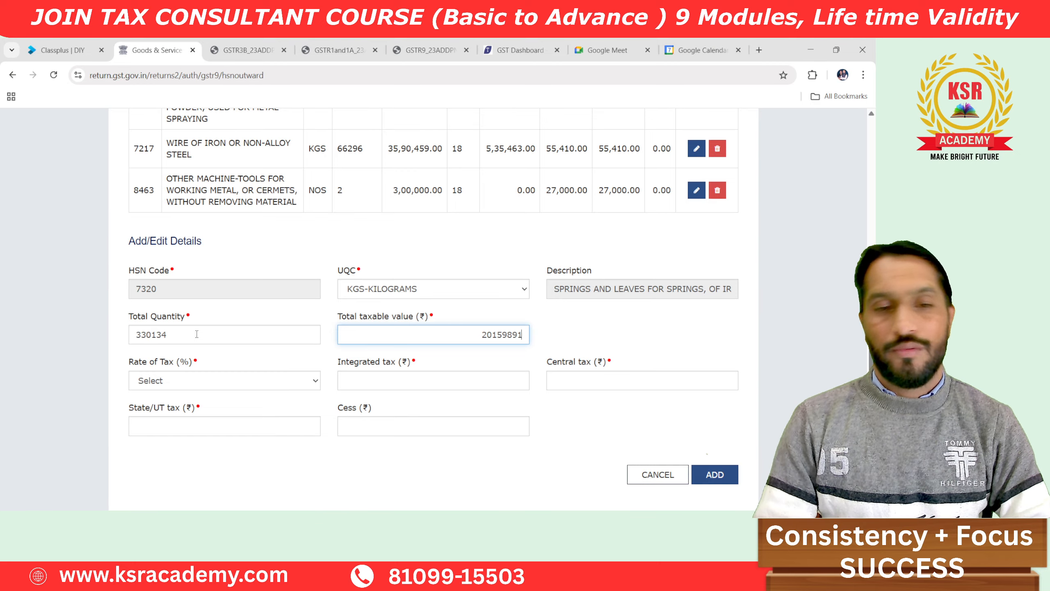
pyautogui.press('Tab')
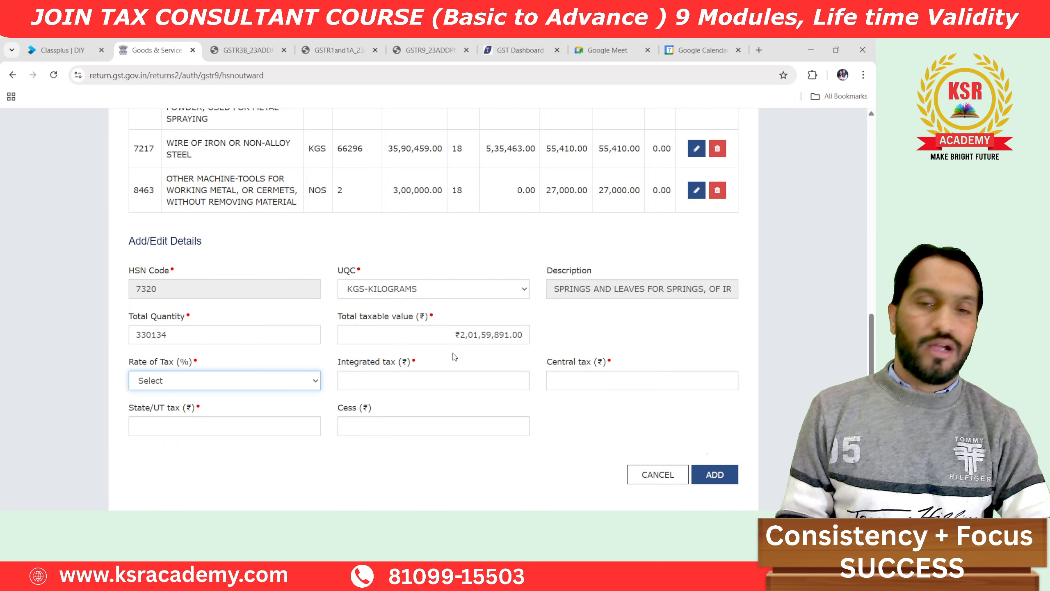
pyautogui.click(200, 383)
pyautogui.click(185, 335)
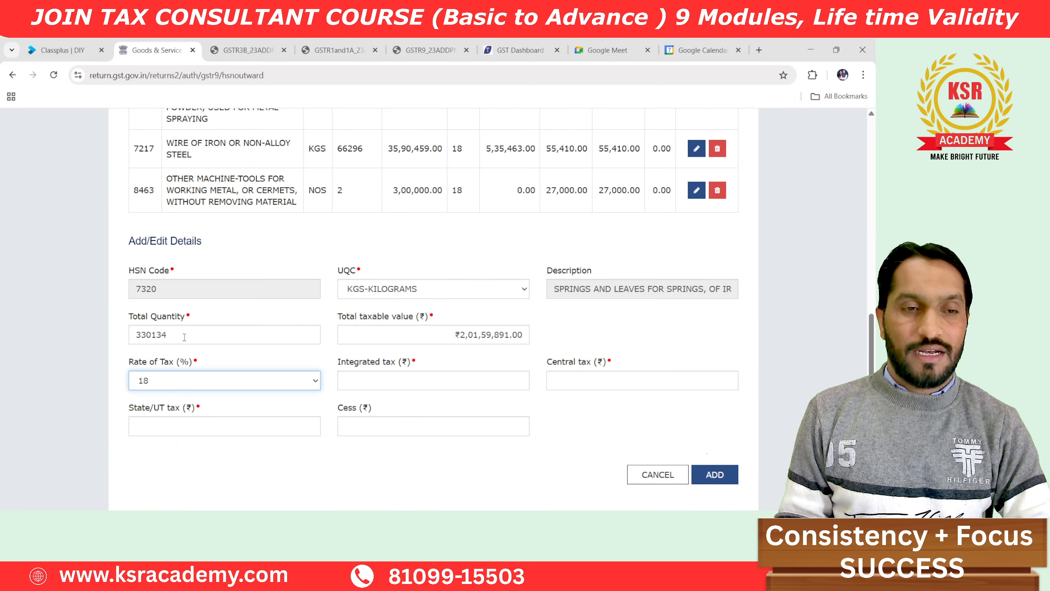
# Enter 3081530 as integrated tax for HSN 7320, taken from the IGST total in the Excel workbook.
pyautogui.click(373, 379)
pyautogui.hotkey('alt', 'Tab')
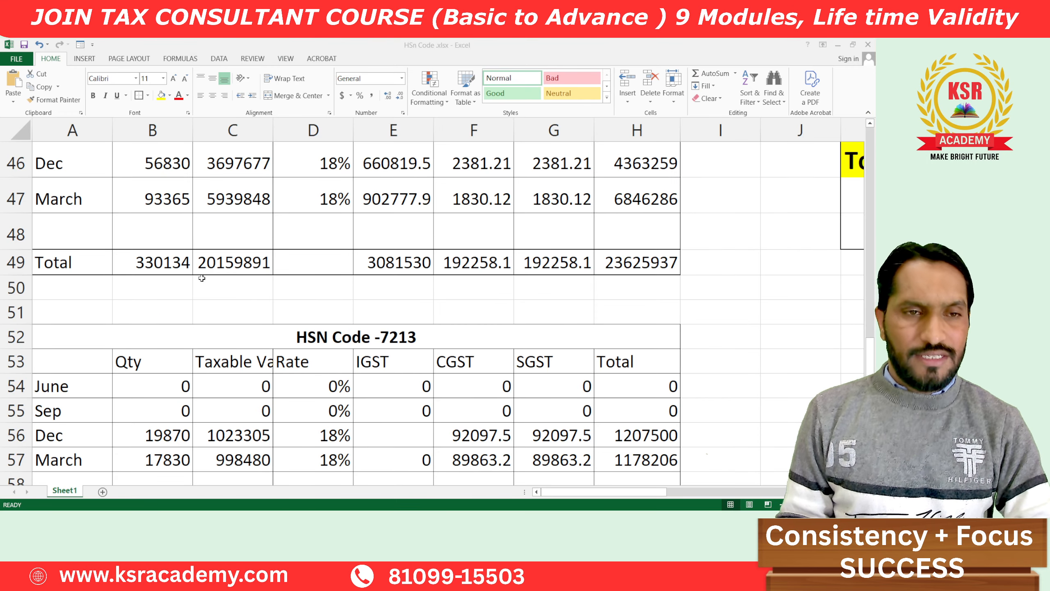
pyautogui.scroll(1, 358, 285)
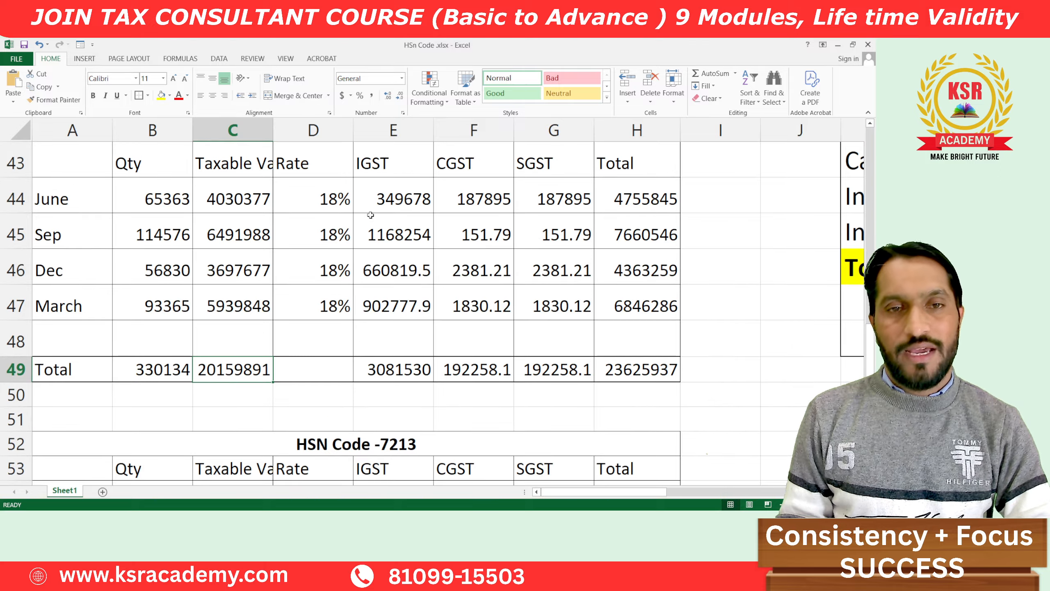
pyautogui.click(386, 375)
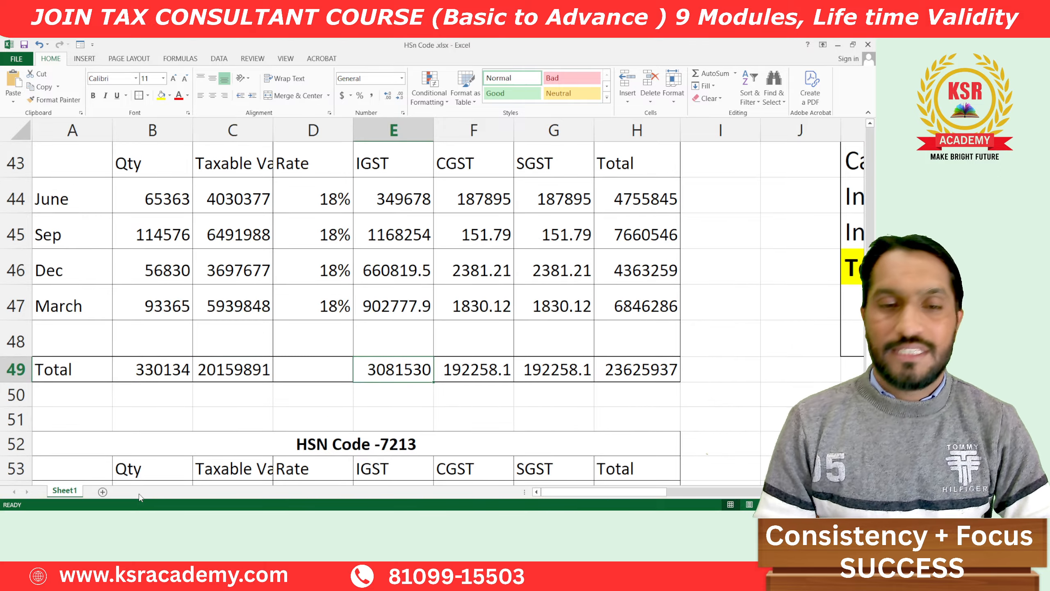
pyautogui.hotkey('alt', 'Tab')
pyautogui.write('3081')
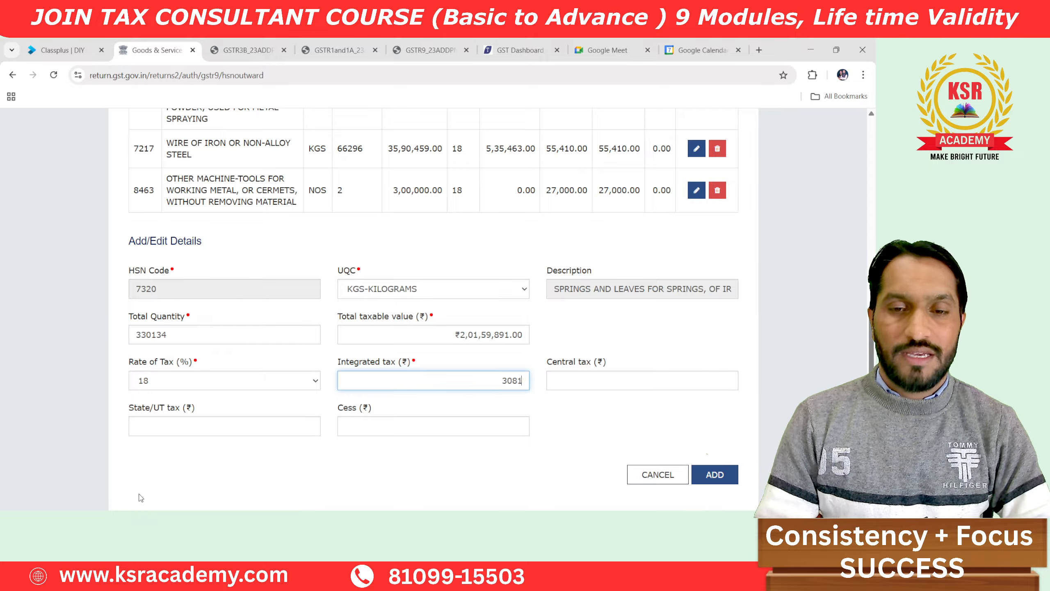
pyautogui.write('530')
pyautogui.press('Tab')
# Enter 192258.10 as central tax for HSN 7320, taken from the CGST total in the Excel workbook.
pyautogui.hotkey('alt', 'Tab')
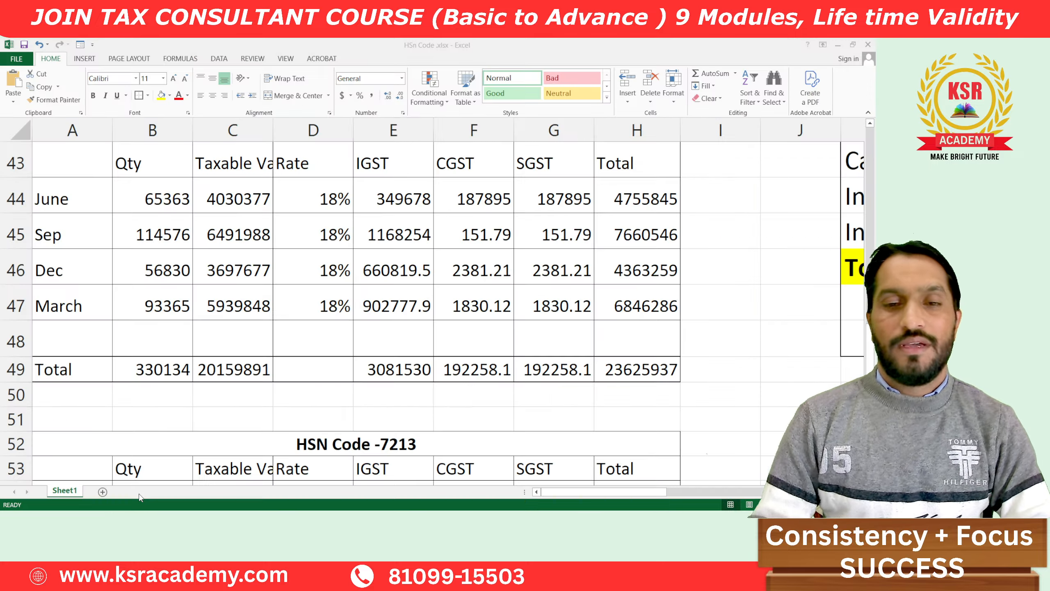
pyautogui.press('Right')
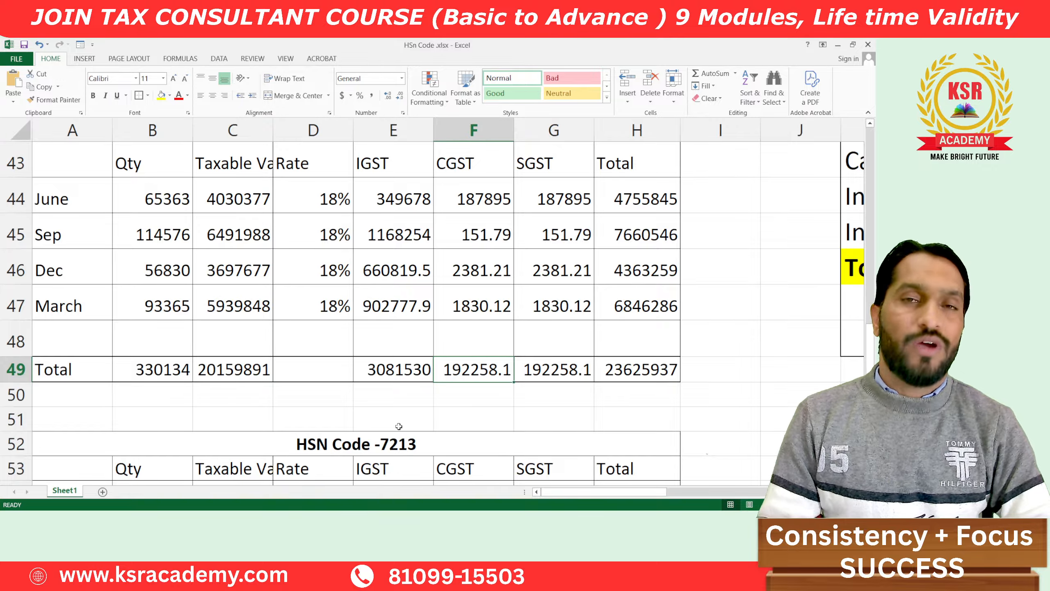
pyautogui.hotkey('alt', 'Tab')
pyautogui.write('192')
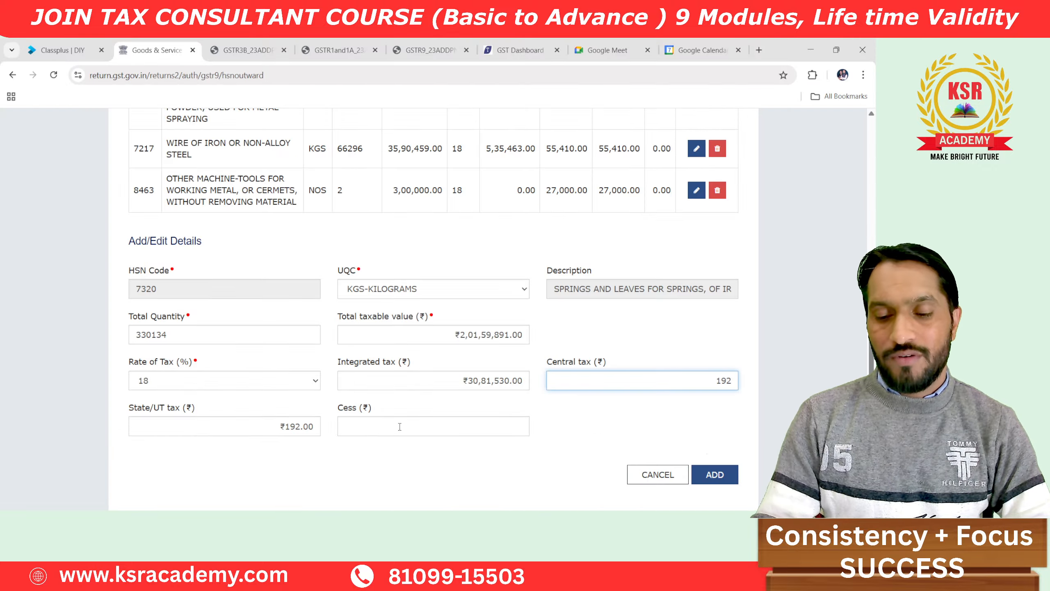
pyautogui.press('BackSpace')
pyautogui.write('2258')
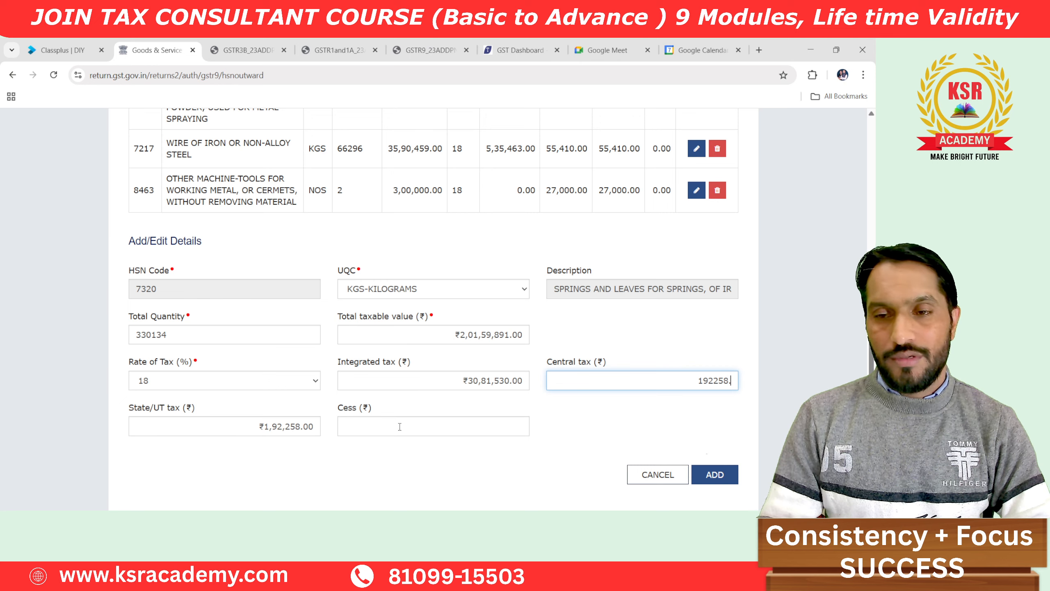
pyautogui.hotkey('alt', 'Tab')
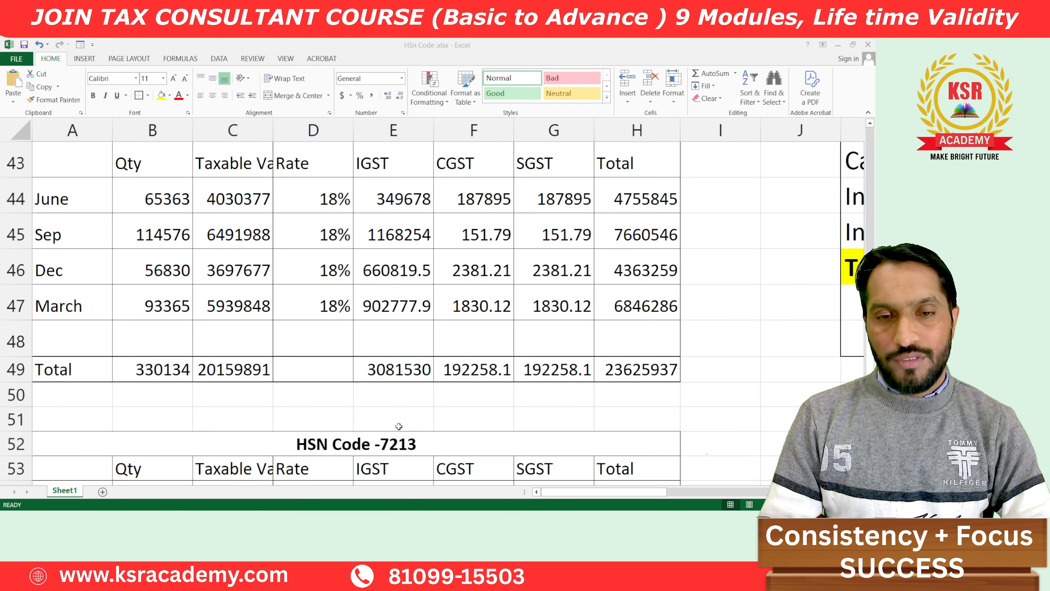
pyautogui.hotkey('alt', 'Tab')
pyautogui.hotkey('alt', 'Tab')
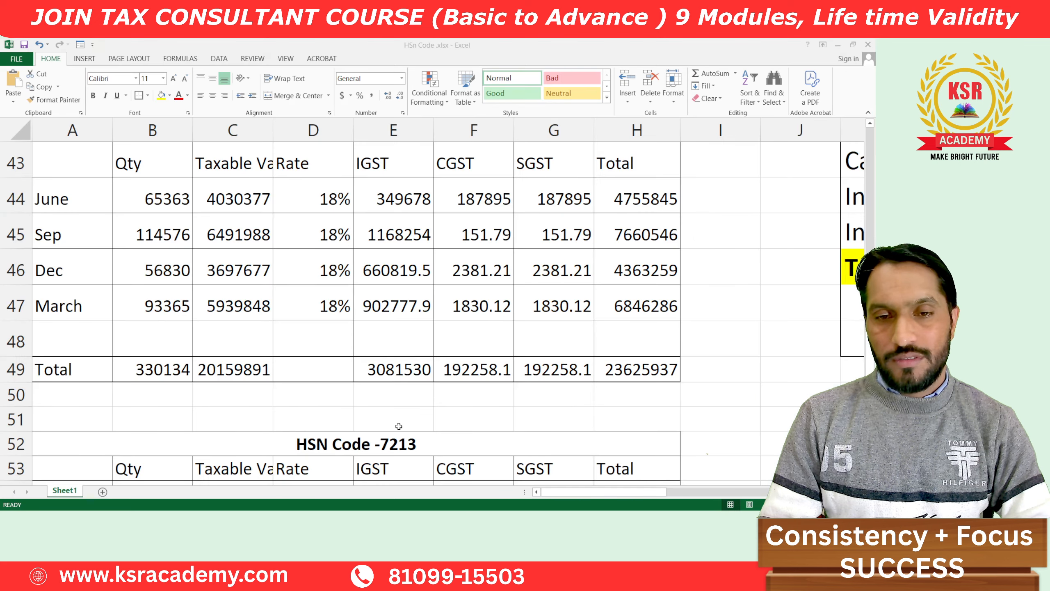
pyautogui.hotkey('alt', 'Tab')
pyautogui.press('BackSpace')
pyautogui.press('BackSpace')
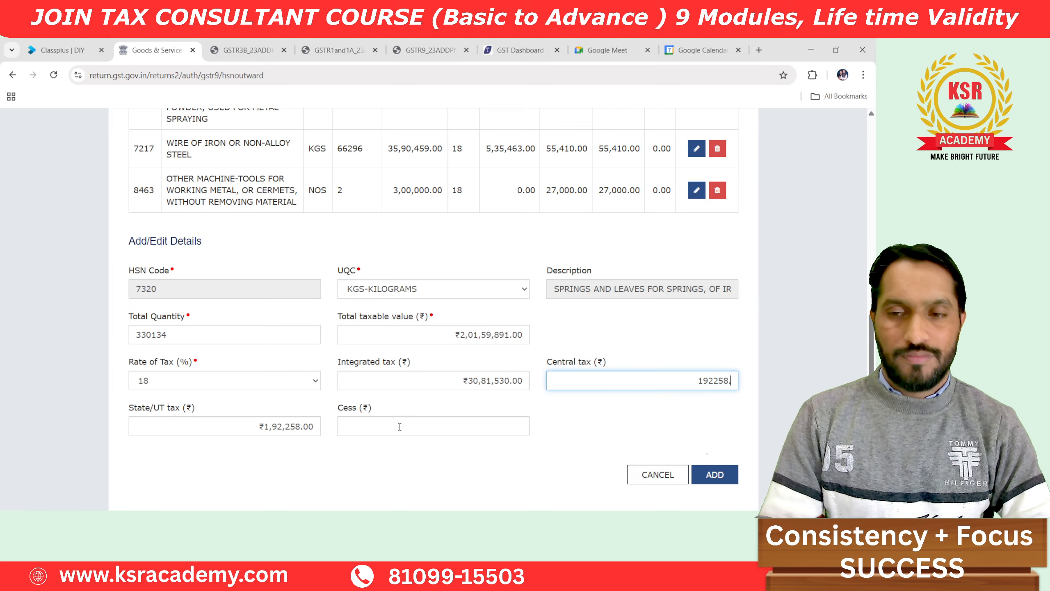
pyautogui.write('10')
pyautogui.press('Tab')
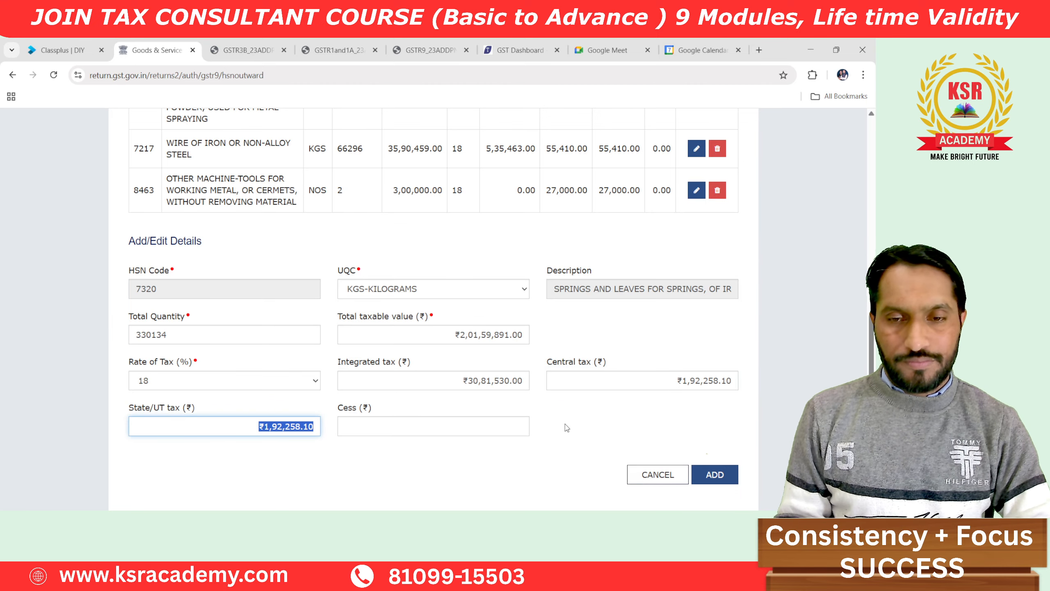
# Recheck the HSN 7320 tax totals in the Excel workbook and try to add the entry to the portal table.
pyautogui.hotkey('alt', 'Tab')
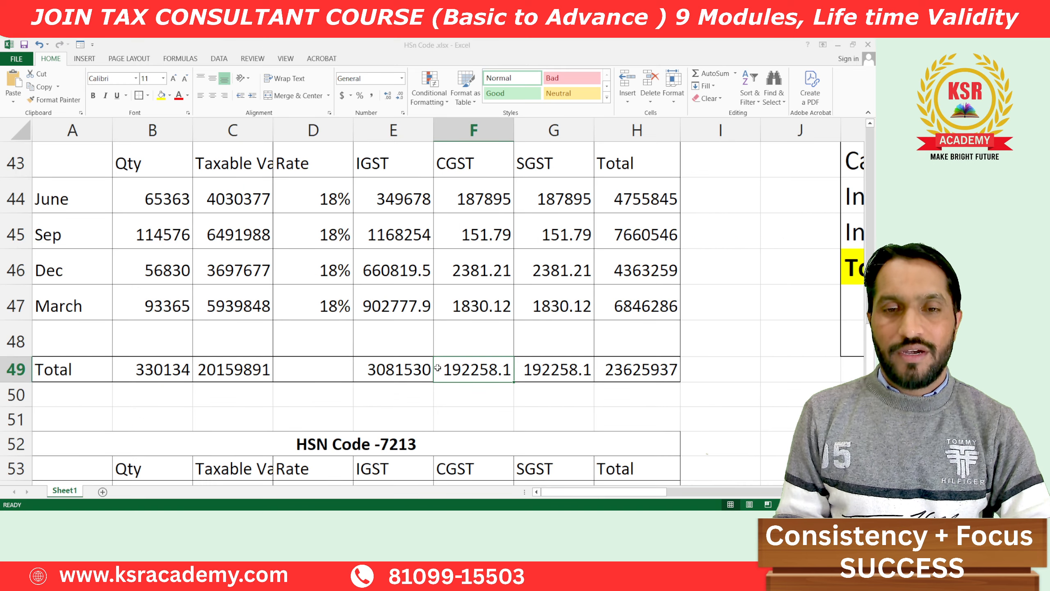
pyautogui.hotkey('alt', 'Tab')
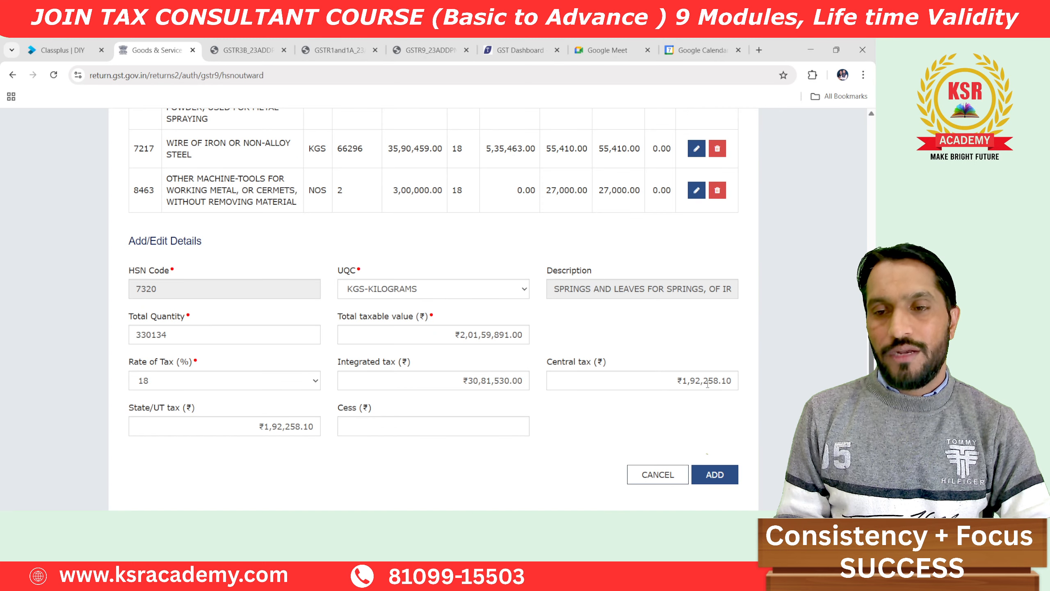
pyautogui.click(714, 475)
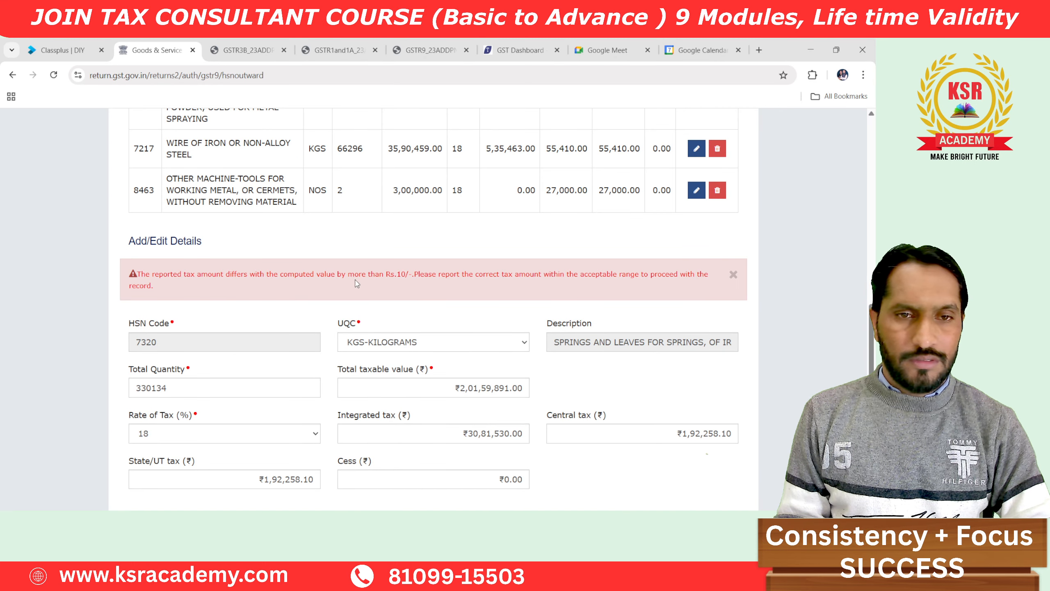
pyautogui.scroll(-1, 600, 363)
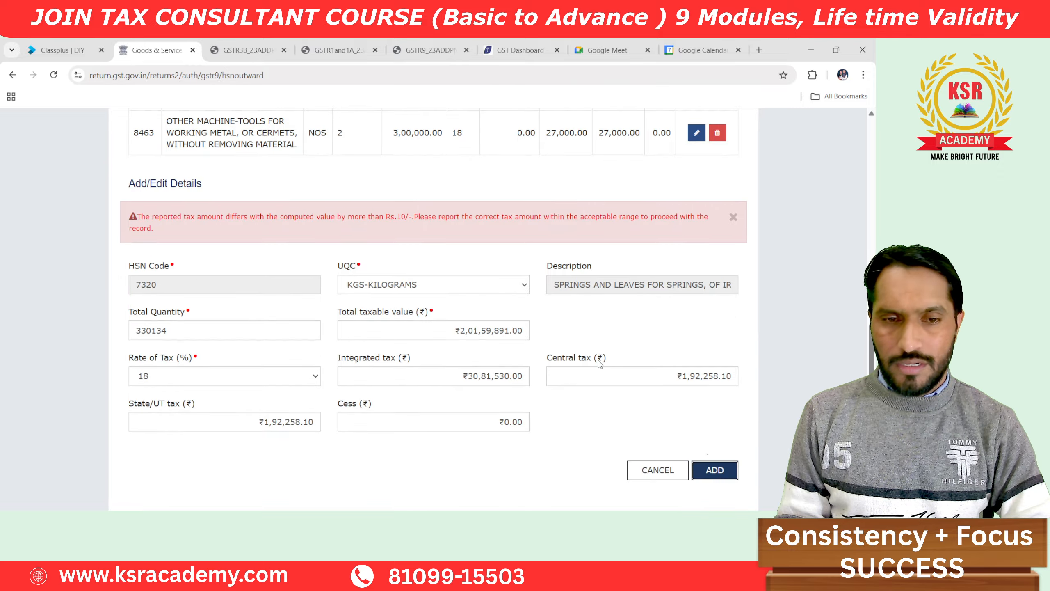
pyautogui.scroll(1, 599, 363)
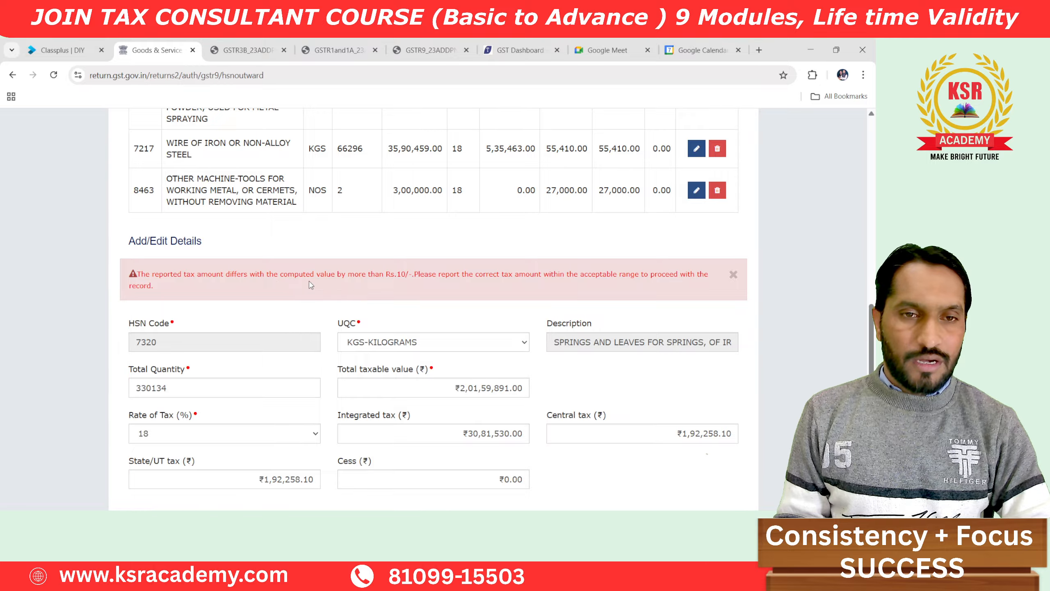
# Set the central and State/UT tax for HSN 7320 to 192258.00 and try to add the entry again.
pyautogui.scroll(-2, 560, 291)
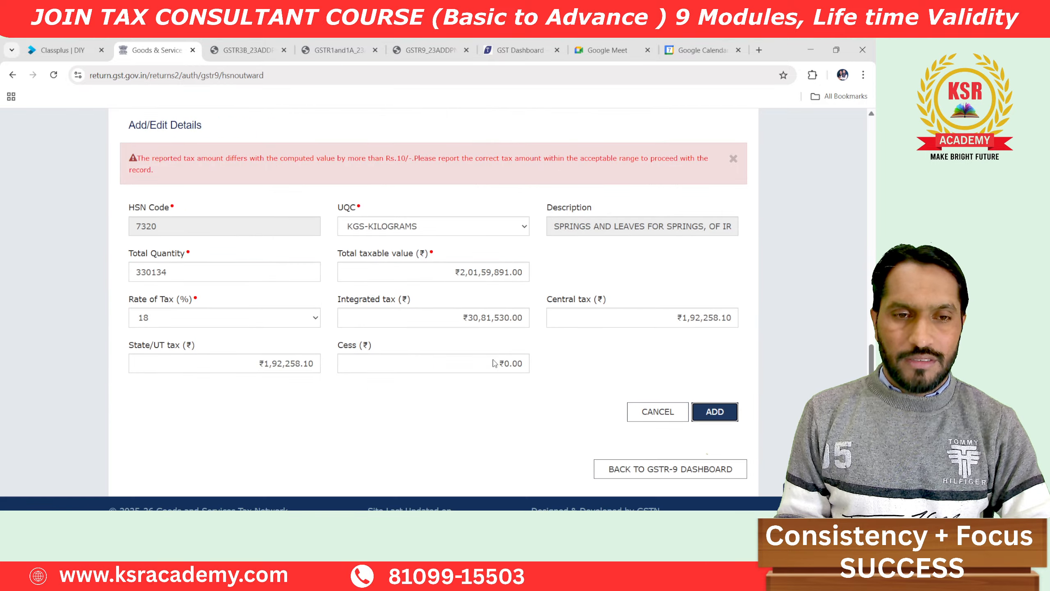
pyautogui.click(314, 369)
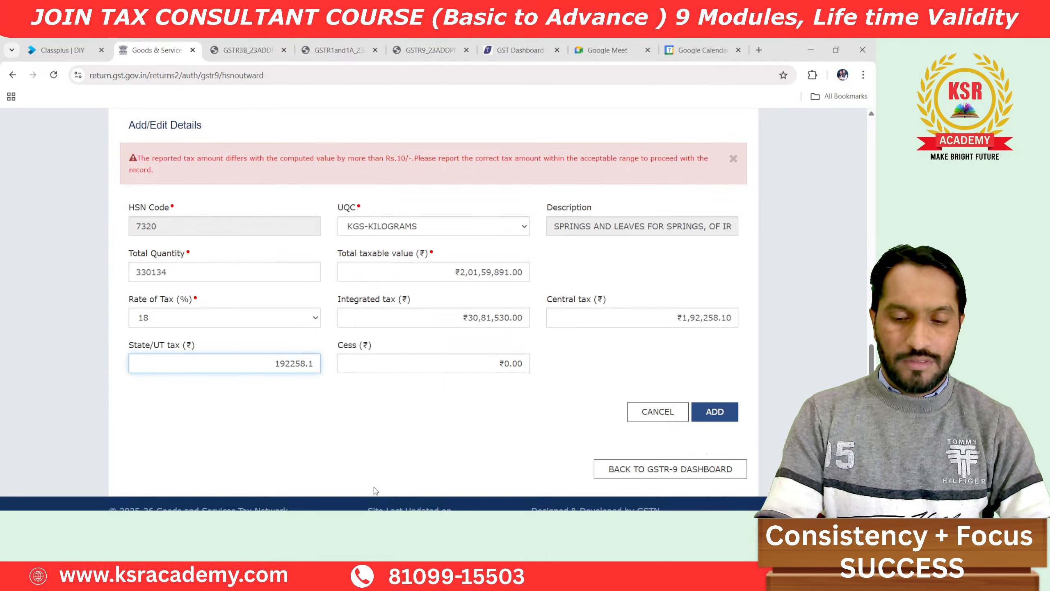
pyautogui.press('BackSpace')
pyautogui.write('0')
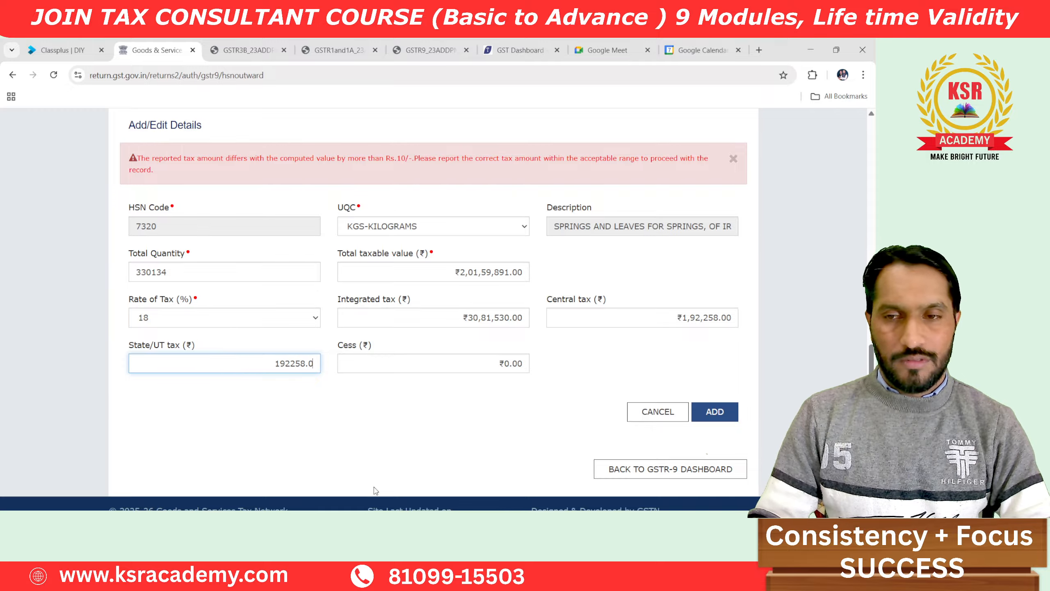
pyautogui.press('Tab')
pyautogui.hotkey('shift', 'Tab')
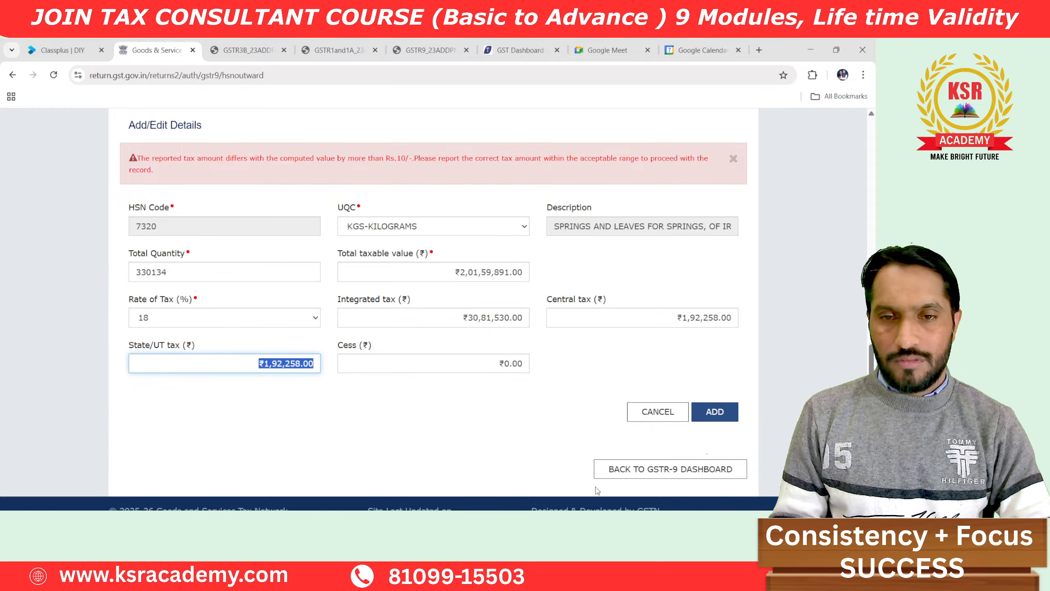
pyautogui.click(710, 415)
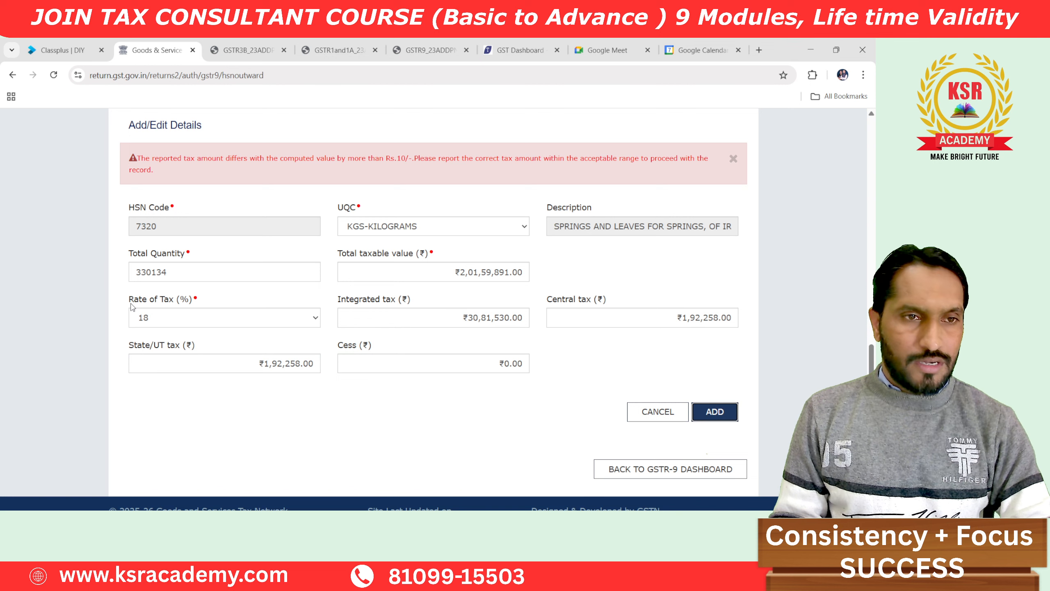
pyautogui.click(121, 286)
pyautogui.scroll(1, 145, 282)
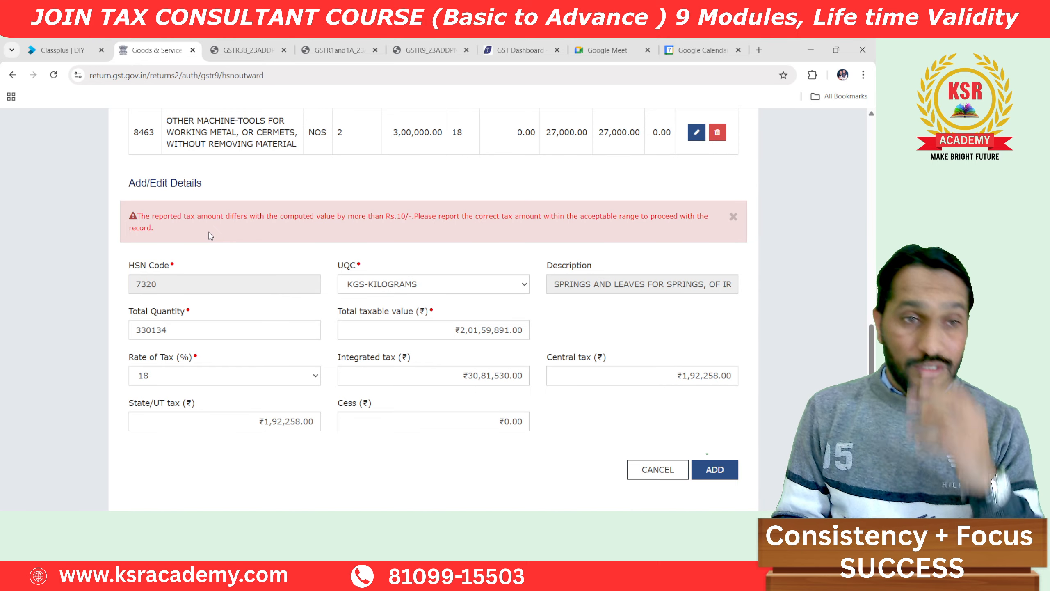
# Recheck the total taxable value for HSN 7320 in the Excel workbook against the portal entry.
pyautogui.hotkey('alt', 'Tab')
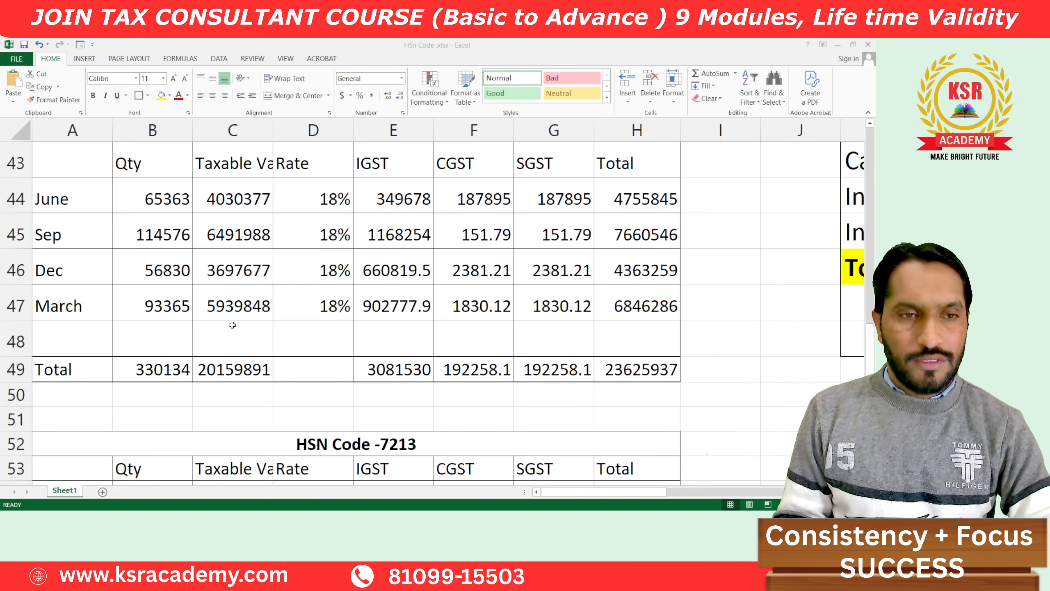
pyautogui.click(203, 375)
pyautogui.hotkey('alt', 'Tab')
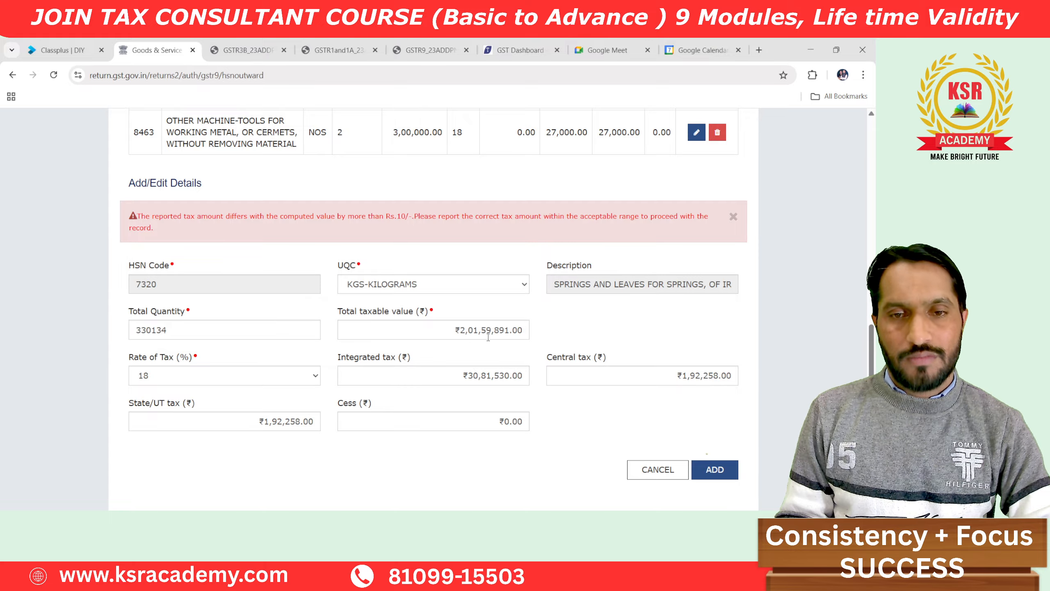
# Set the integrated tax for HSN 7320 to 3081529.74, using the sum of the June to March IGST cells in the Excel workbook.
pyautogui.click(387, 380)
pyautogui.hotkey('alt', 'Tab')
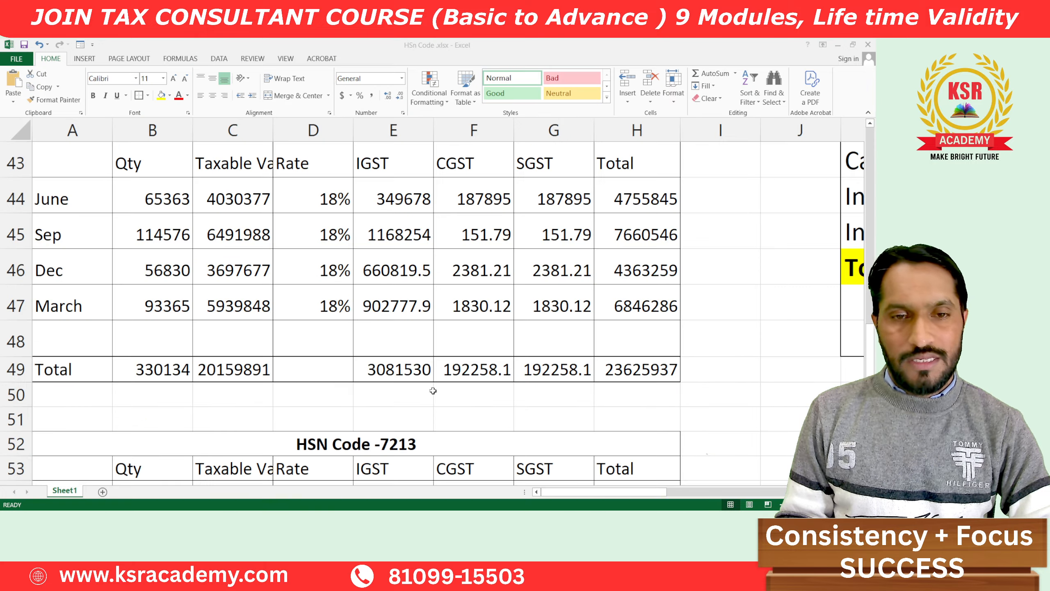
pyautogui.click(396, 374)
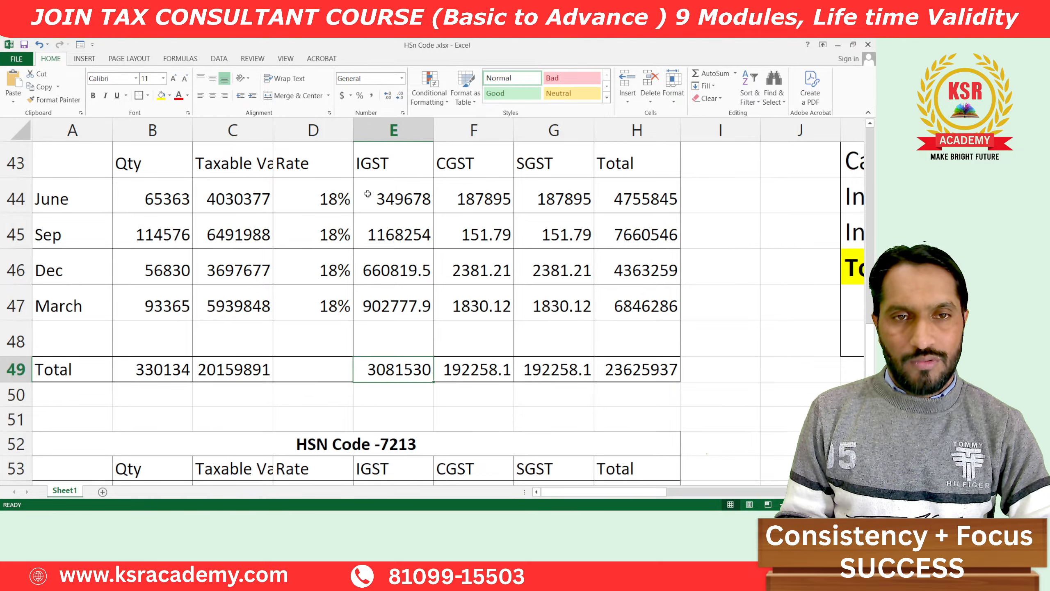
pyautogui.moveTo(368, 194); pyautogui.dragTo(384, 313)
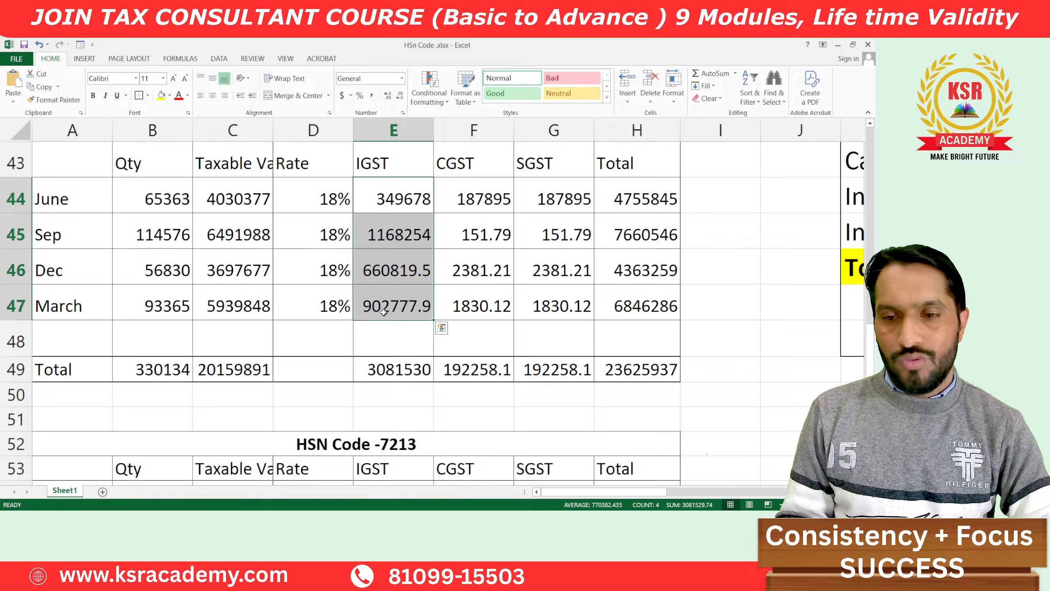
pyautogui.hotkey('alt', 'Tab')
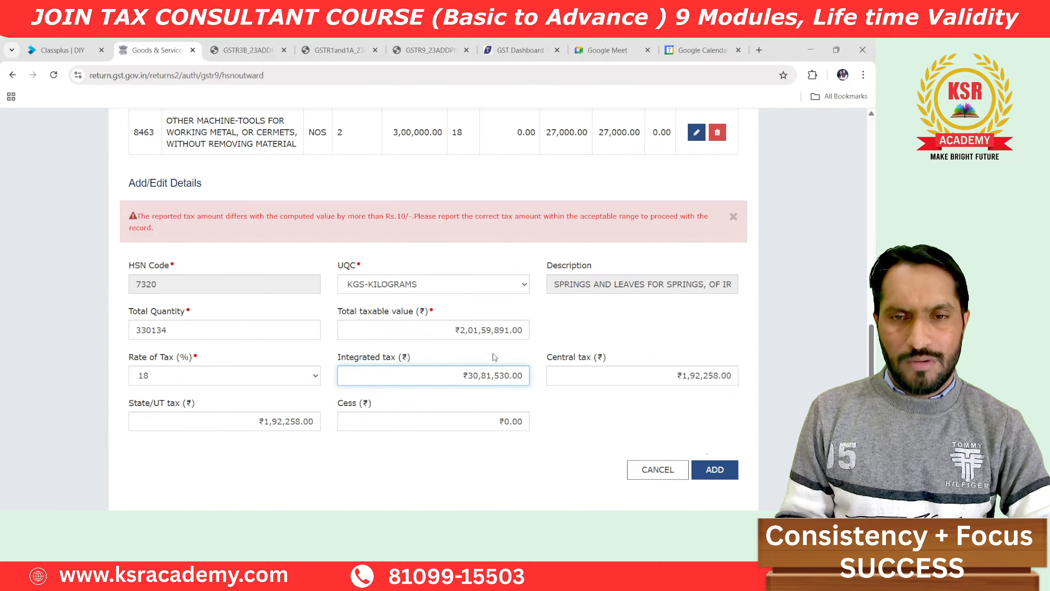
pyautogui.press('BackSpace')
pyautogui.press('BackSpace')
pyautogui.press('BackSpace')
pyautogui.press('BackSpace')
pyautogui.press('BackSpace')
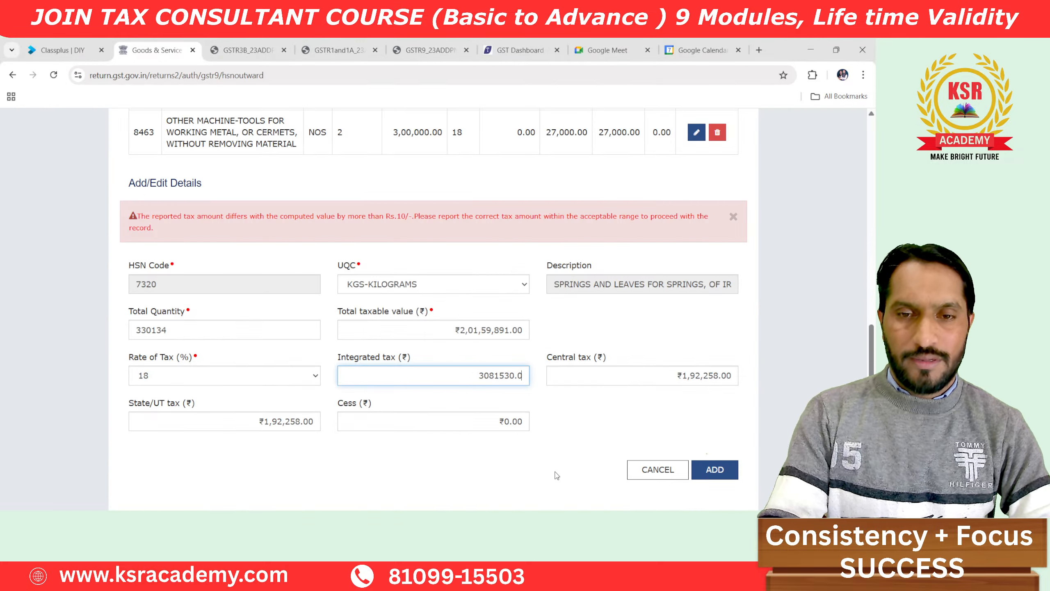
pyautogui.write('29.74')
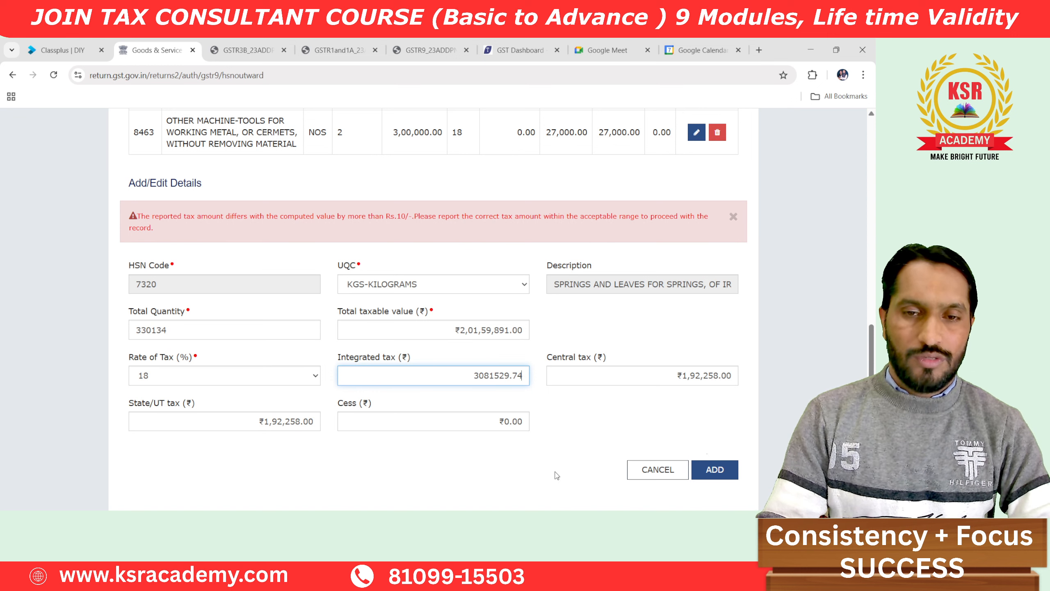
pyautogui.press('Tab')
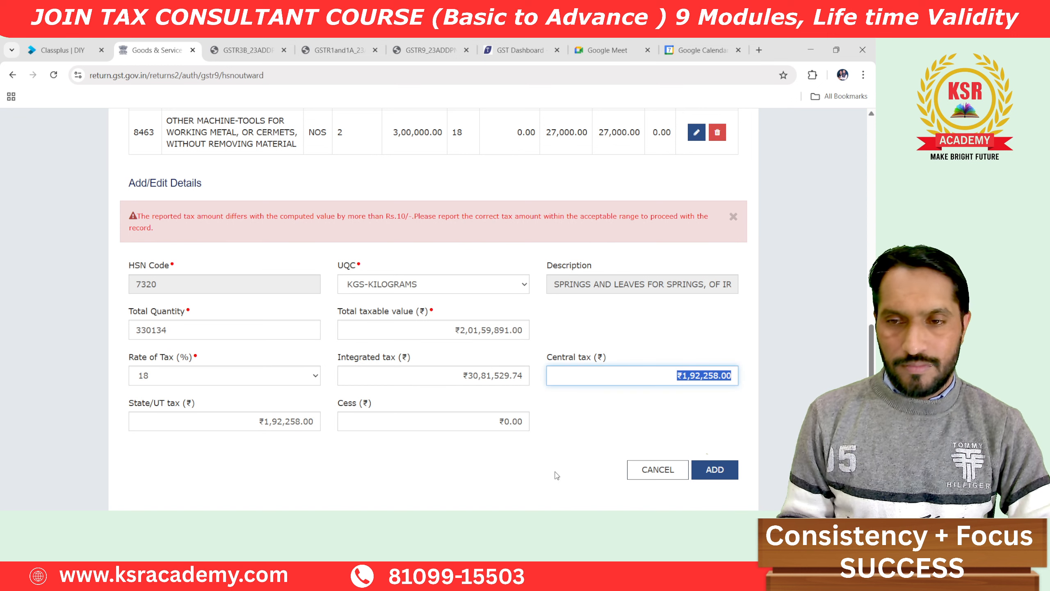
pyautogui.click(592, 428)
# Recheck the SGST total for HSN 7320 in the Excel workbook and try to add the revised entry on the portal.
pyautogui.hotkey('alt', 'Tab')
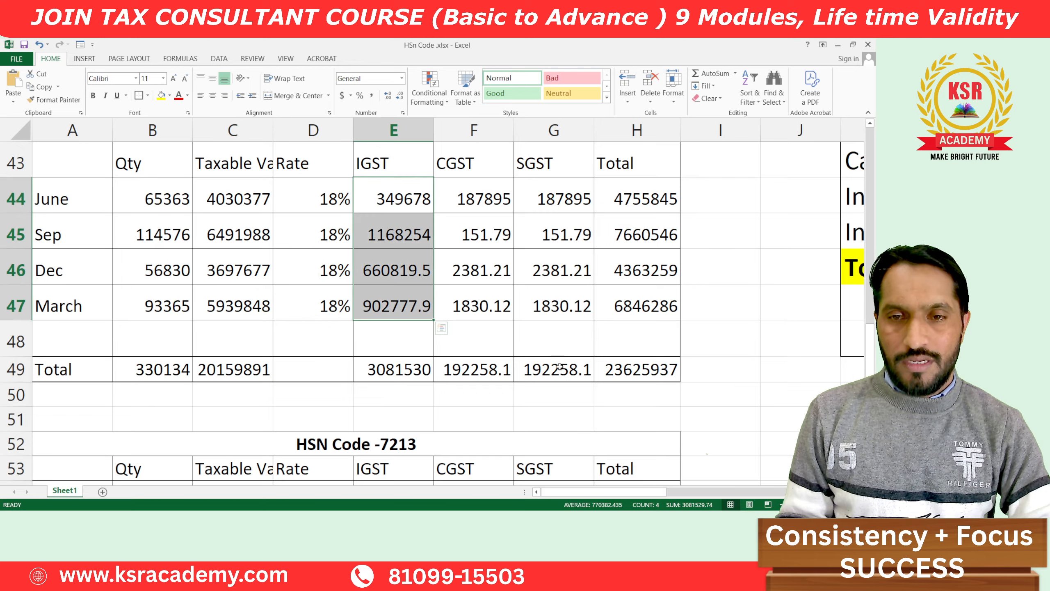
pyautogui.click(560, 370)
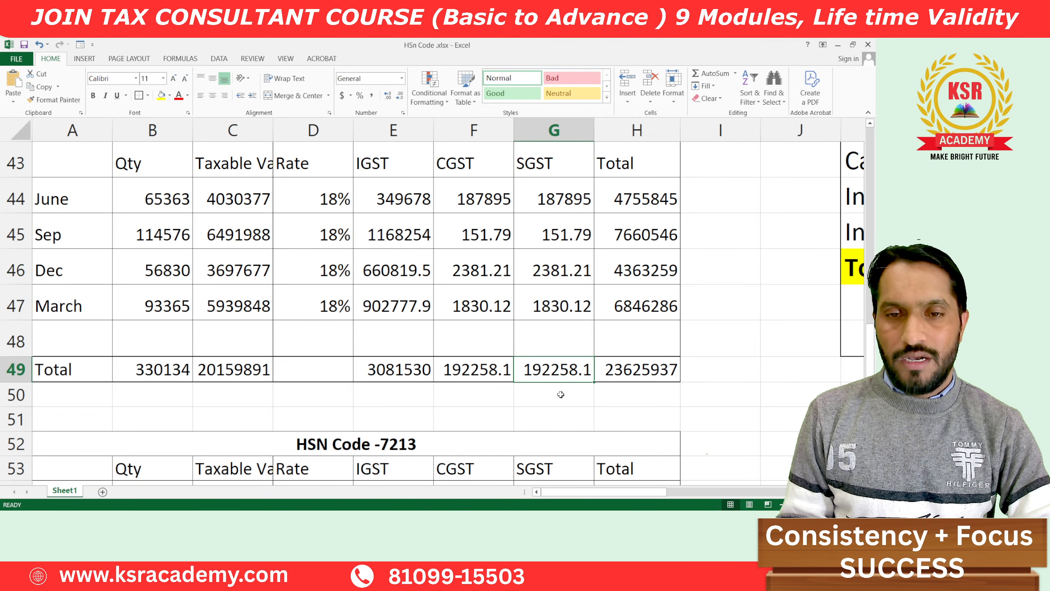
pyautogui.hotkey('alt', 'Tab')
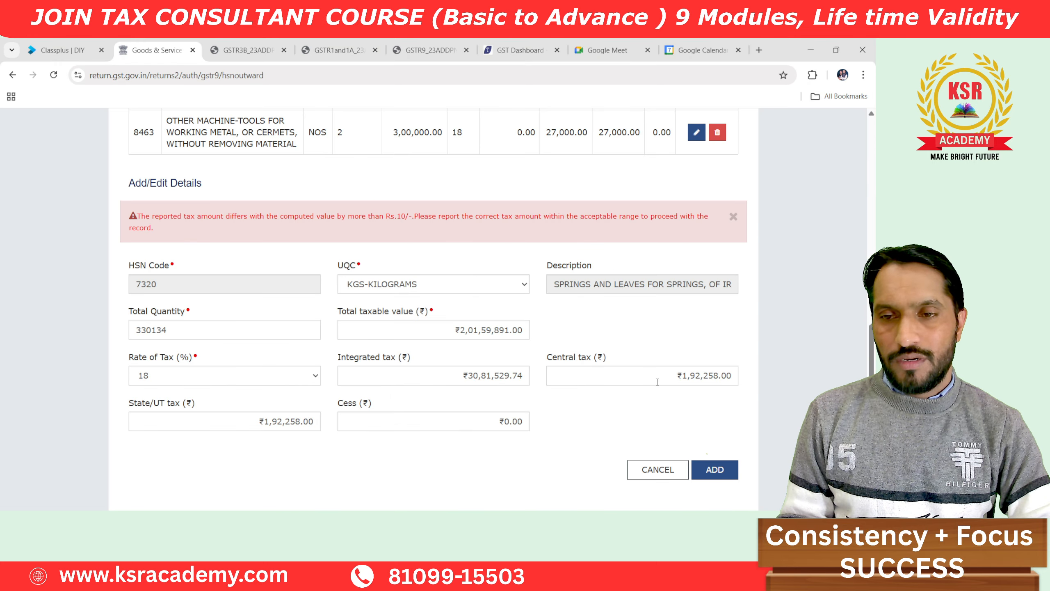
pyautogui.click(719, 470)
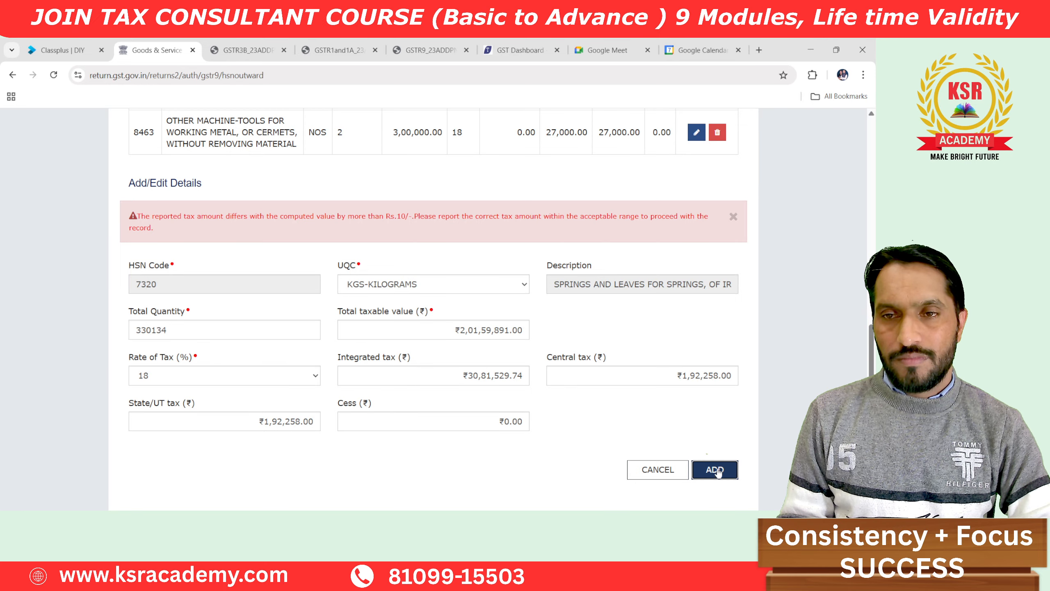
pyautogui.click(732, 216)
pyautogui.click(719, 416)
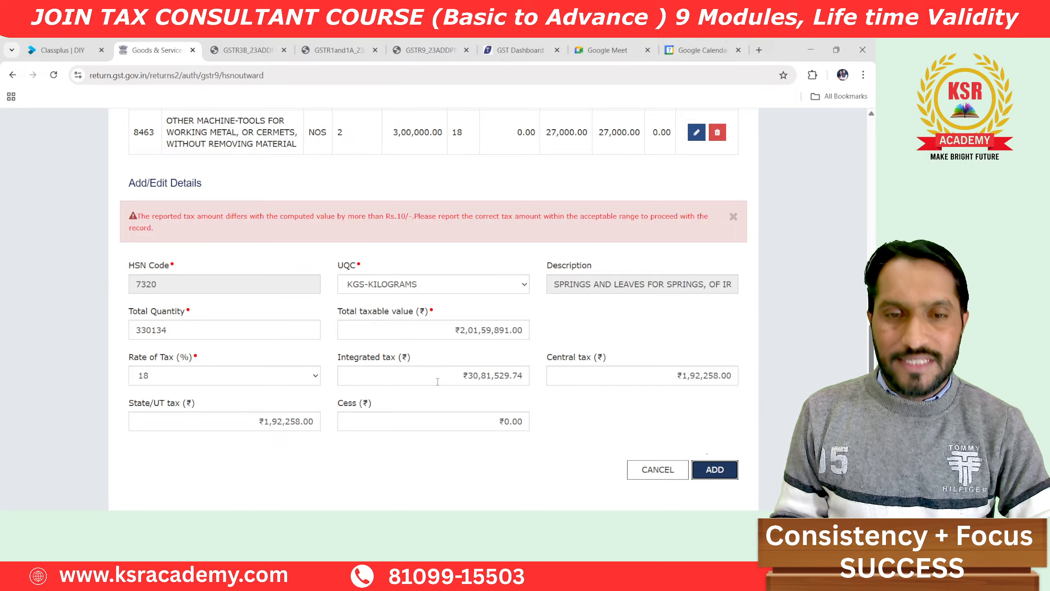
# Return to the HSN 7320 figures in the Excel workbook to examine the Total row.
pyautogui.hotkey('alt', 'Tab')
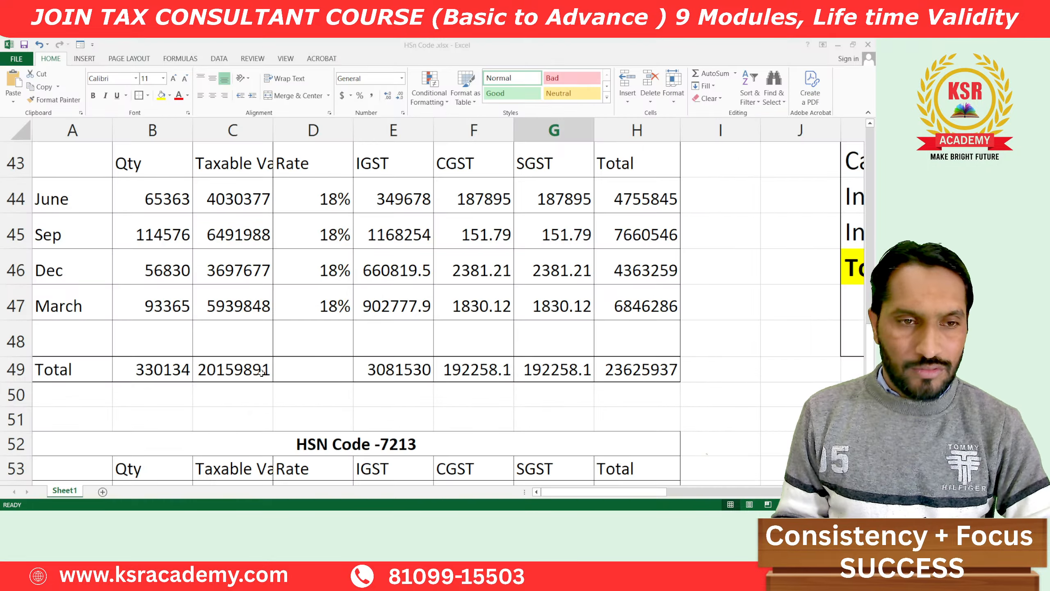